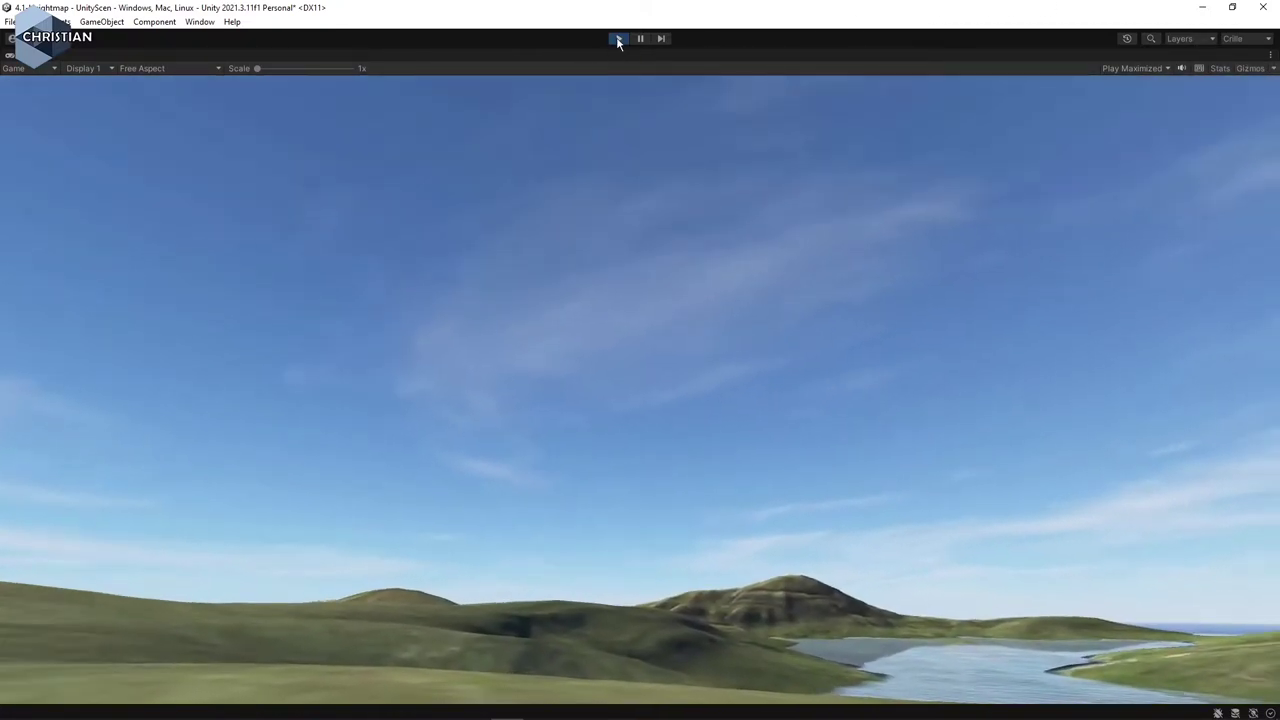
- Run the scene in Play mode, look up to examine the skybox for visible seams, and stop playback
key("ctrl+p")
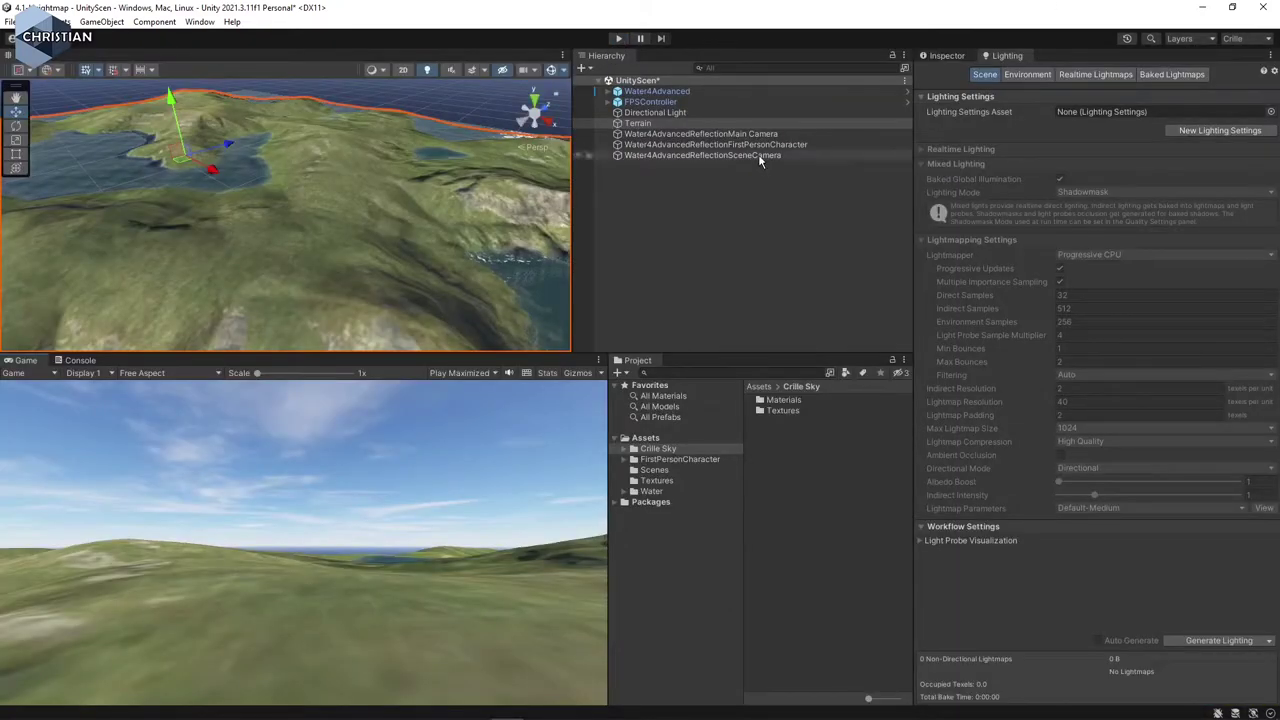
left_click(618, 38)
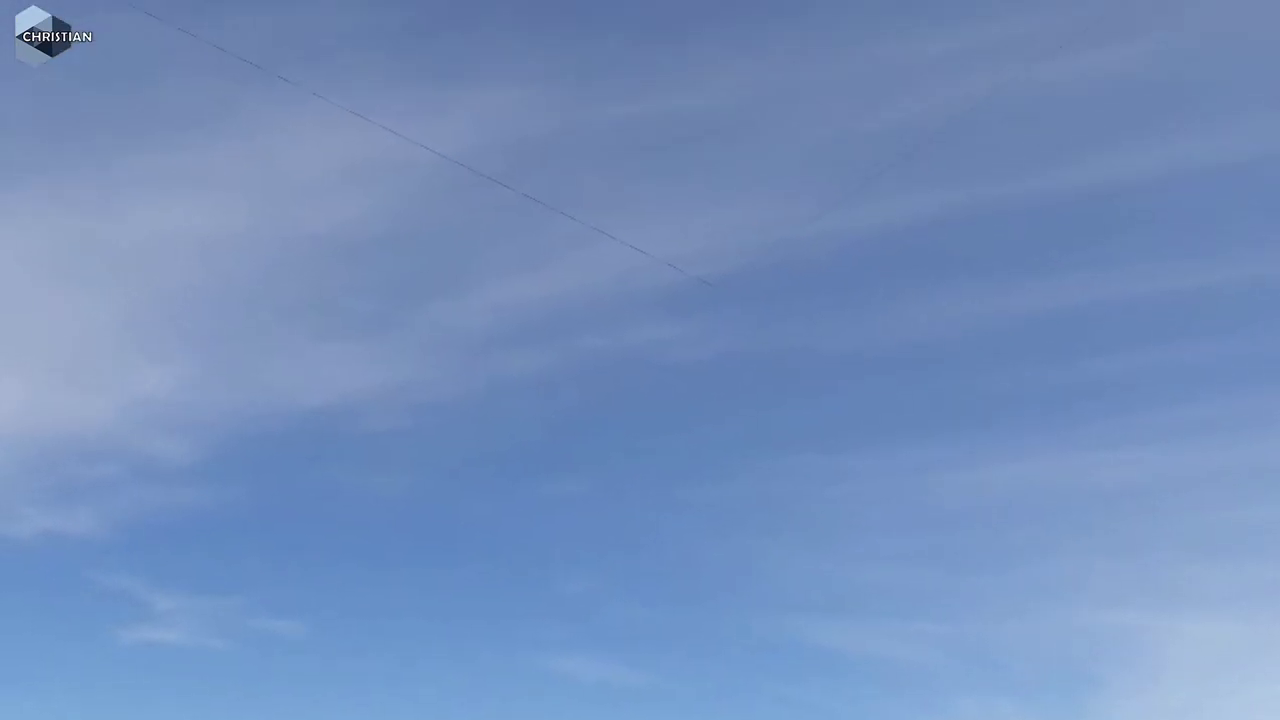
mouse_move(495, 42)
left_mouse_down()
mouse_move(496, 64)
mouse_move(735, 182)
mouse_move(923, 129)
mouse_move(700, 109)
mouse_move(695, 71)
left_mouse_up()
mouse_move(1015, 247)
left_mouse_down()
mouse_move(853, 421)
mouse_move(880, 338)
left_mouse_up()
mouse_move(418, 378)
left_mouse_down()
mouse_move(586, 443)
mouse_move(475, 408)
mouse_move(520, 408)
left_mouse_up()
mouse_move(545, 214)
left_mouse_down()
mouse_move(715, 283)
mouse_move(731, 396)
left_mouse_up()
left_click_drag(706, 300, 802, 237)
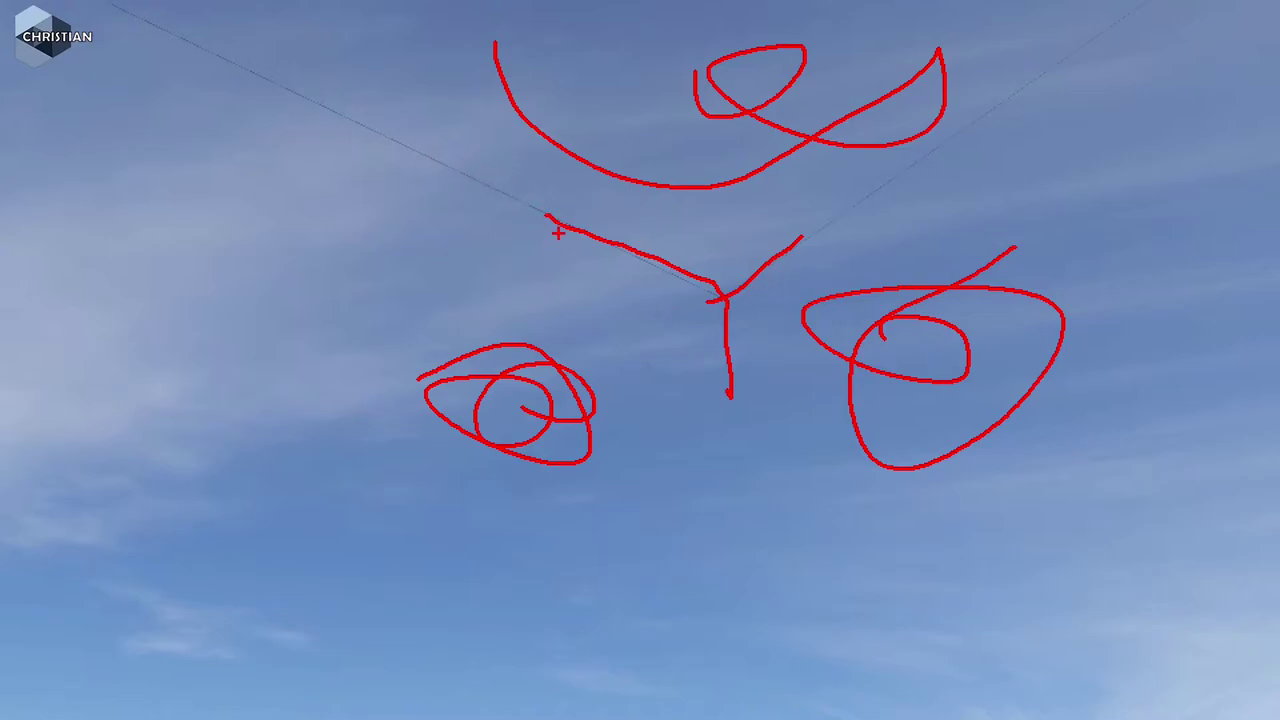
key("Escape")
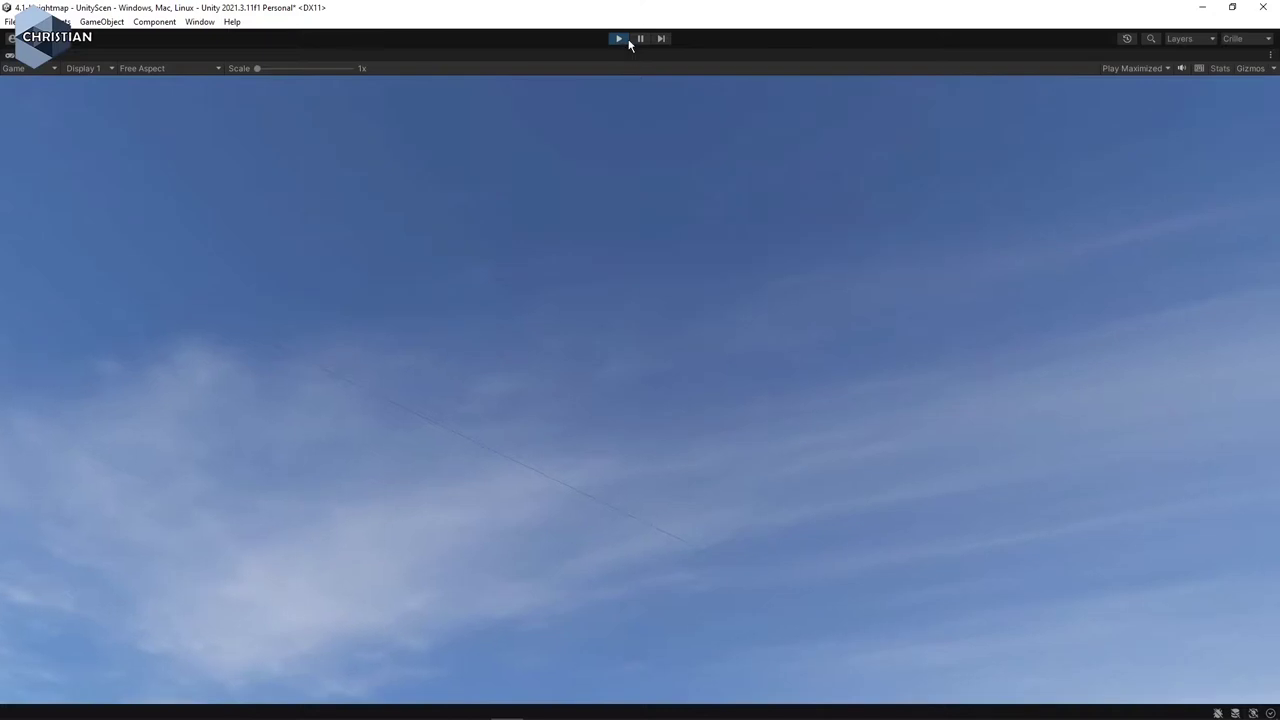
left_click(614, 40)
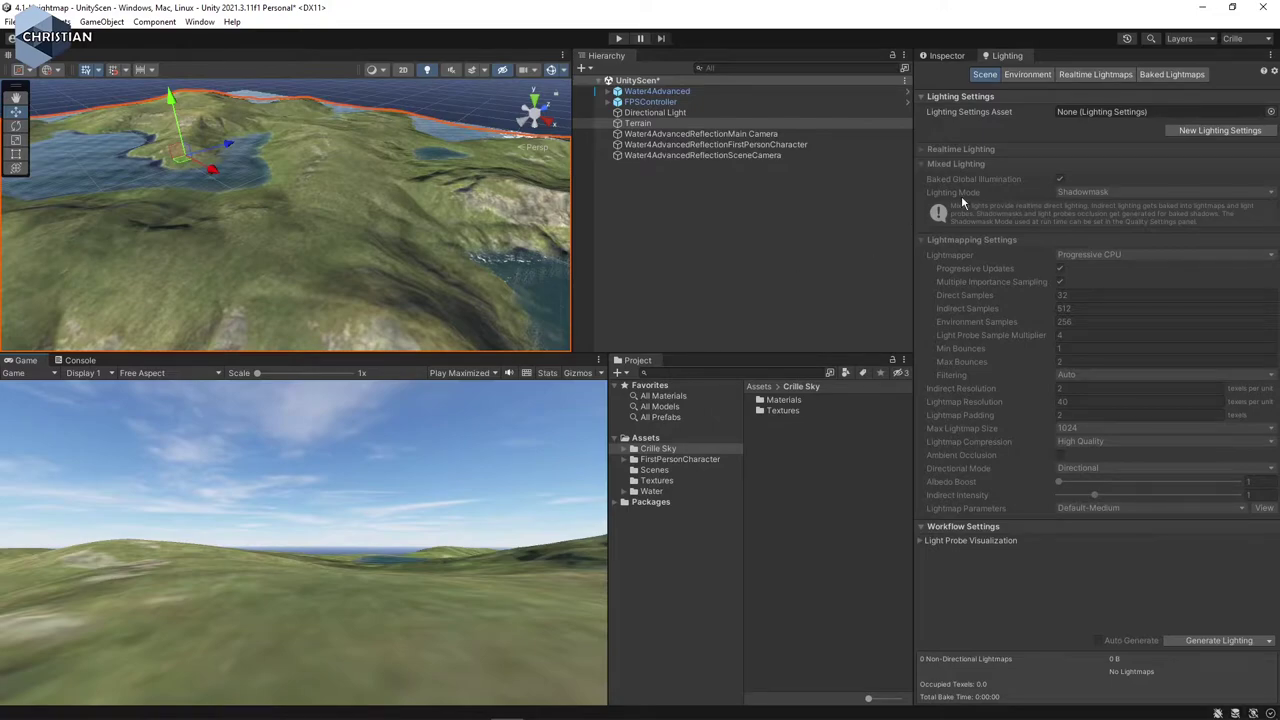
- Show the Directional Light's properties and enlarge the Scene view in both height and width
left_click(1038, 74)
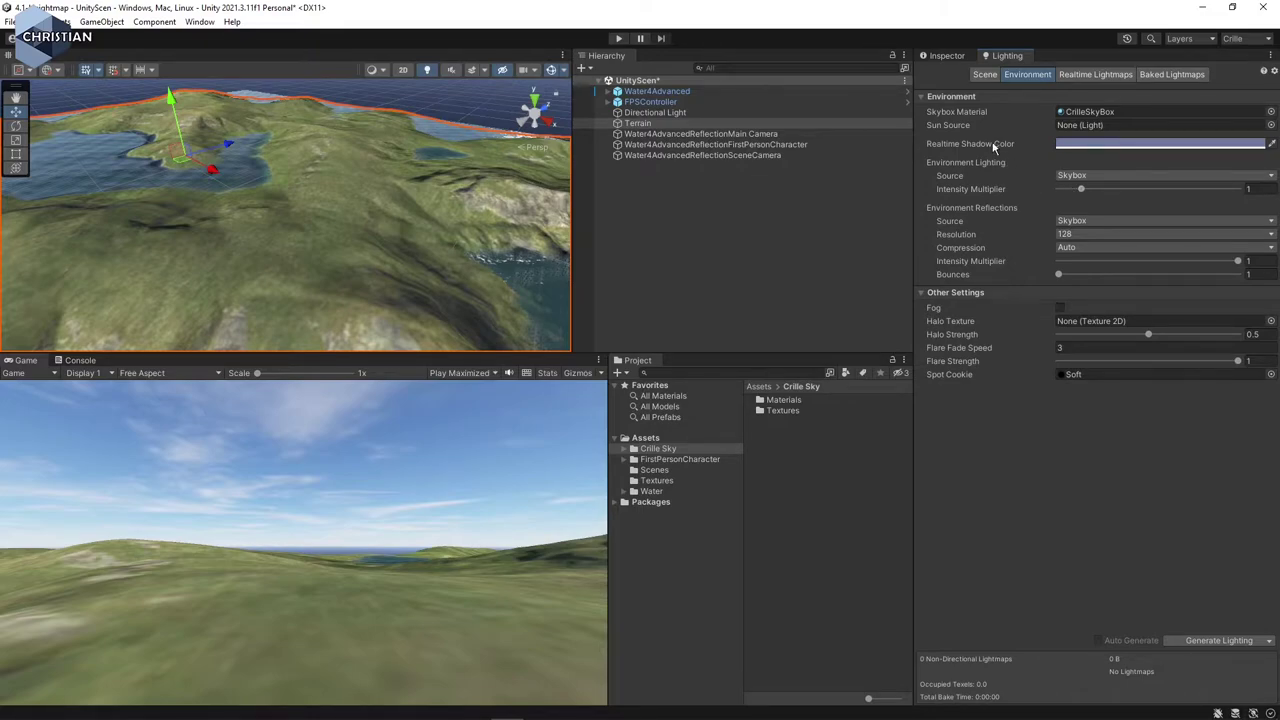
left_click(660, 112)
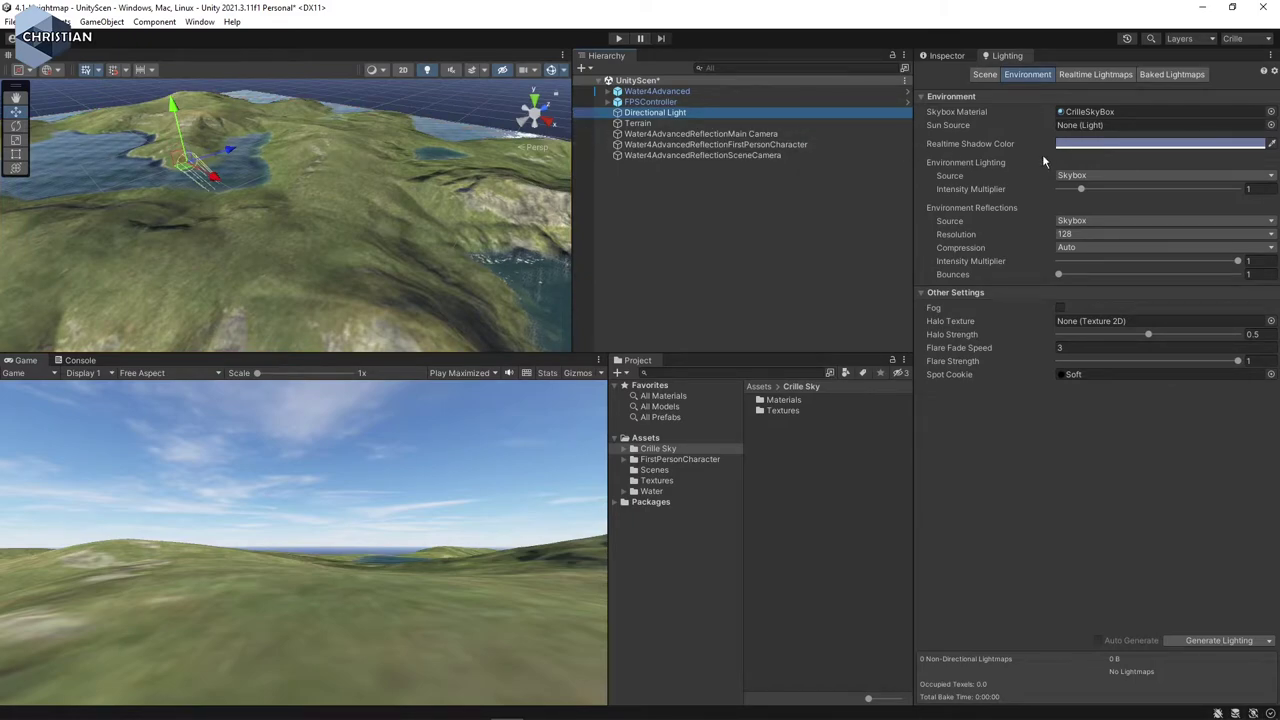
left_click(945, 56)
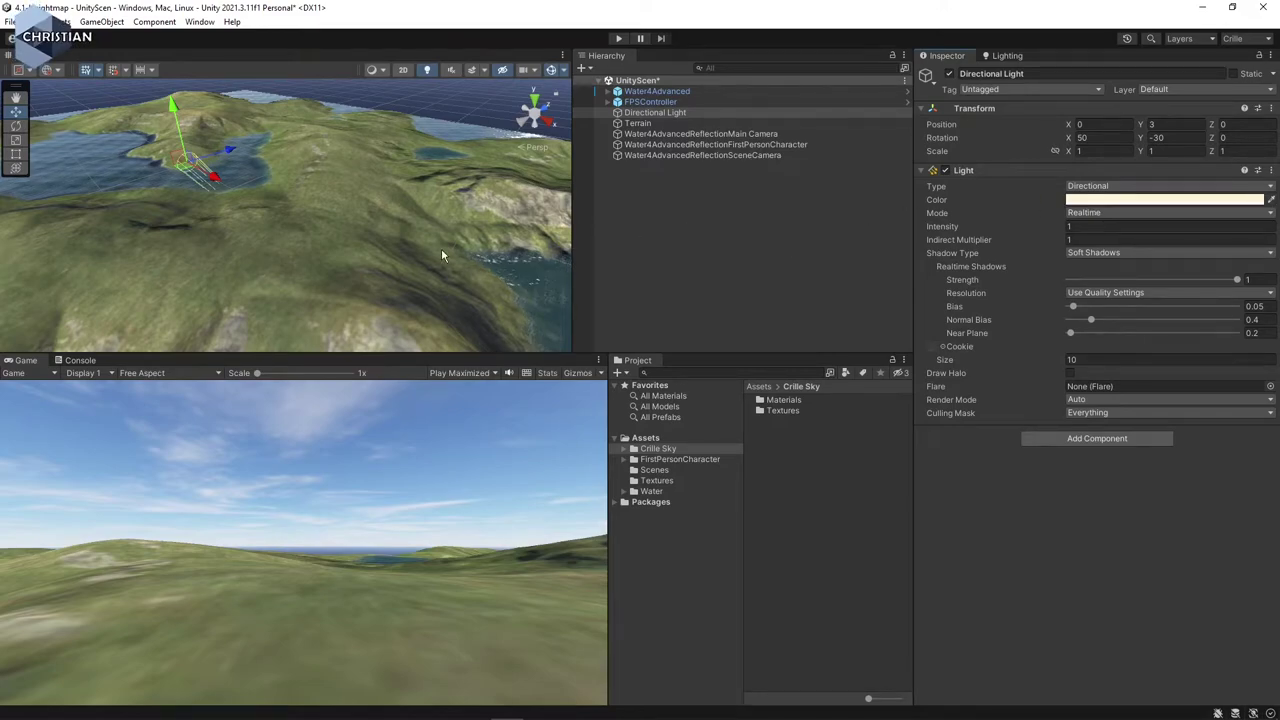
scroll(436, 278, "down", 2)
left_click_drag(455, 354, 470, 577)
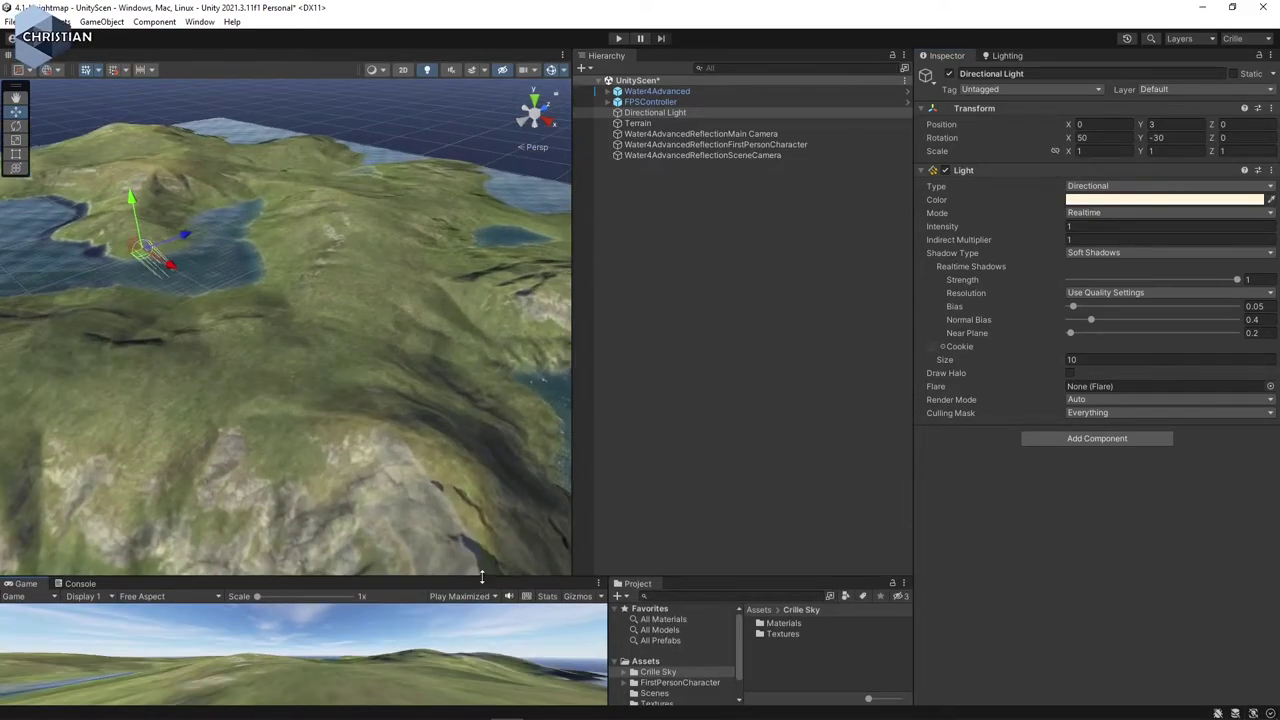
left_click_drag(568, 372, 733, 372)
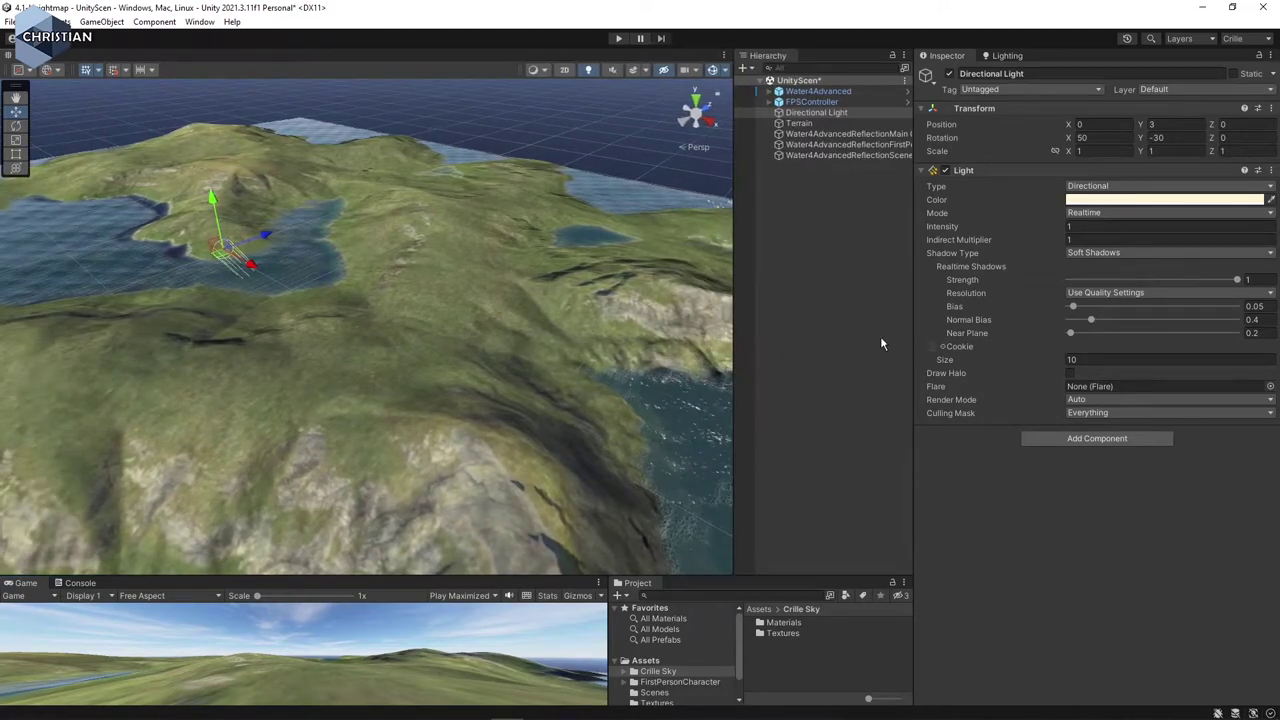
- Try different tints for the Directional Light and set its colour to near-white FDFFF5
left_click(1100, 201)
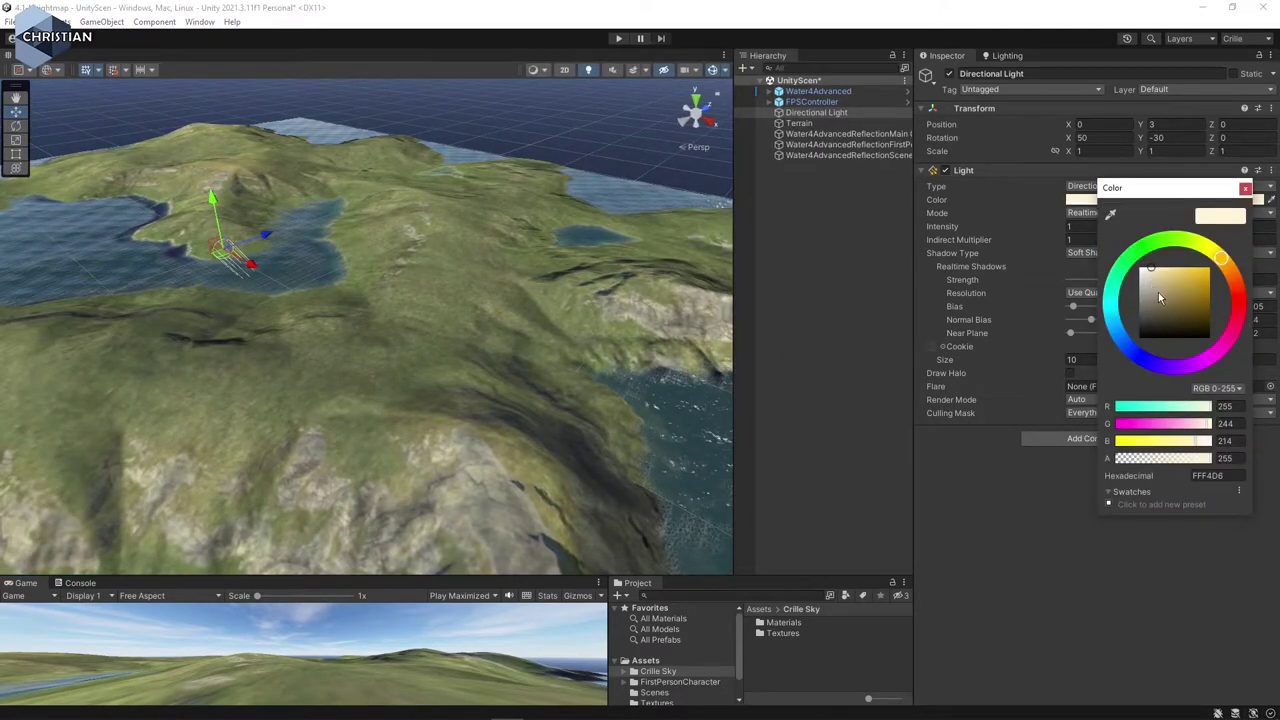
mouse_move(1154, 272)
left_mouse_down()
mouse_move(1188, 273)
mouse_move(1165, 288)
mouse_move(1158, 268)
mouse_move(1120, 272)
mouse_move(1126, 262)
left_mouse_up()
left_click(1113, 305)
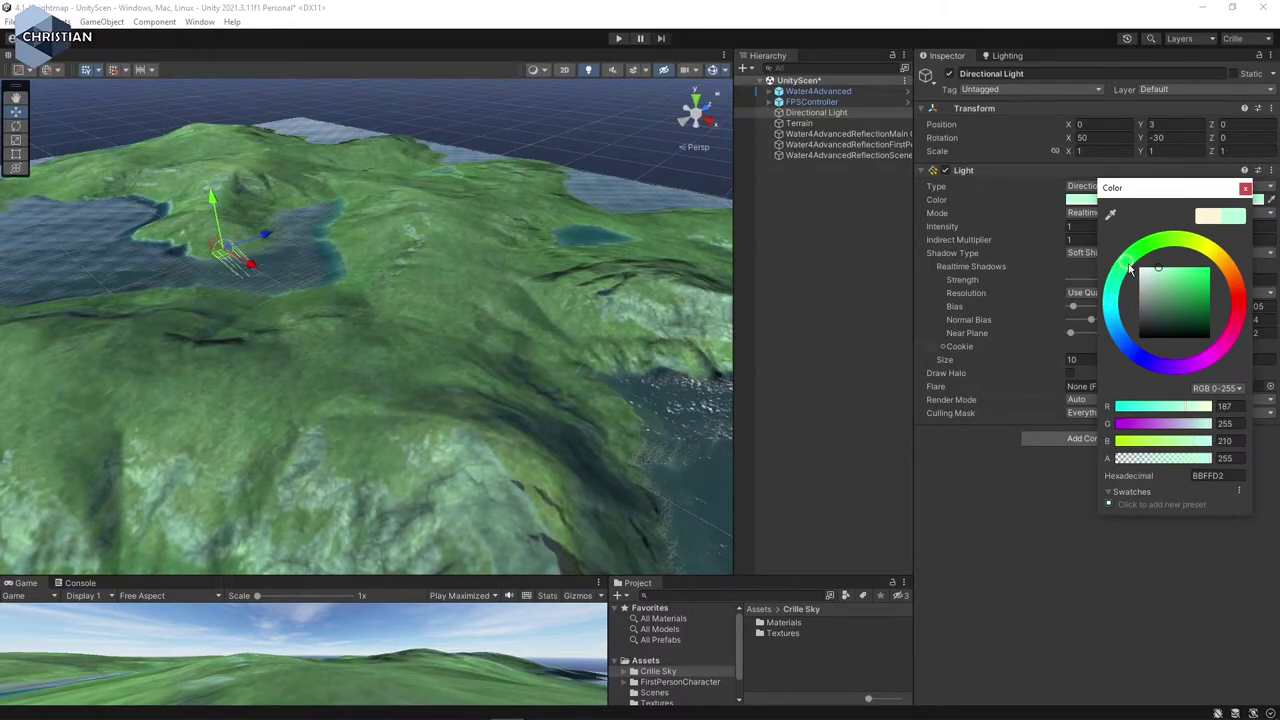
mouse_move(1201, 245)
left_mouse_down()
mouse_move(1164, 275)
mouse_move(1143, 269)
left_mouse_up()
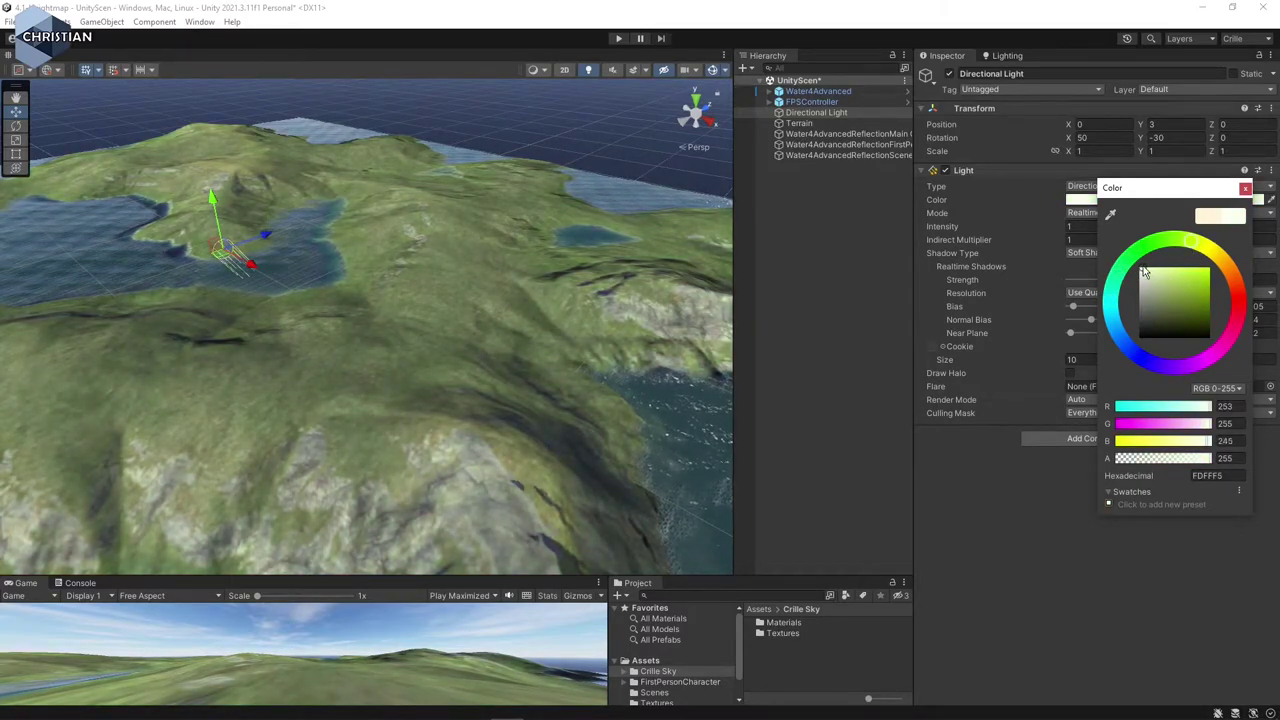
left_click(1245, 189)
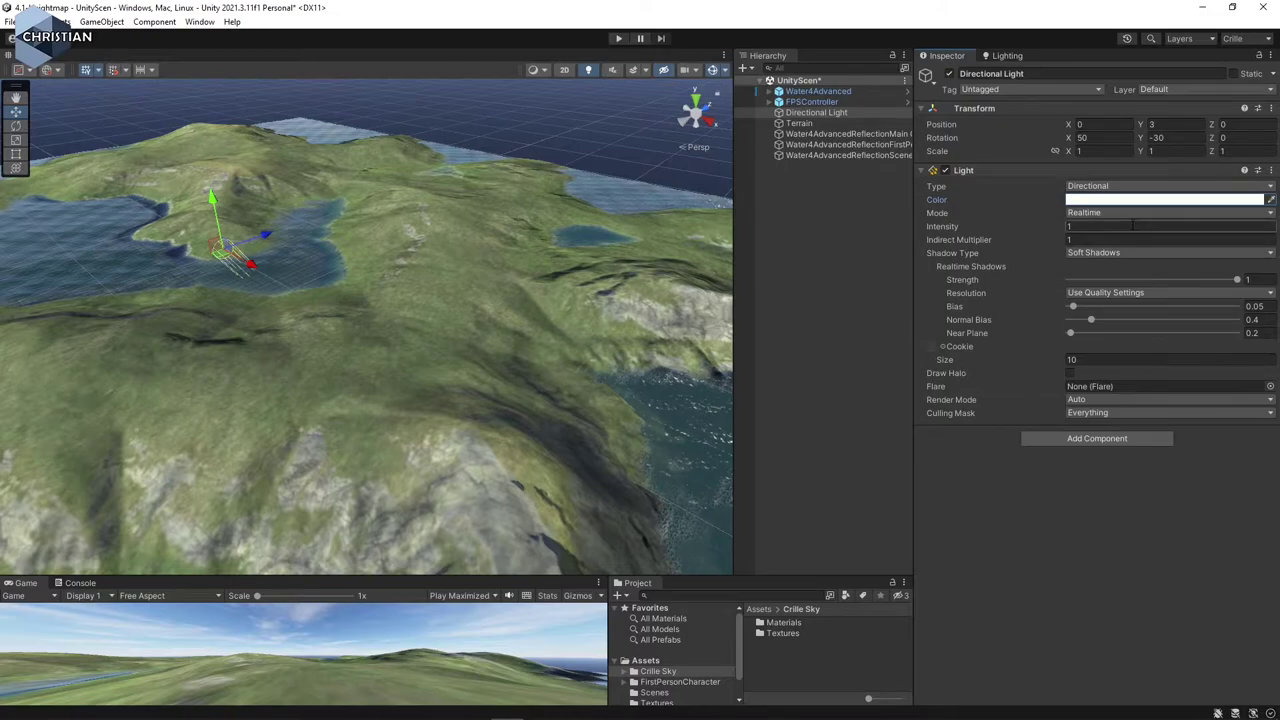
- Play-test the scene by walking across the terrain to check the new light colour, and stop playback
left_click(1007, 56)
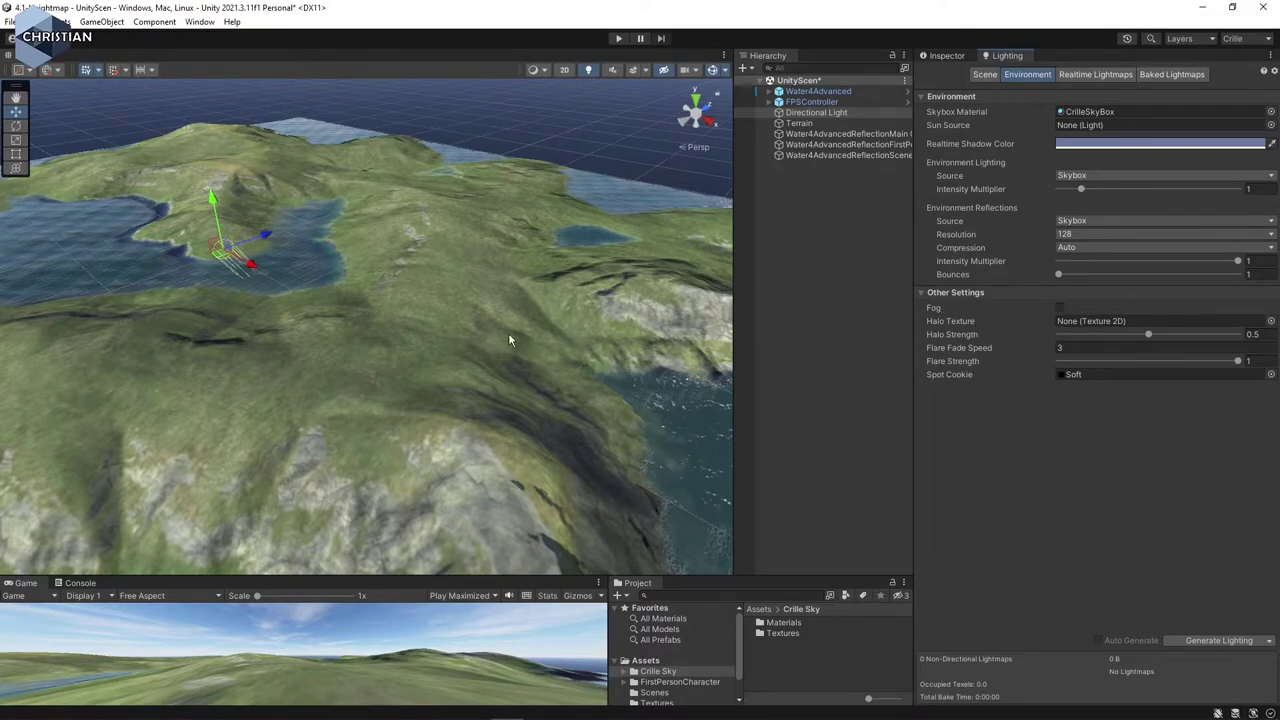
left_click(618, 38)
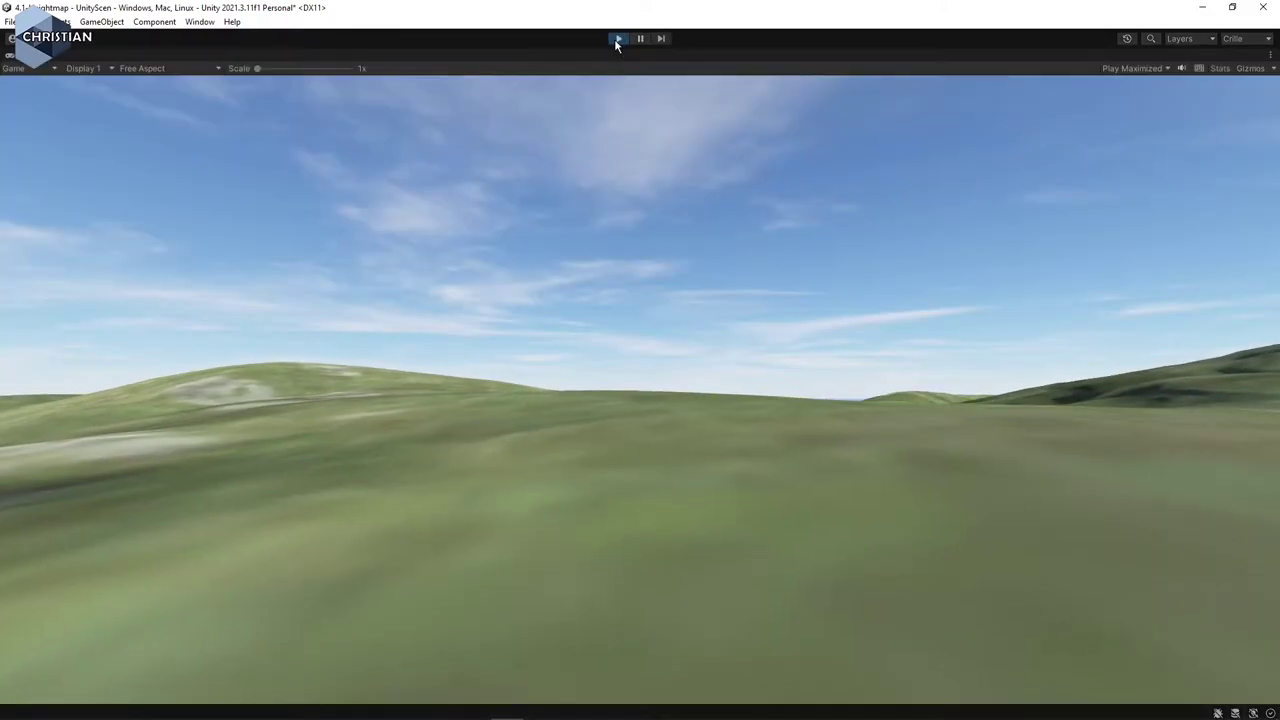
key("w")
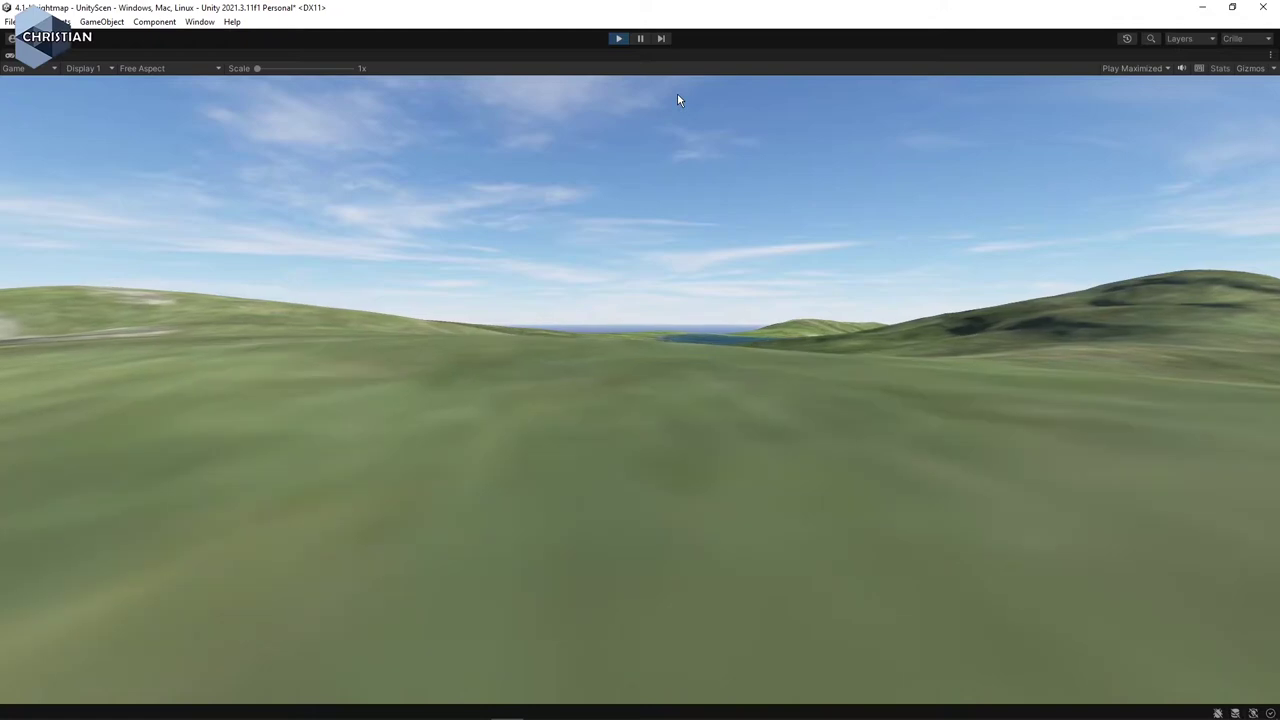
key("w")
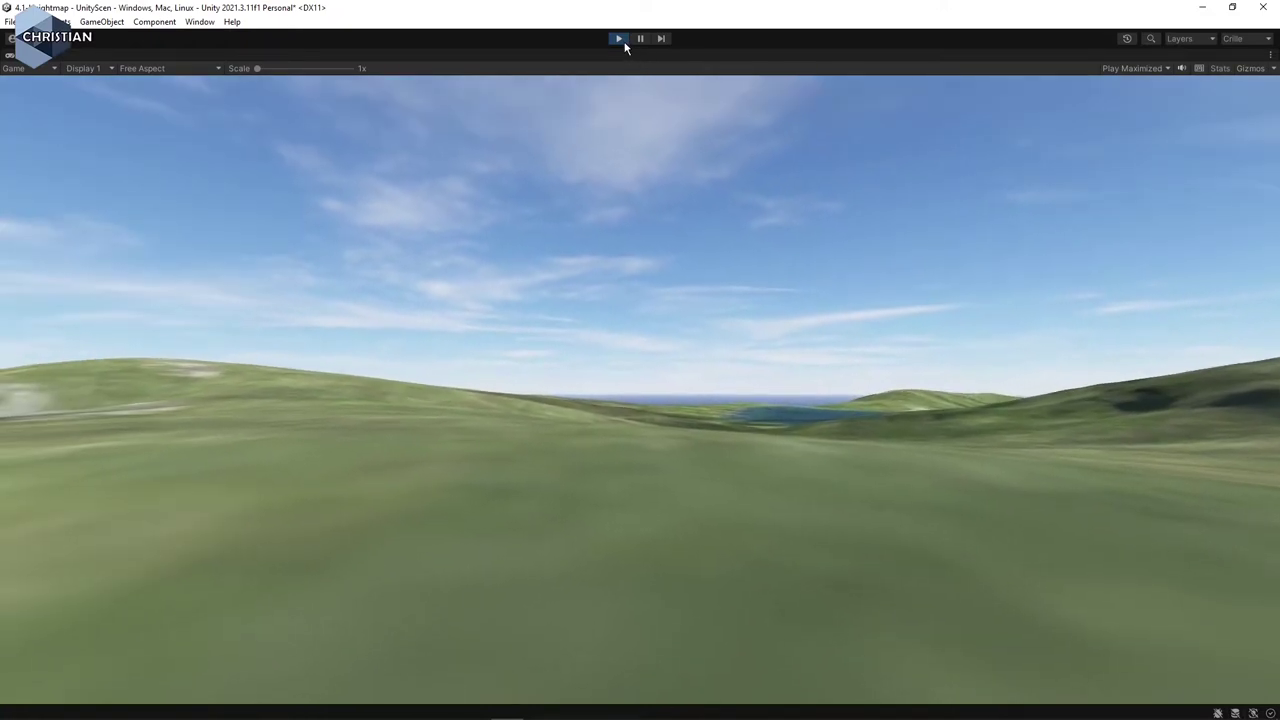
left_click(618, 38)
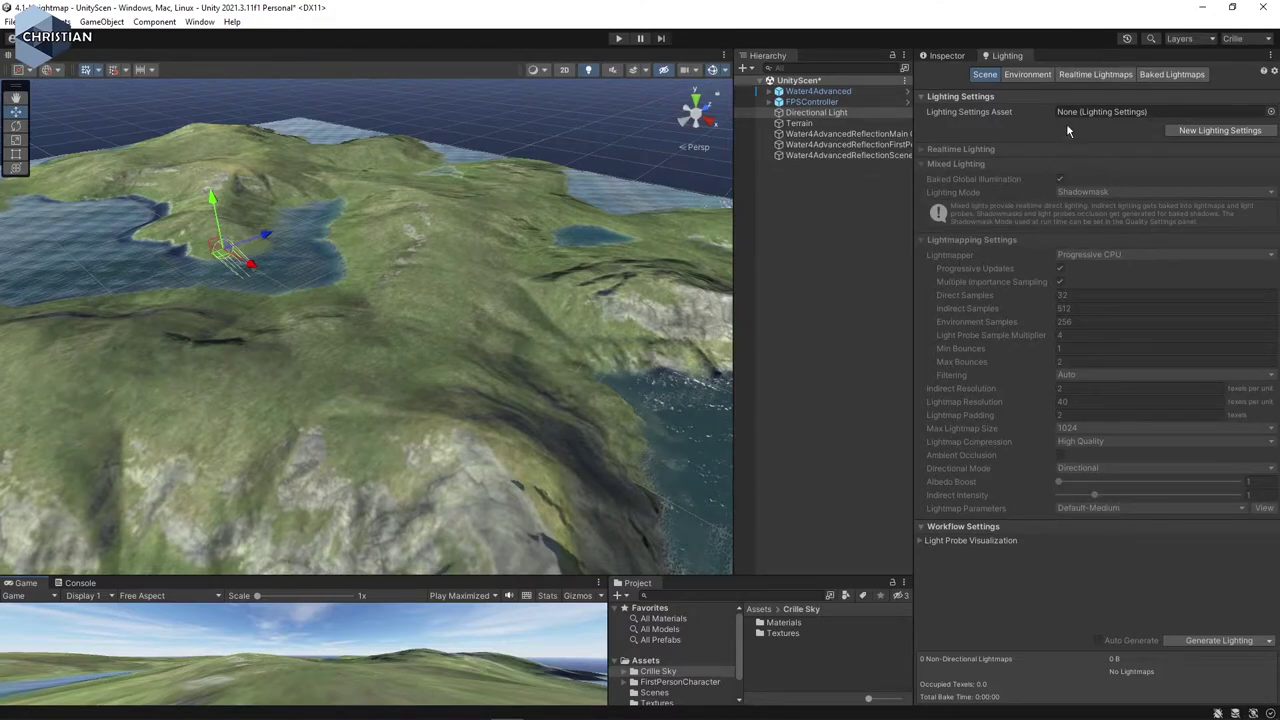
- Enable fog in the scene's environment lighting settings and play-test it by walking across the terrain
left_click(1030, 74)
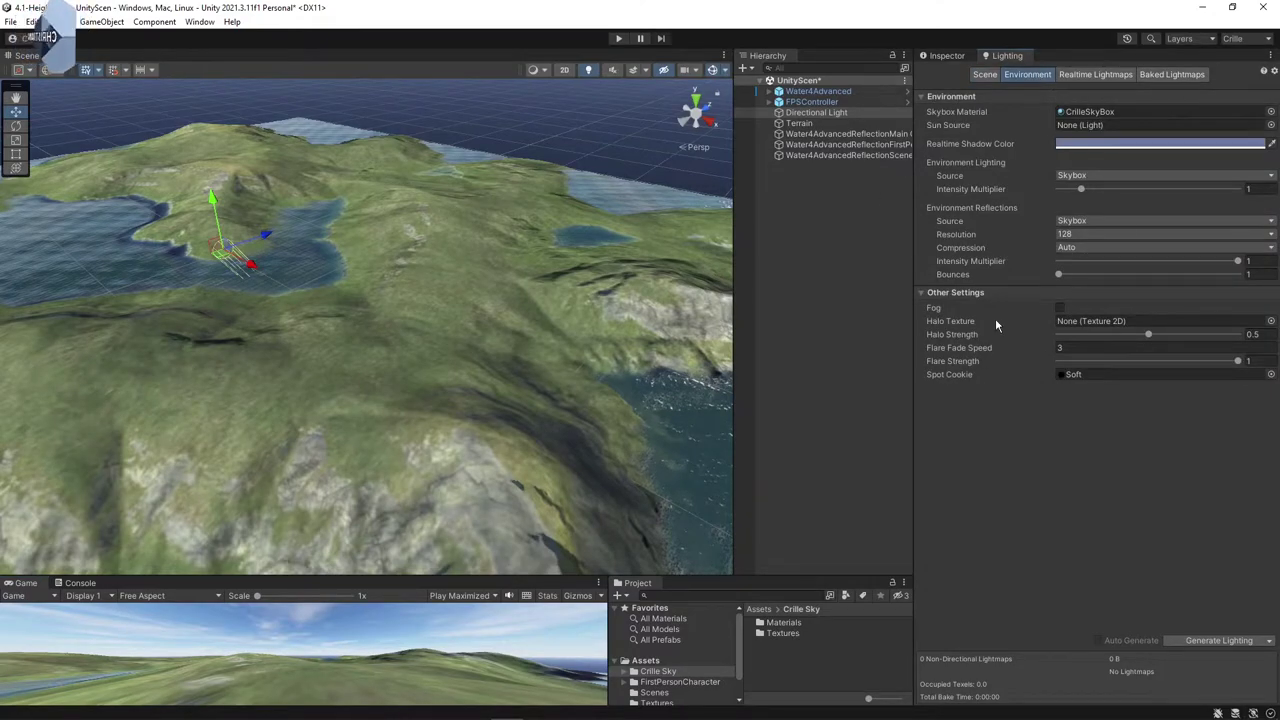
left_click(1060, 309)
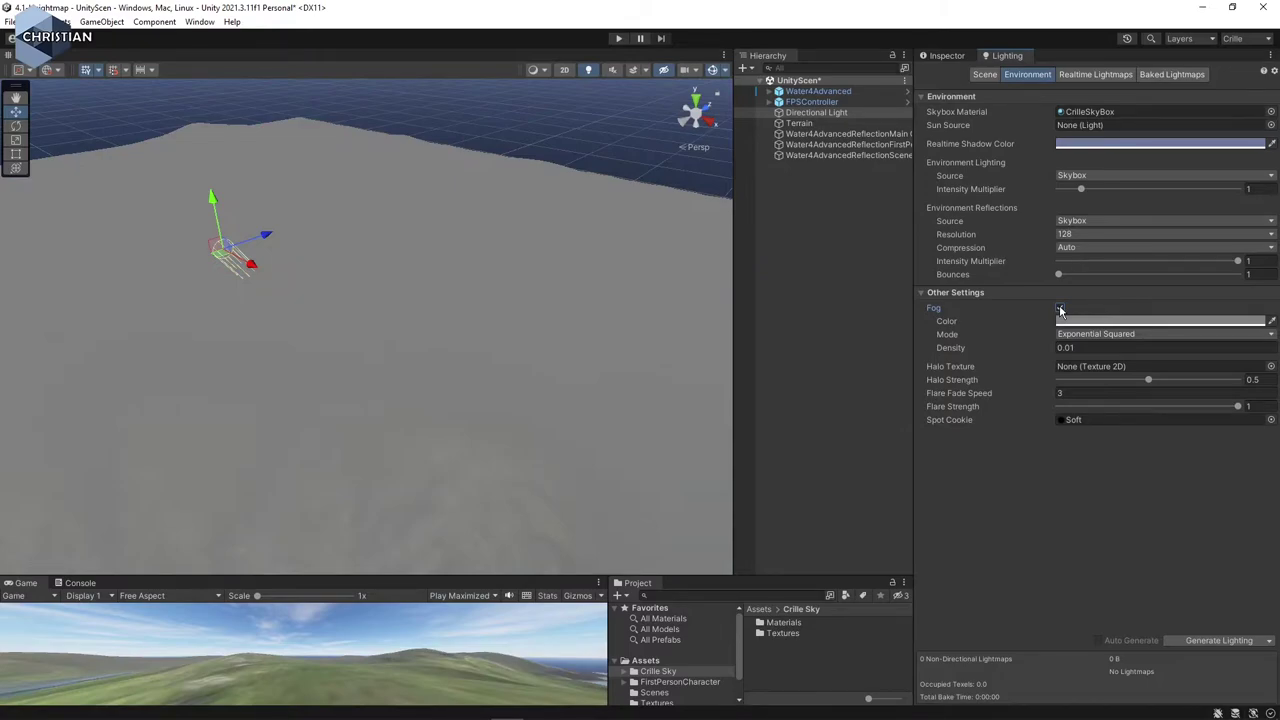
left_click(618, 38)
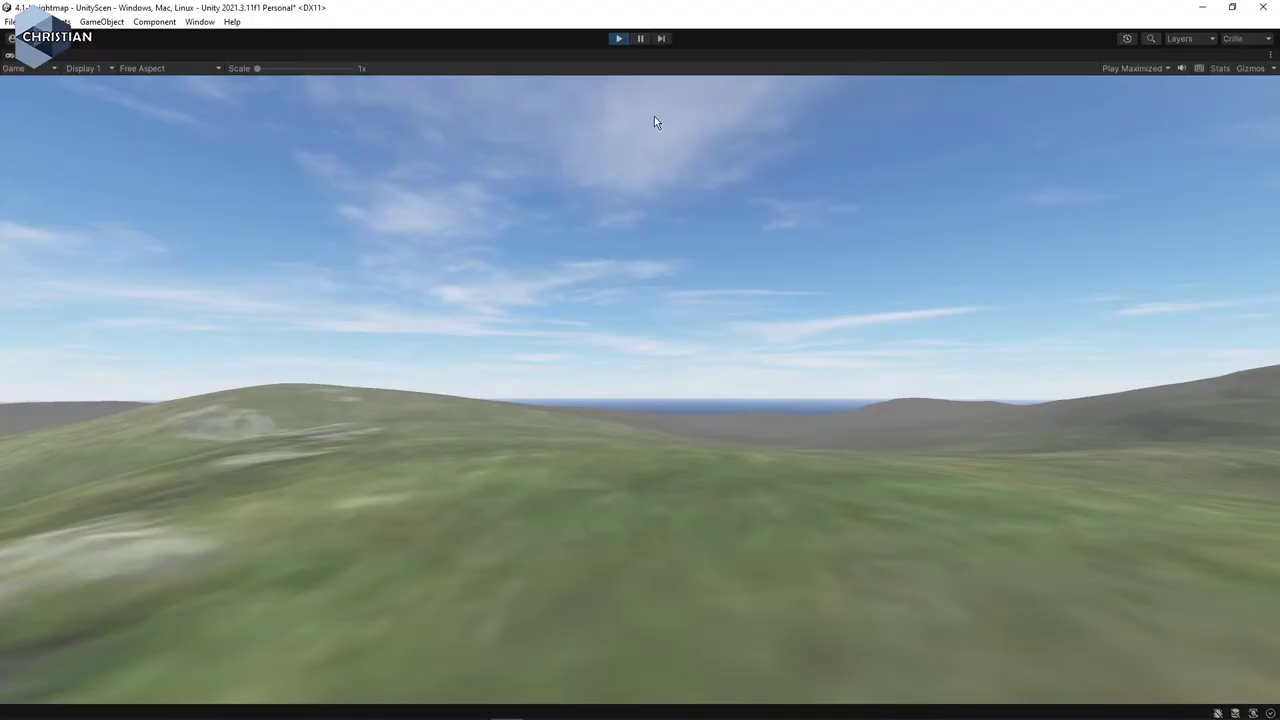
key("w")
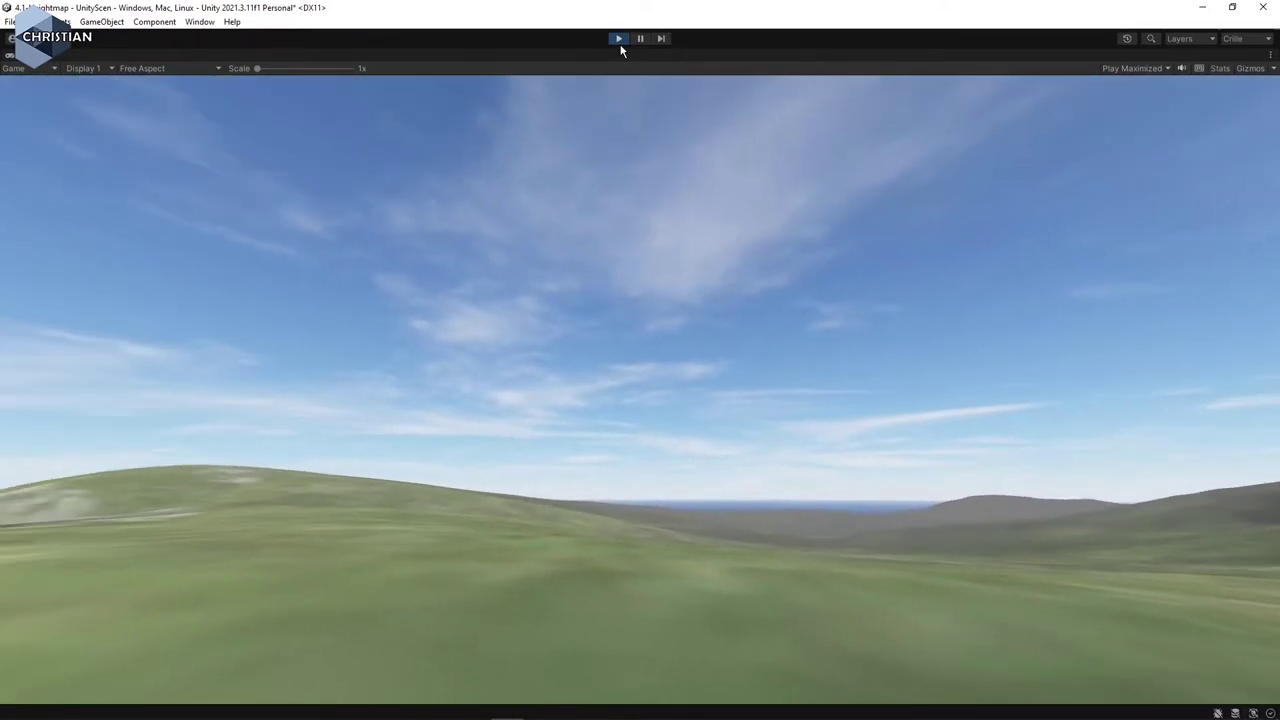
left_click(619, 40)
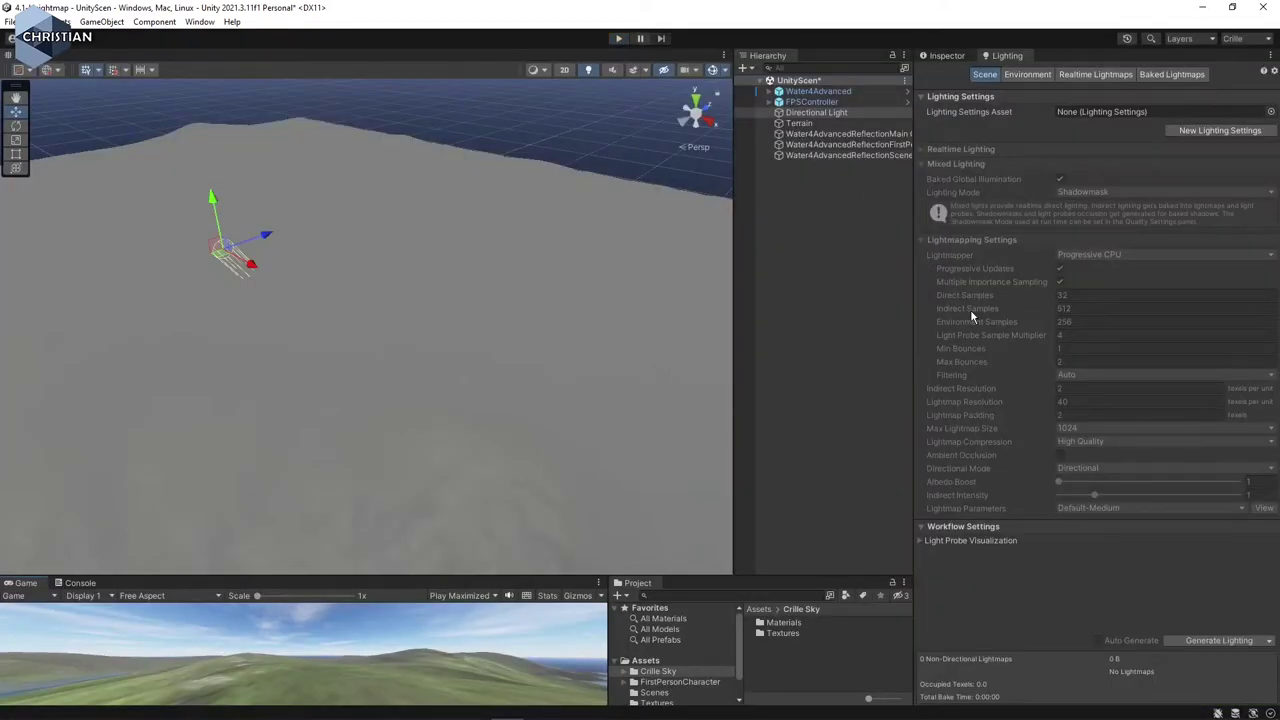
- Try fog densities of 0.0005 and 0.005, and set the fog density to 0.002
left_click(1031, 75)
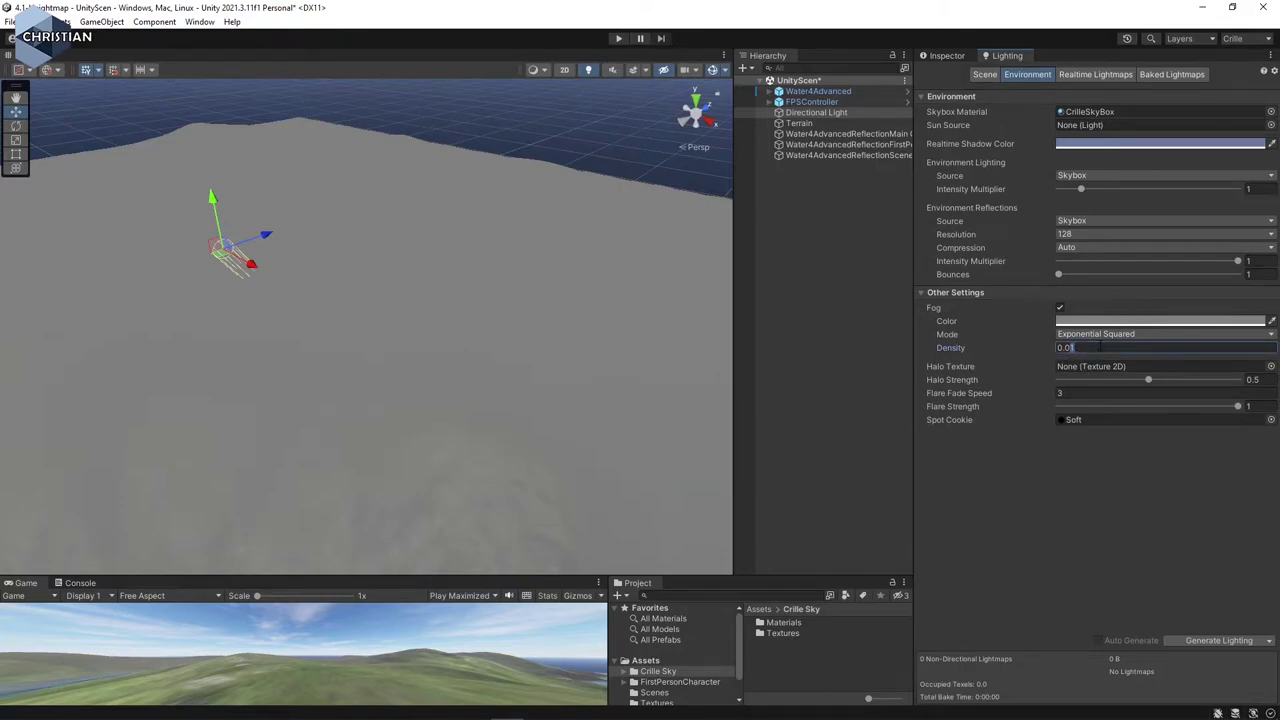
type("005")
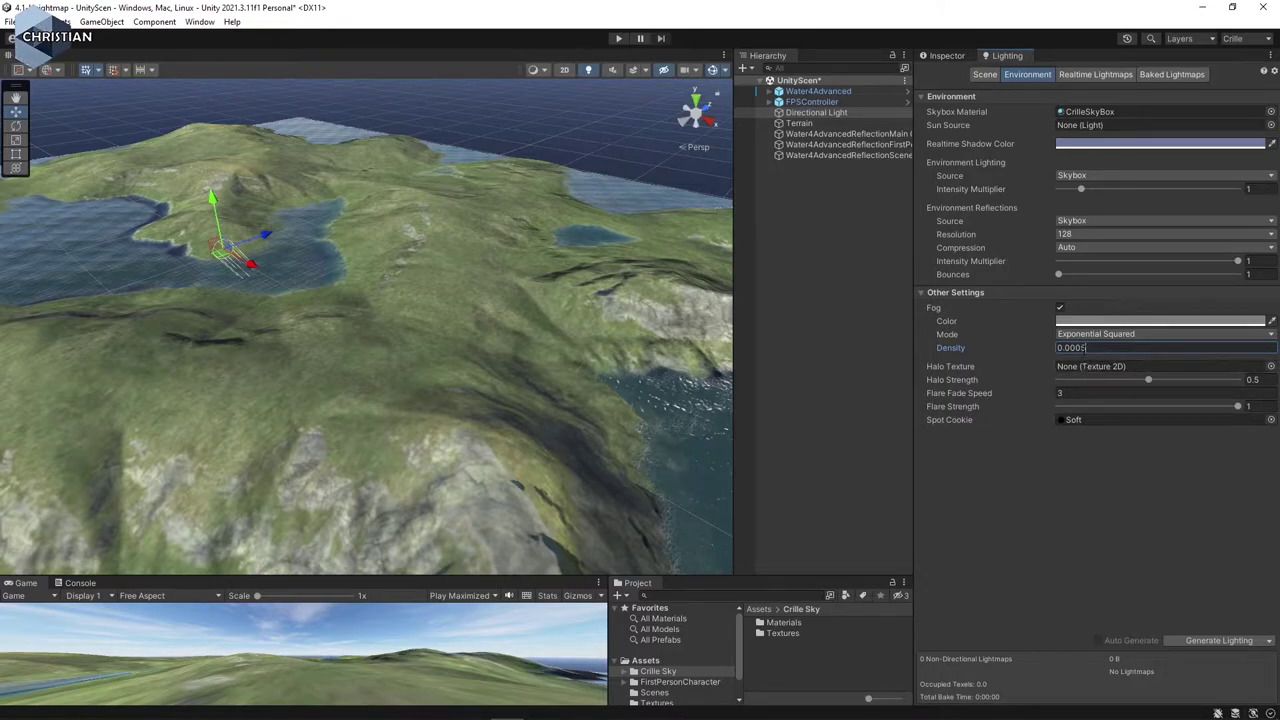
key("BackSpace")
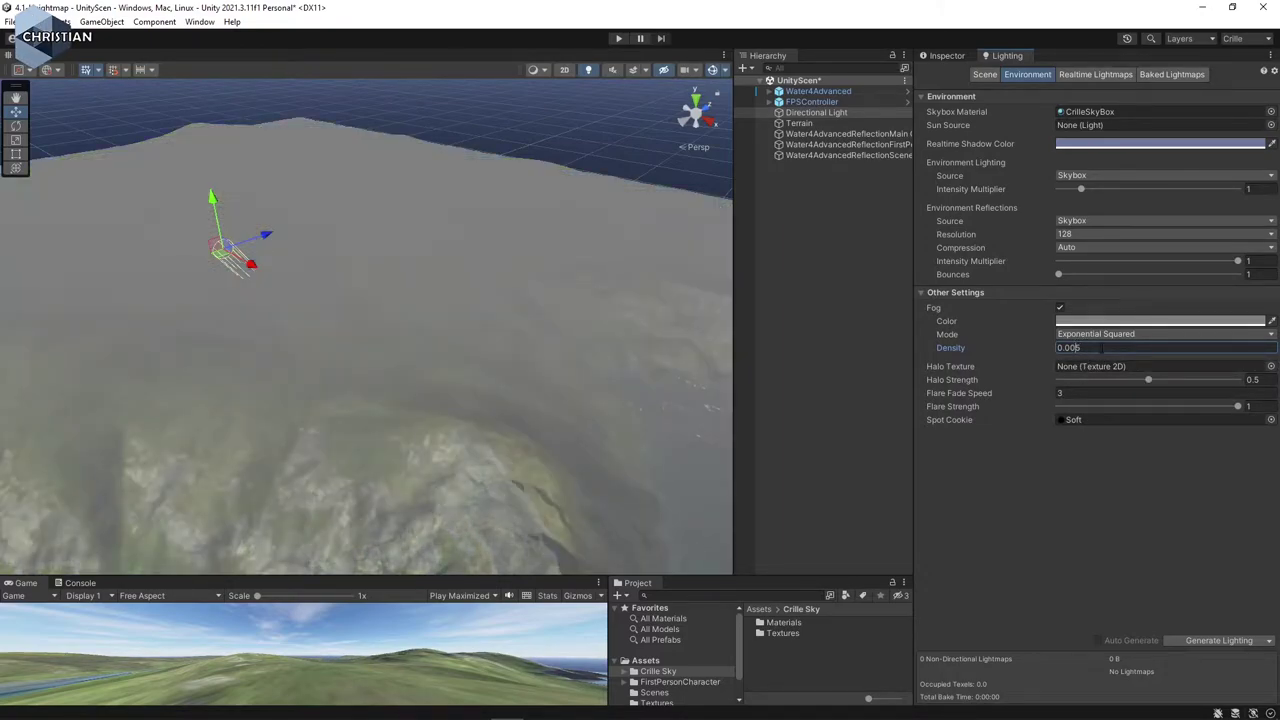
key("Delete")
type("2")
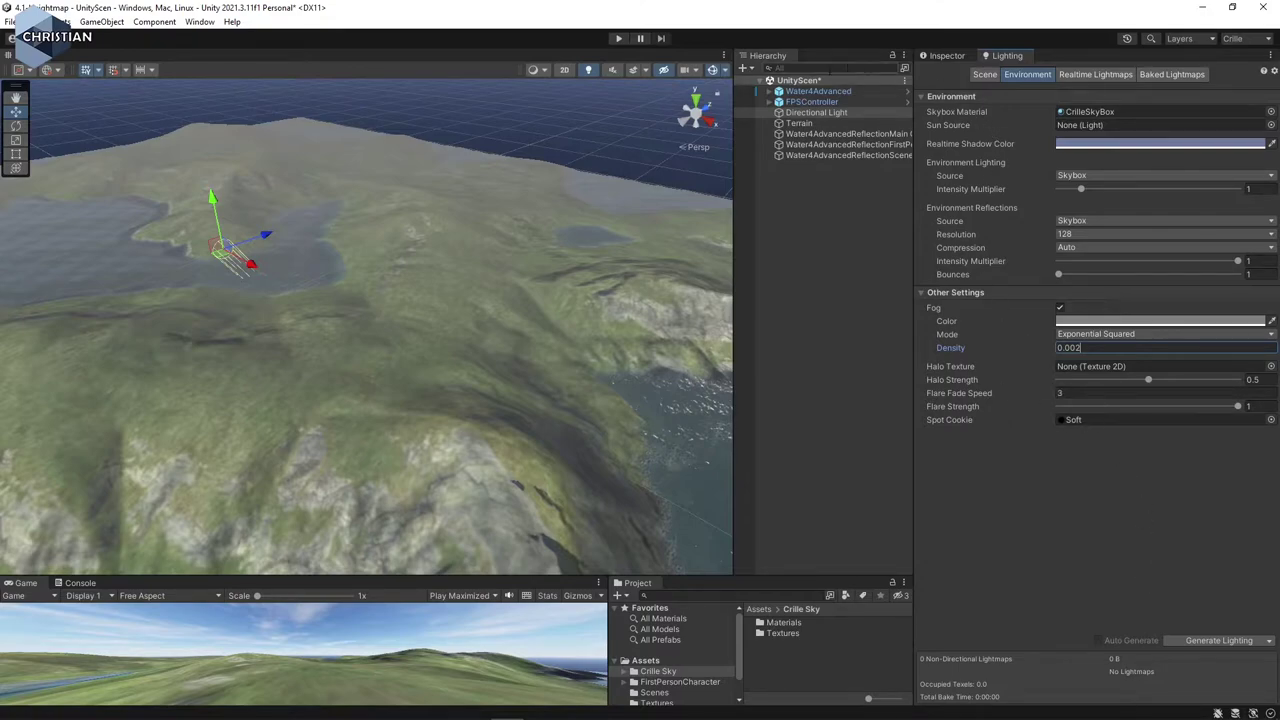
- Play-test the scene to check the reduced fog over the terrain and distant hills, and stop playback
left_click(620, 39)
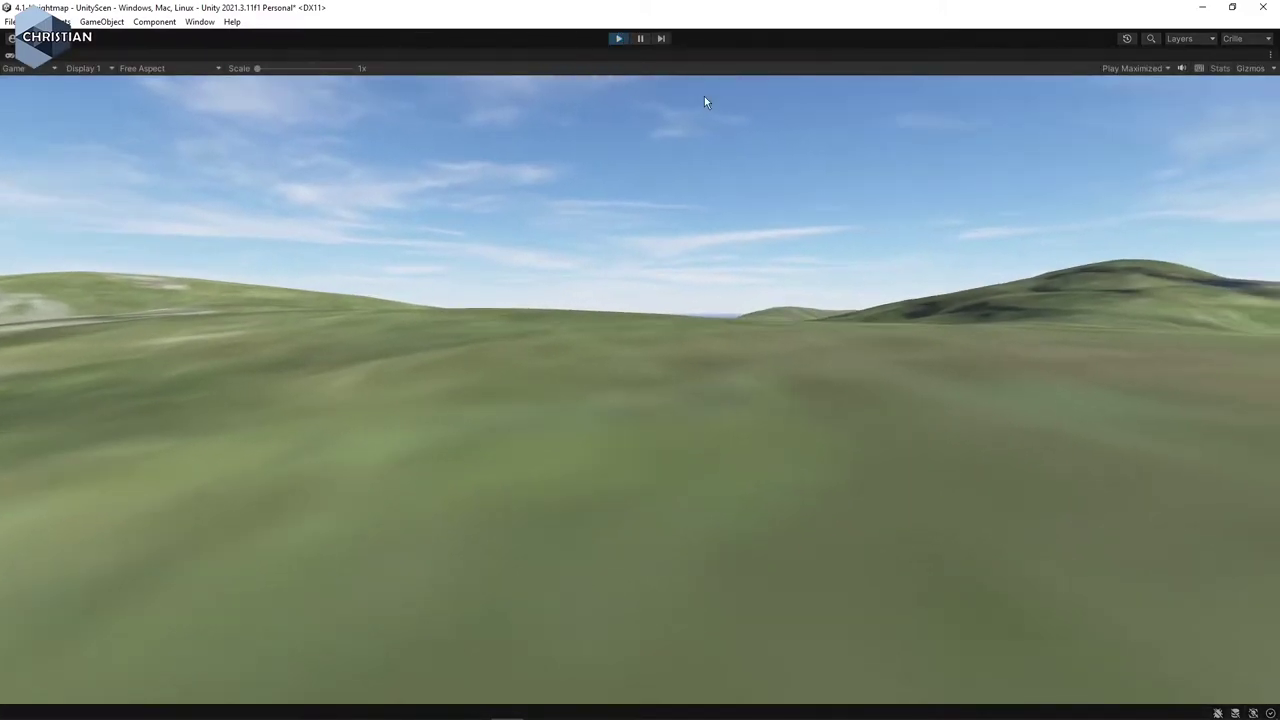
key("w")
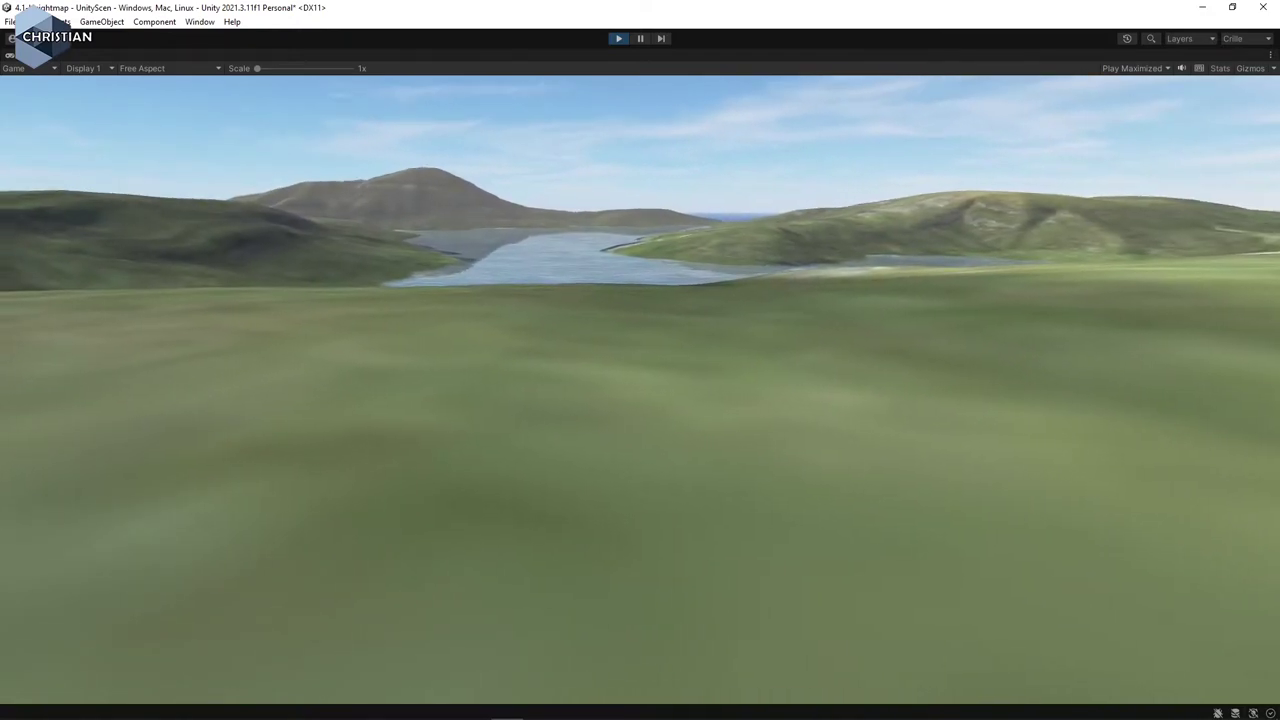
left_click(618, 39)
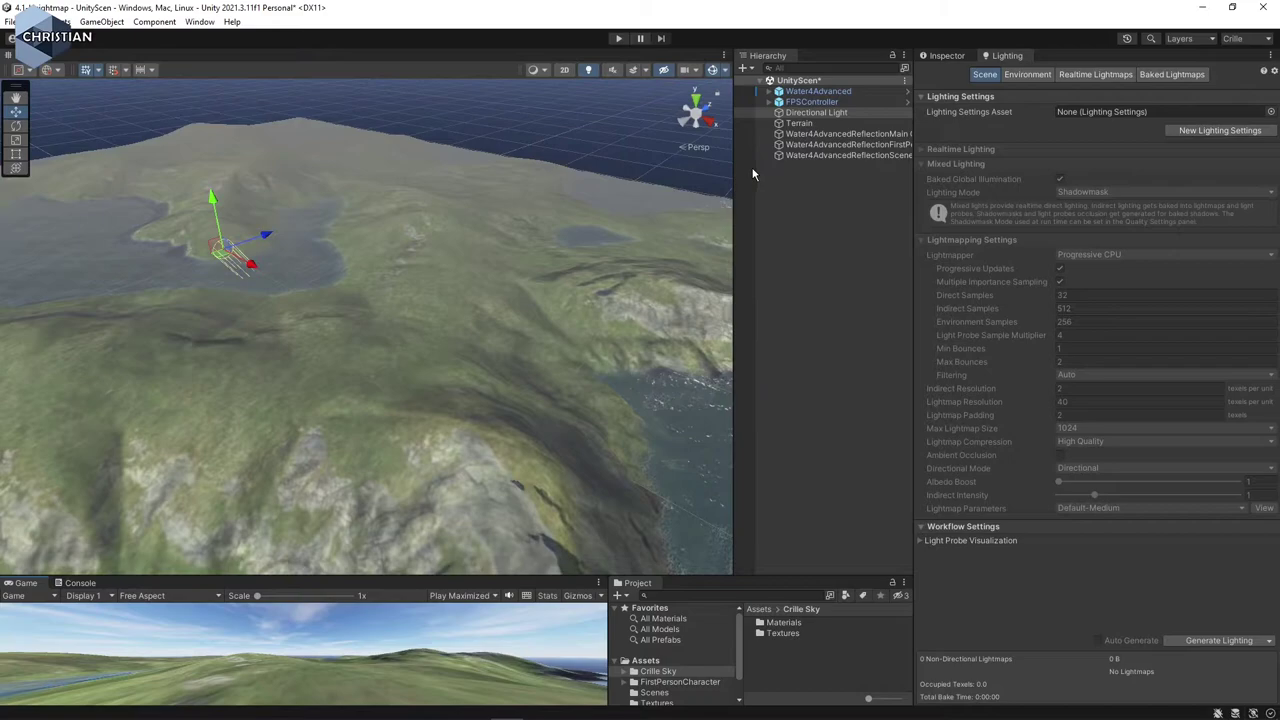
- Deselect the Directional Light, widen the Hierarchy and make the Game and Project areas taller
left_click(872, 330)
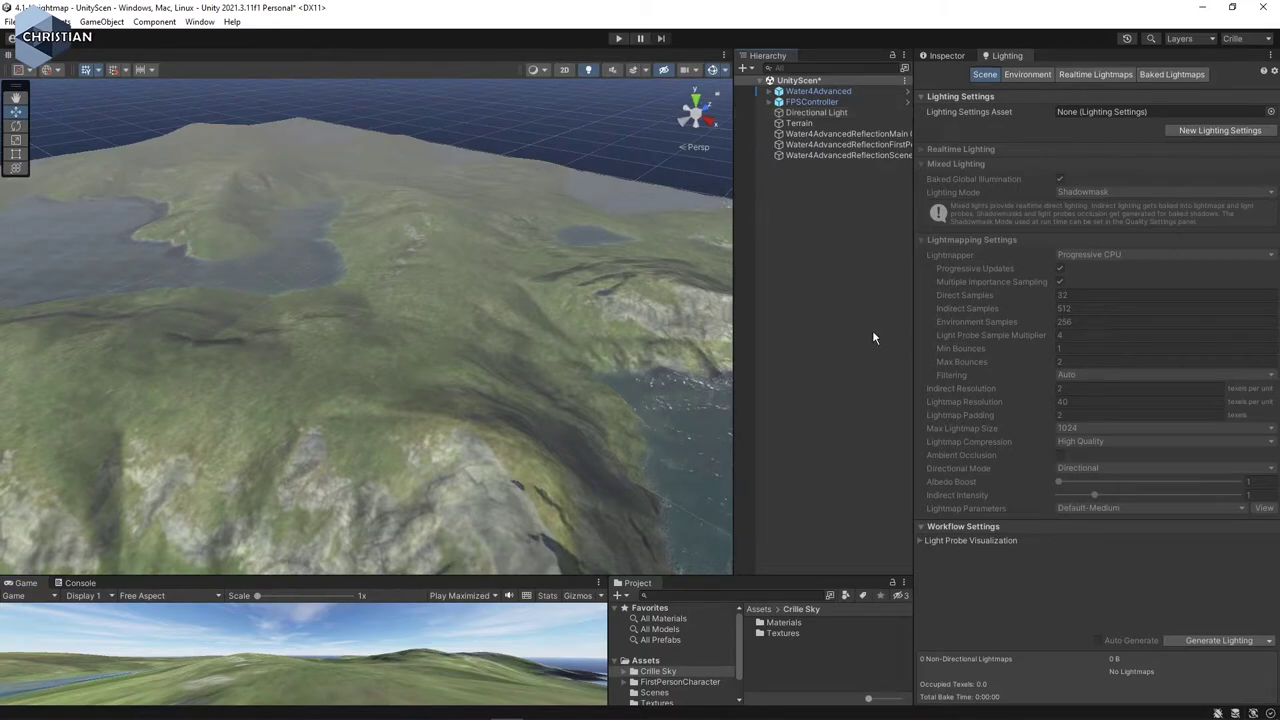
left_click_drag(731, 342, 648, 336)
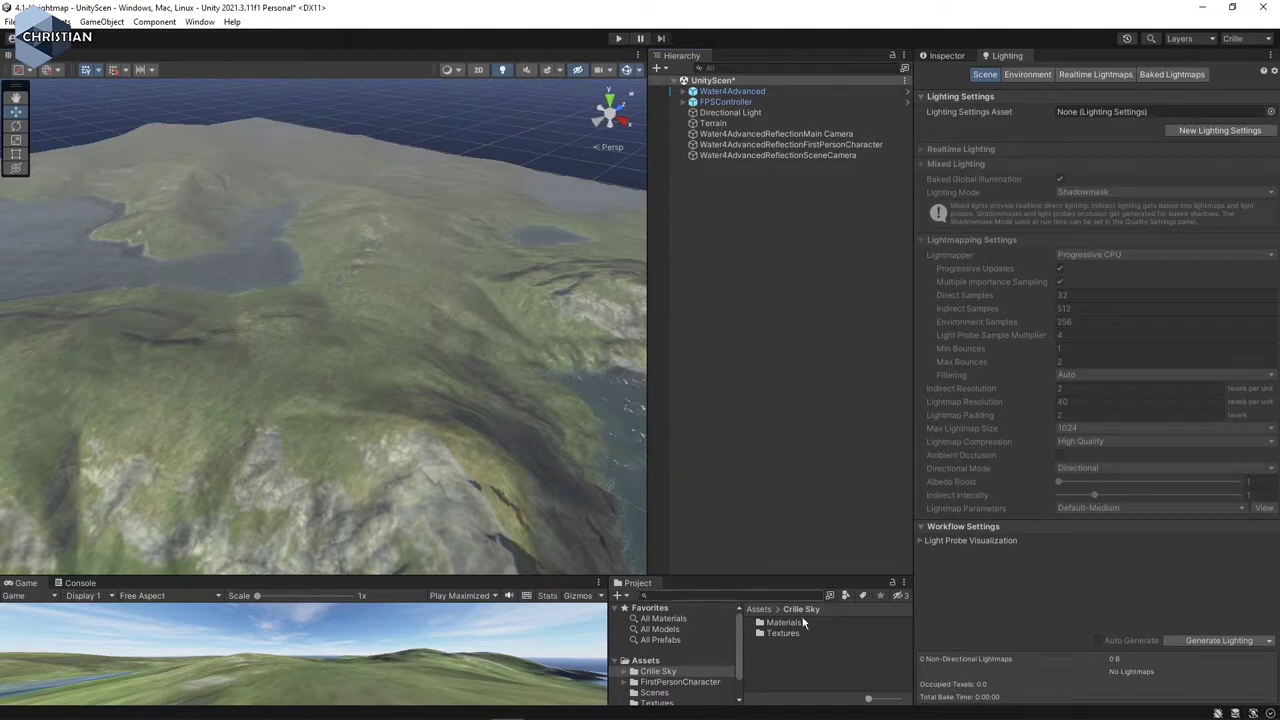
left_click_drag(808, 577, 690, 469)
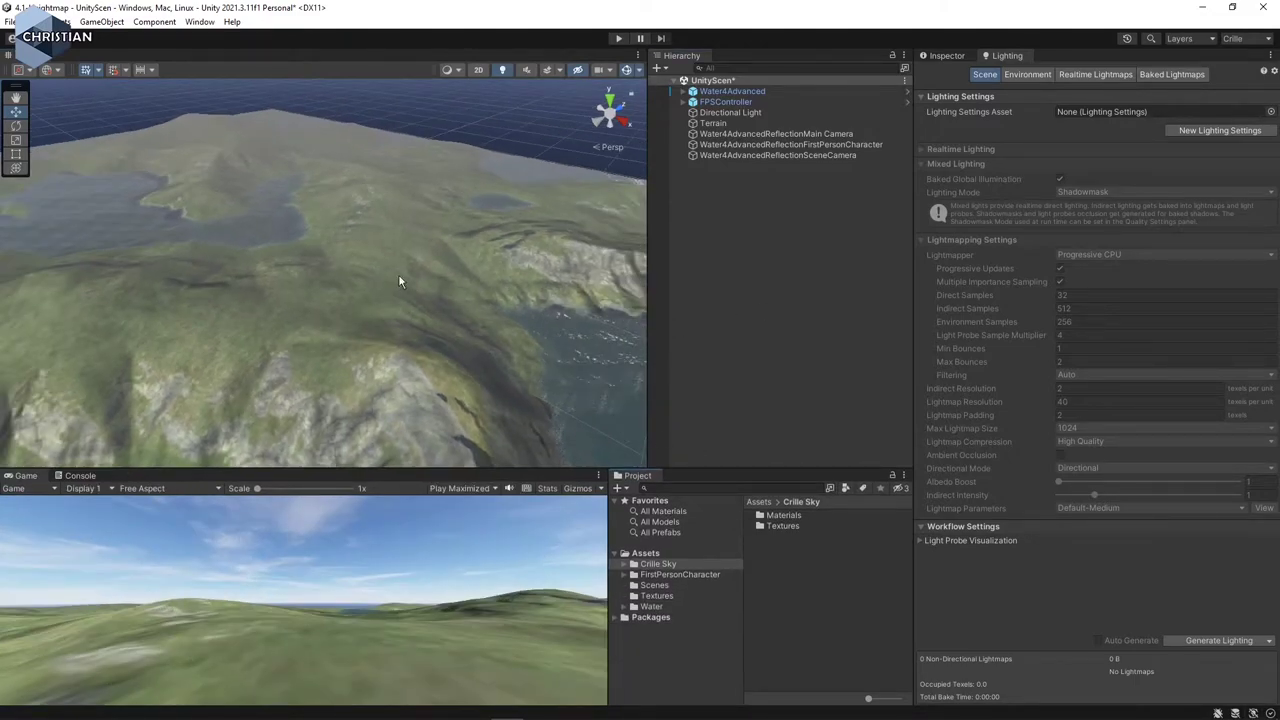
- Import the Trees custom package into the project with all of its contents
left_click(58, 21)
mouse_move(240, 183)
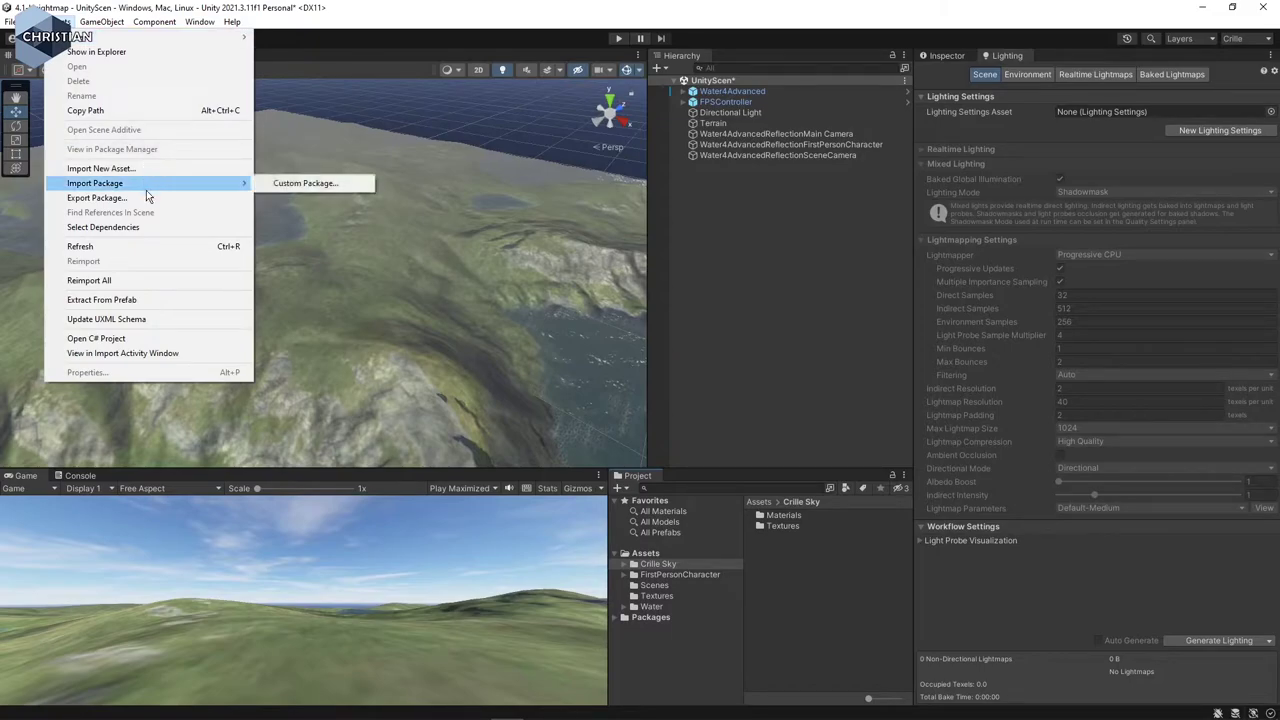
left_click(305, 183)
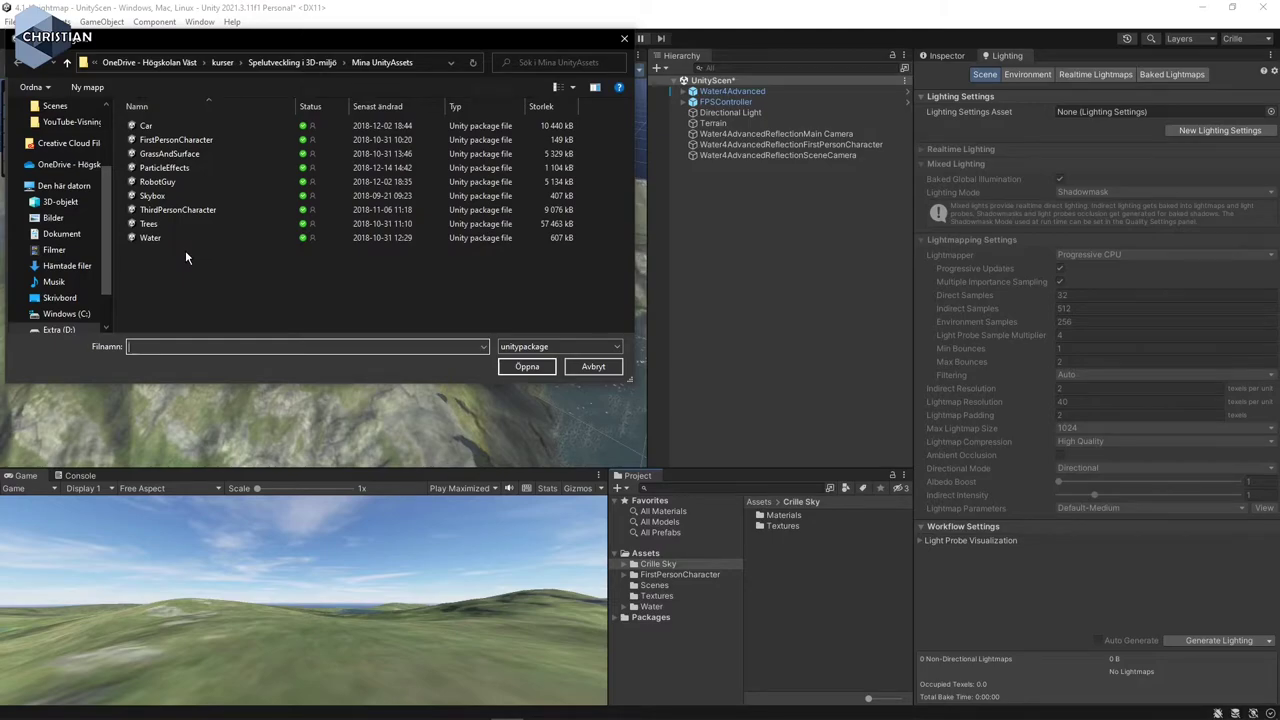
left_click(156, 227)
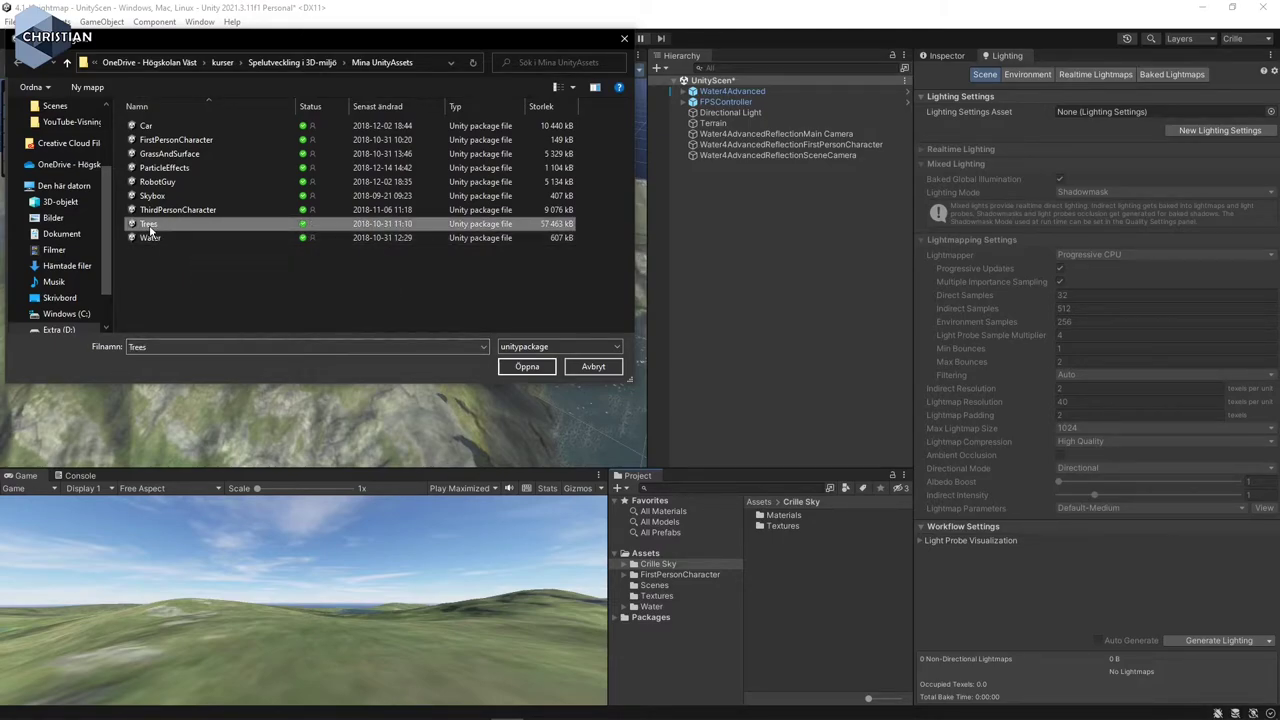
left_click(538, 370)
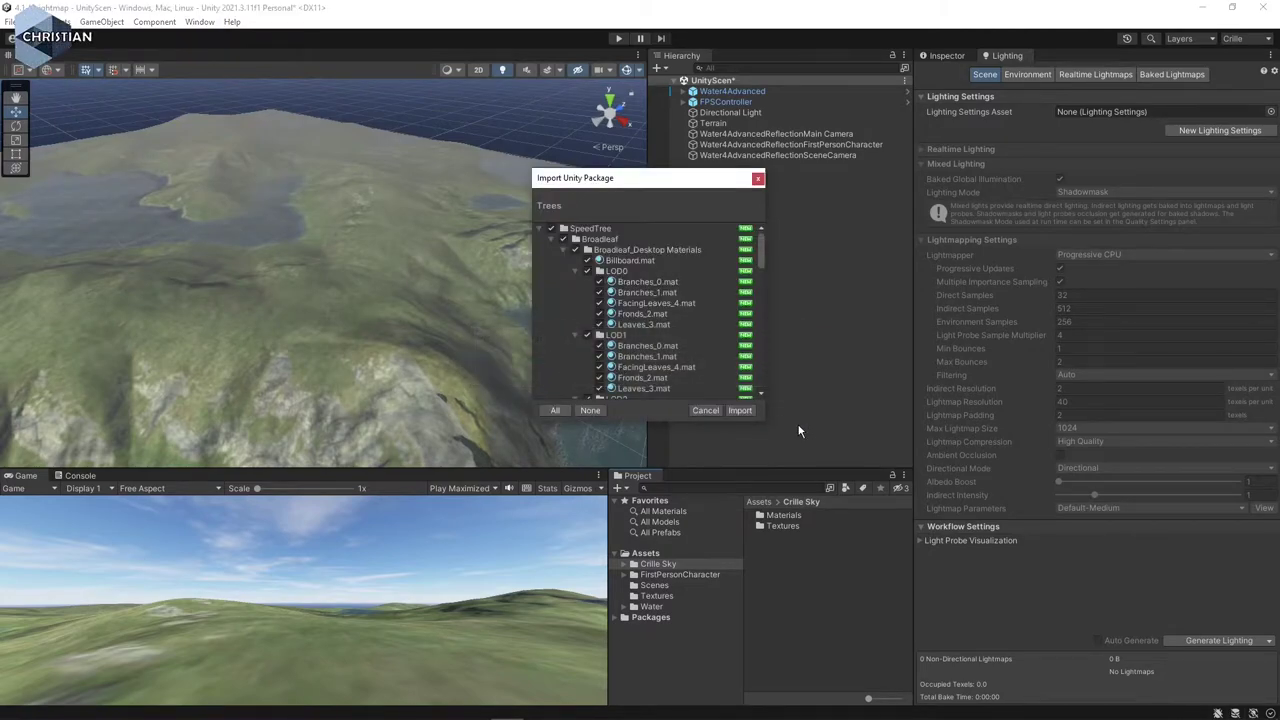
left_click(739, 410)
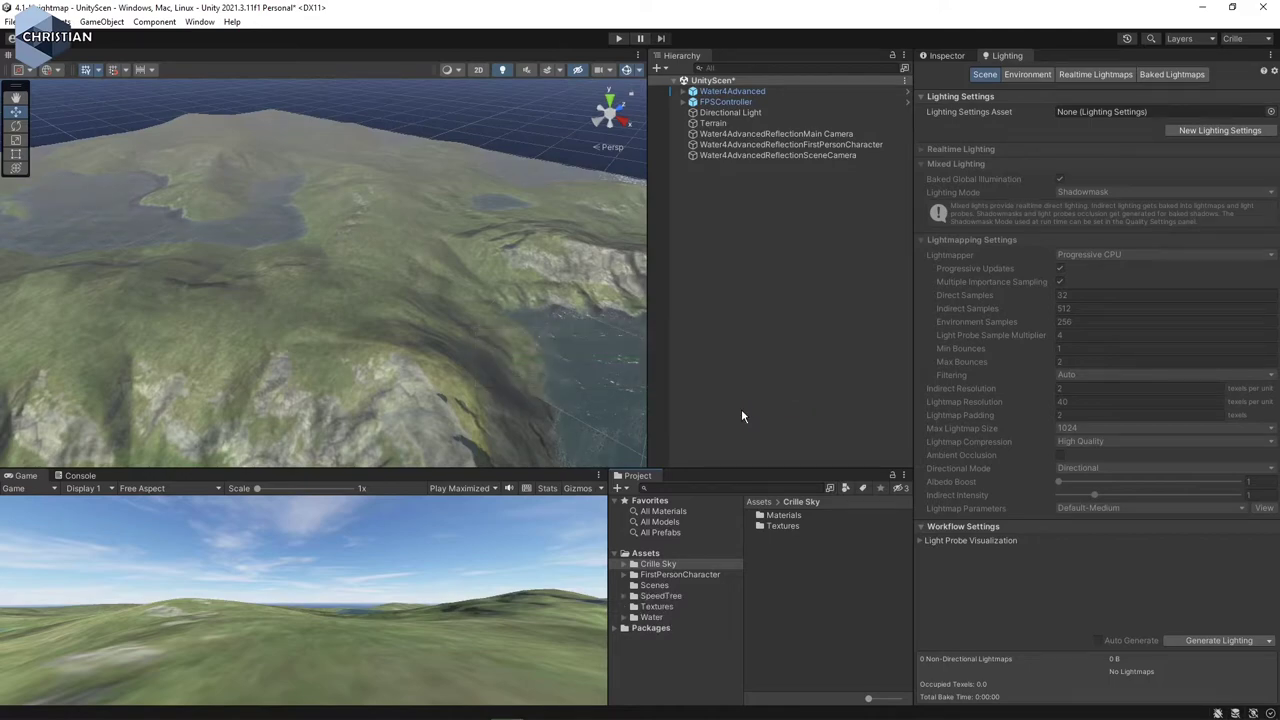
- Turn off fog in the scene's environment lighting settings
left_click(1026, 75)
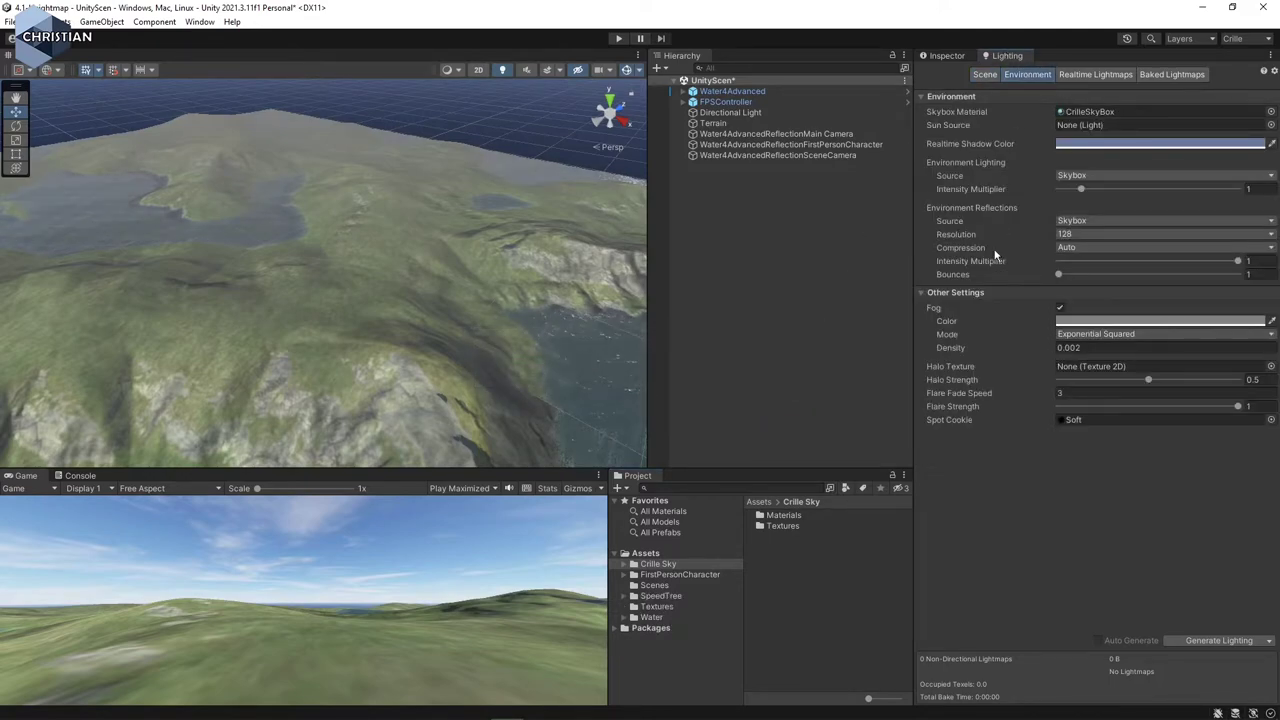
left_click(1060, 308)
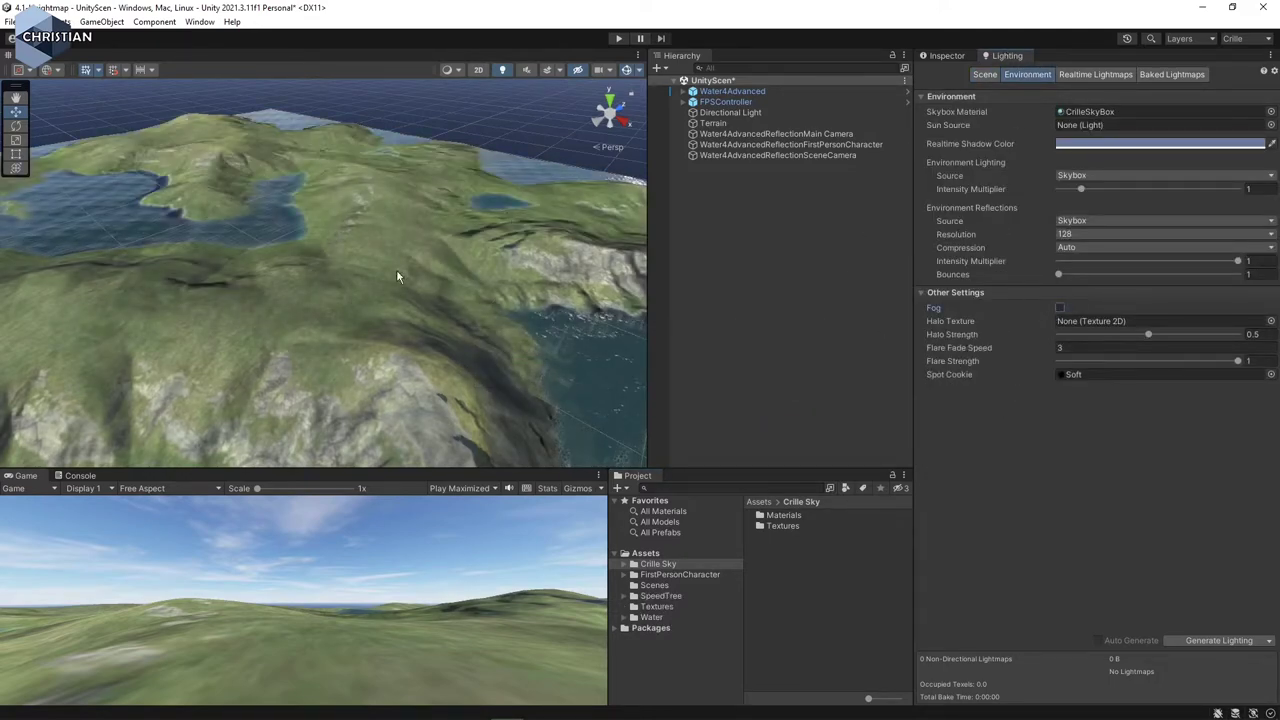
- Expand the imported SpeedTree folder, open its Broadleaf folder and select the Broadleaf_Desktop tree asset
left_click(657, 597)
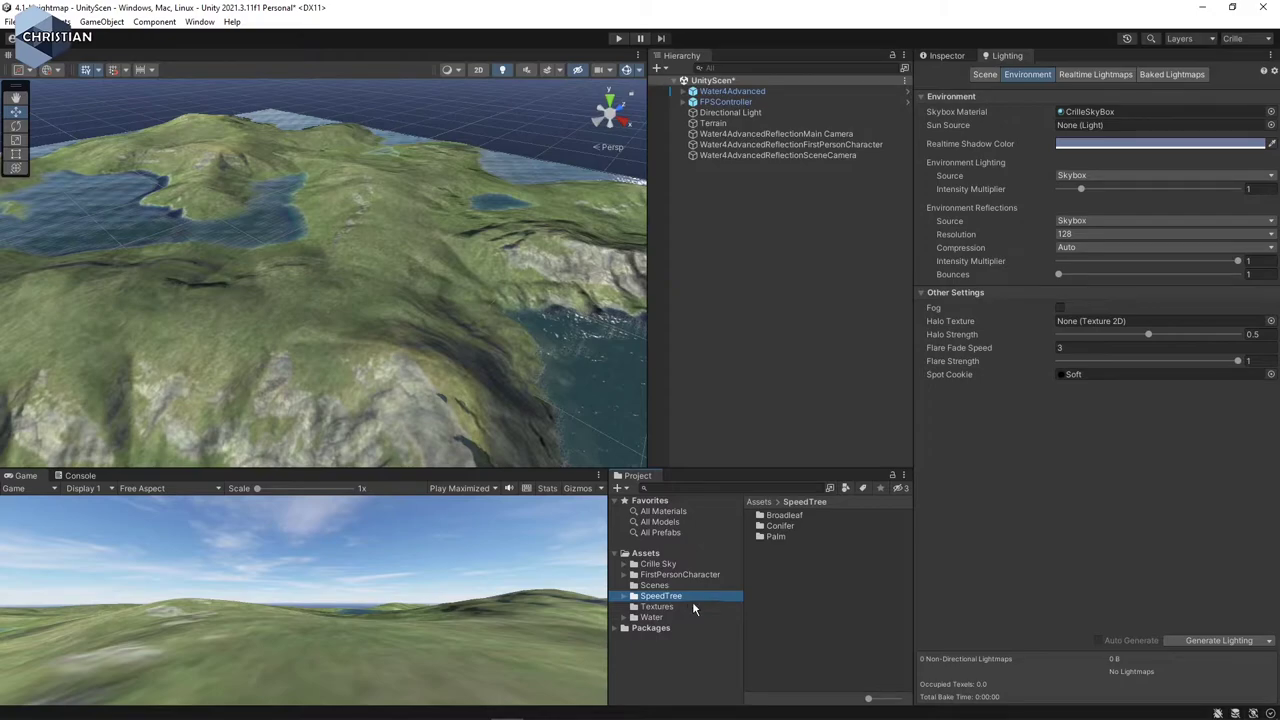
left_click(625, 596)
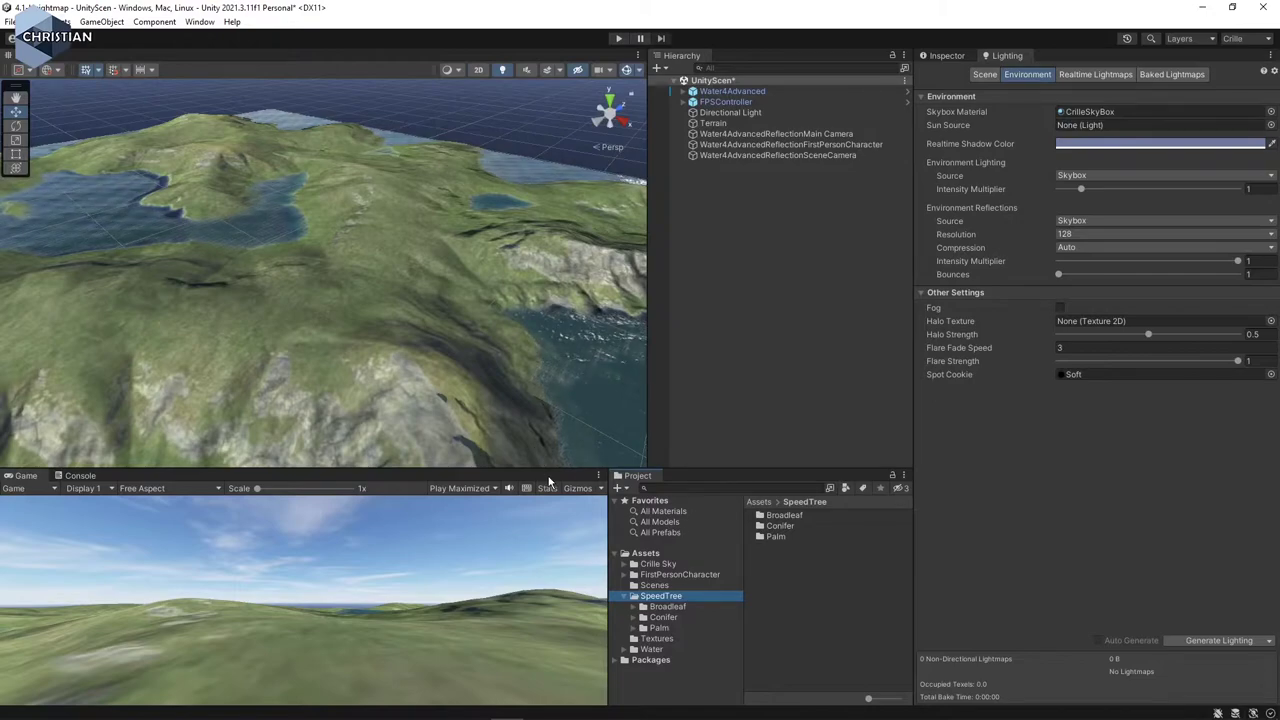
left_click(636, 607)
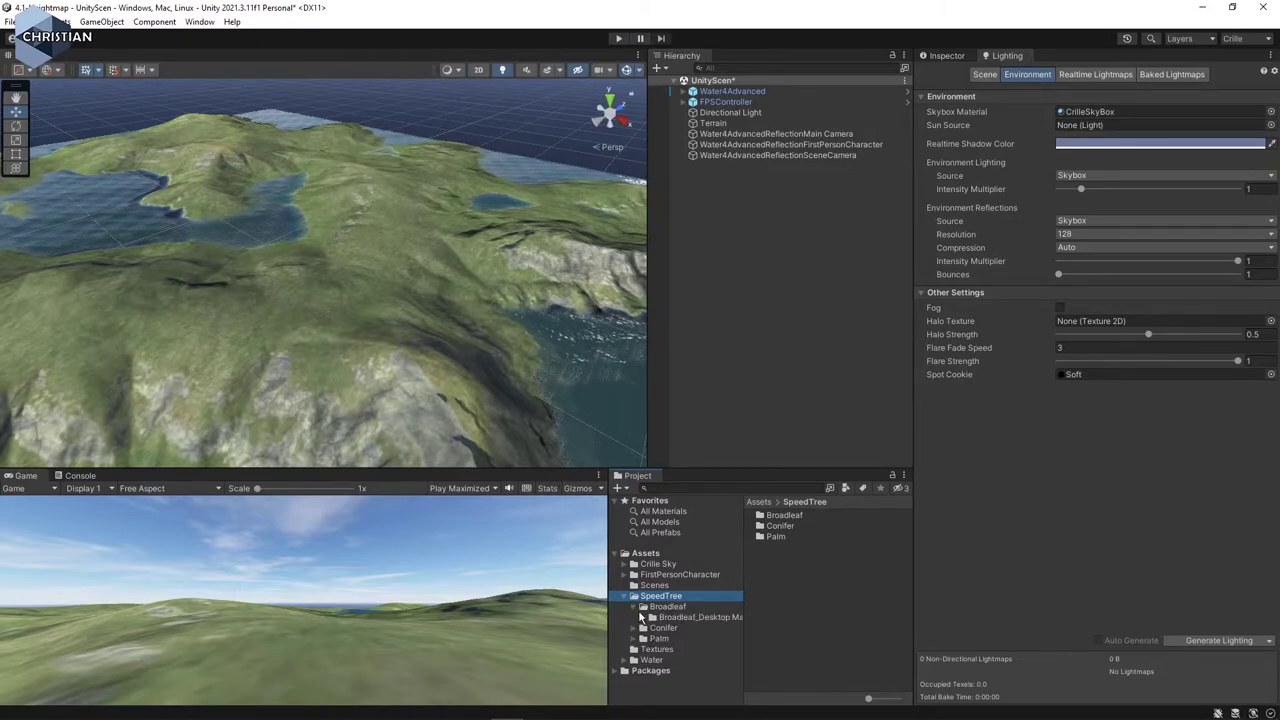
left_click(634, 607)
left_click(668, 607)
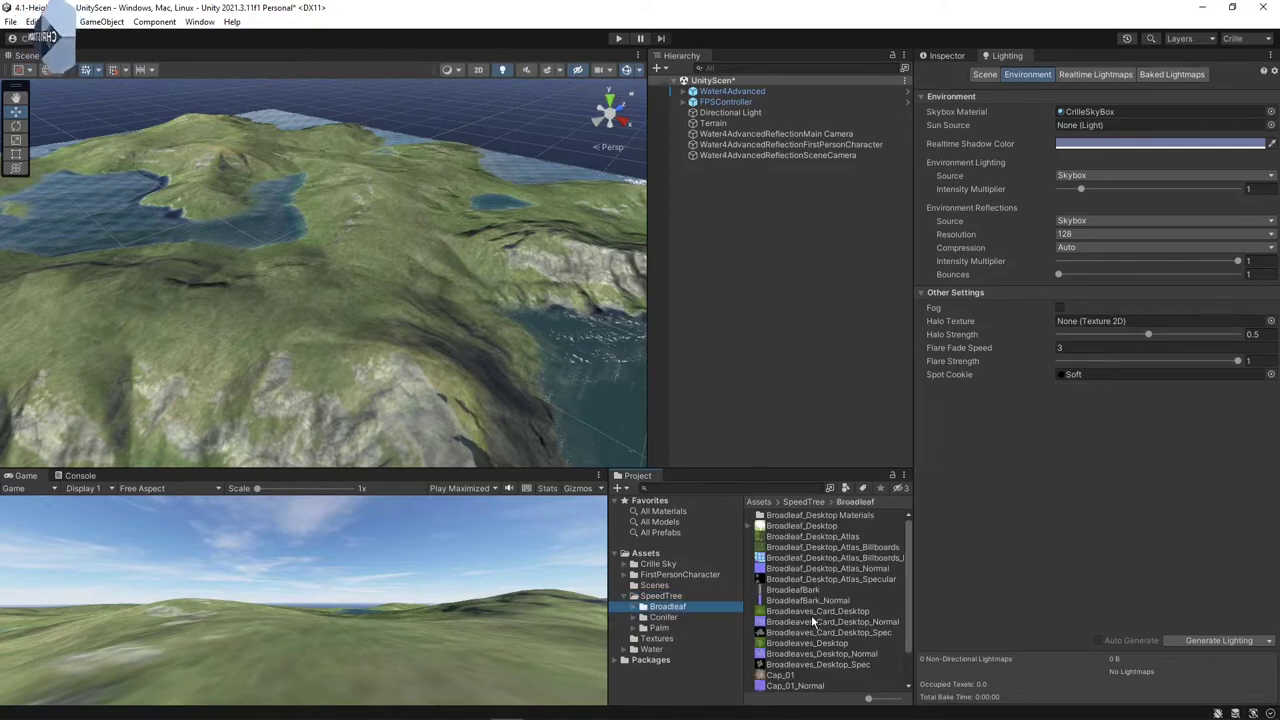
left_click(806, 527)
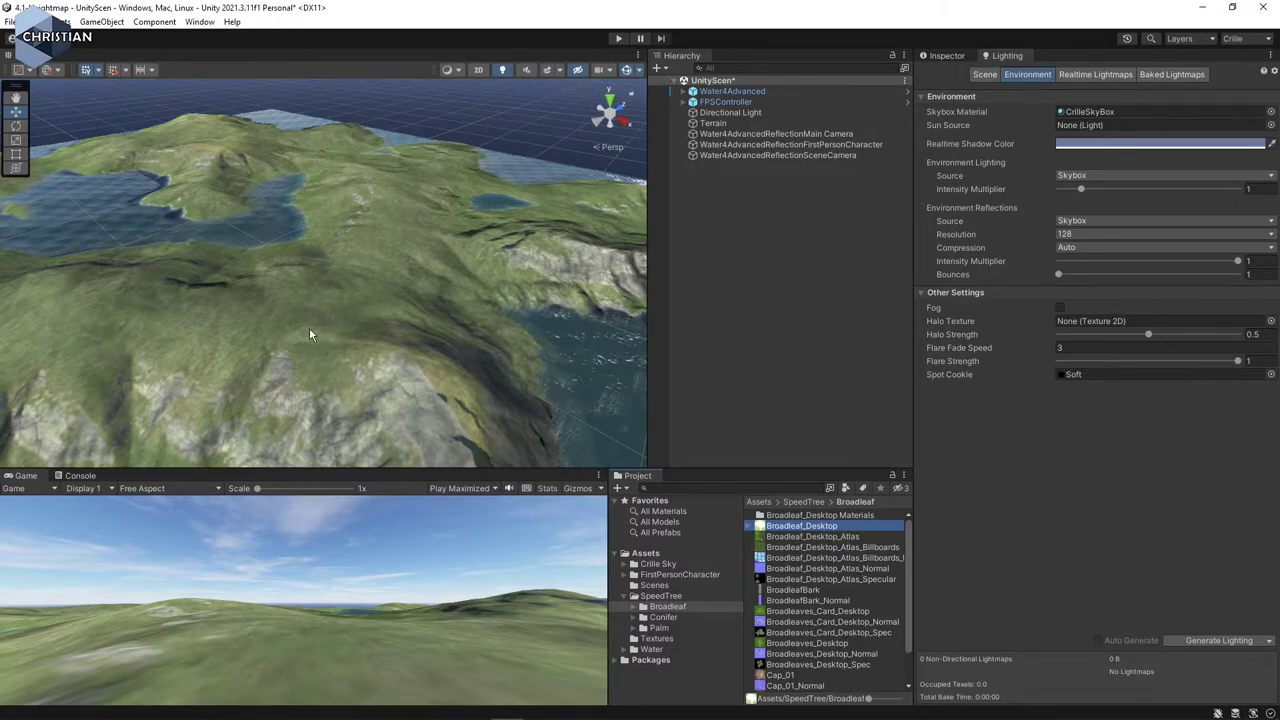
- Survey the whole terrain, locate the FPSController and examine the hillside around it up close
scroll(309, 327, "down", 5)
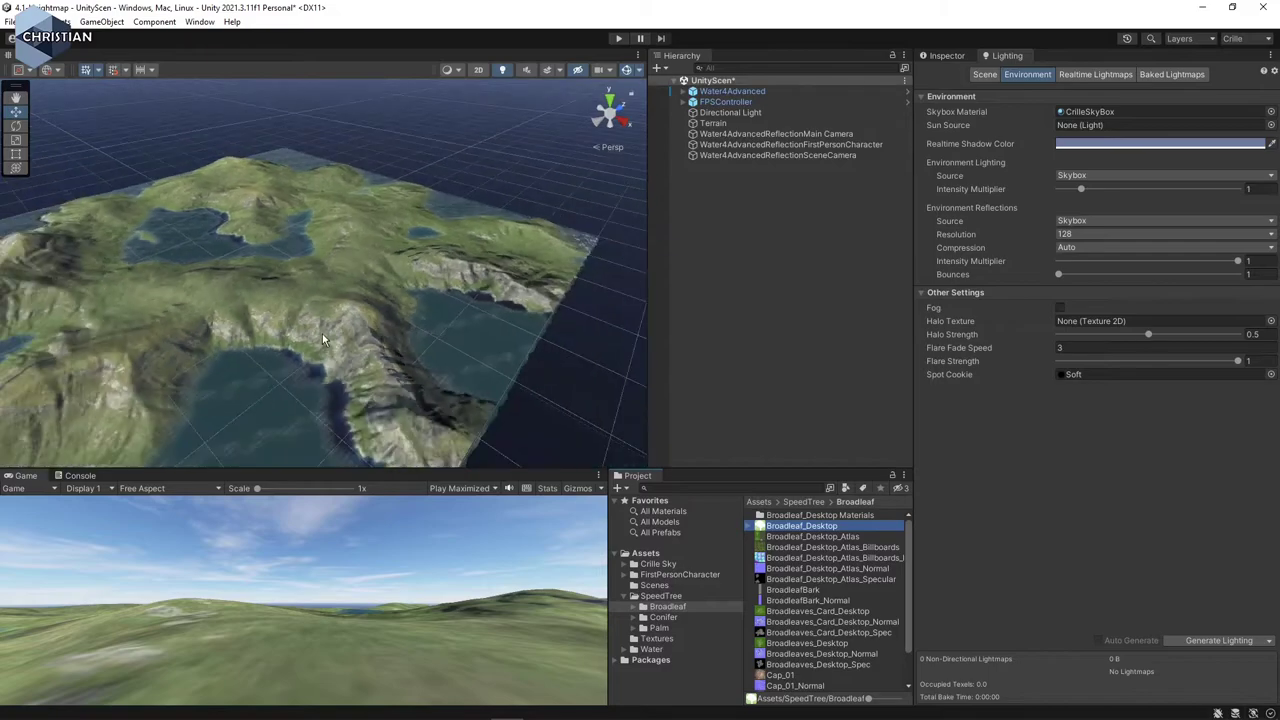
scroll(319, 335, "down", 3)
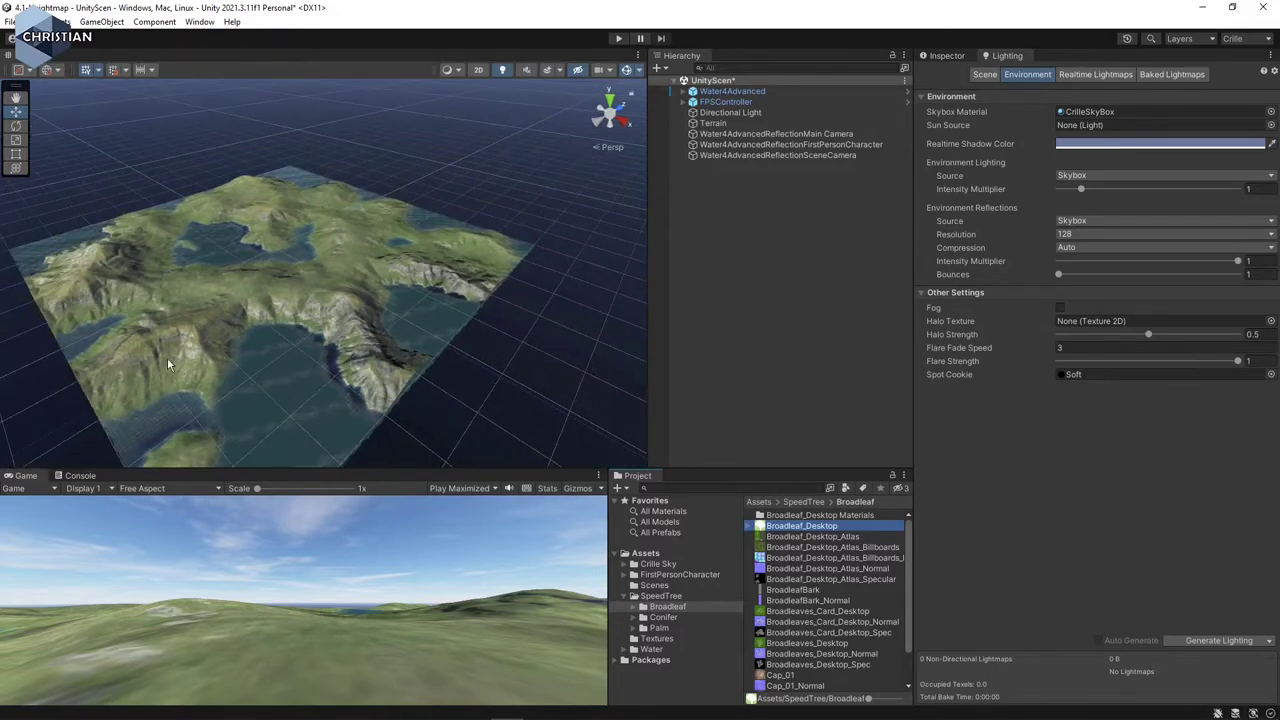
right_click_drag(167, 357, 283, 355)
middle_click_drag(145, 338, 449, 326)
left_click_drag(449, 326, 448, 400, "alt")
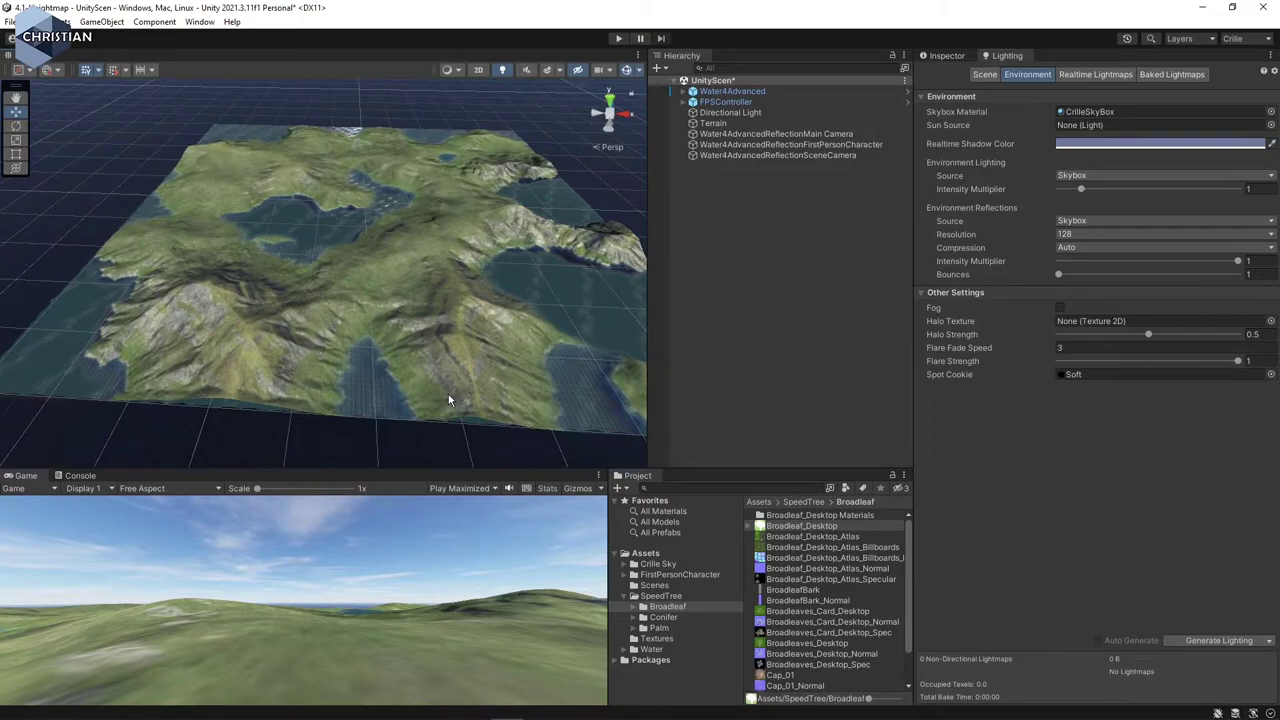
left_click(724, 102)
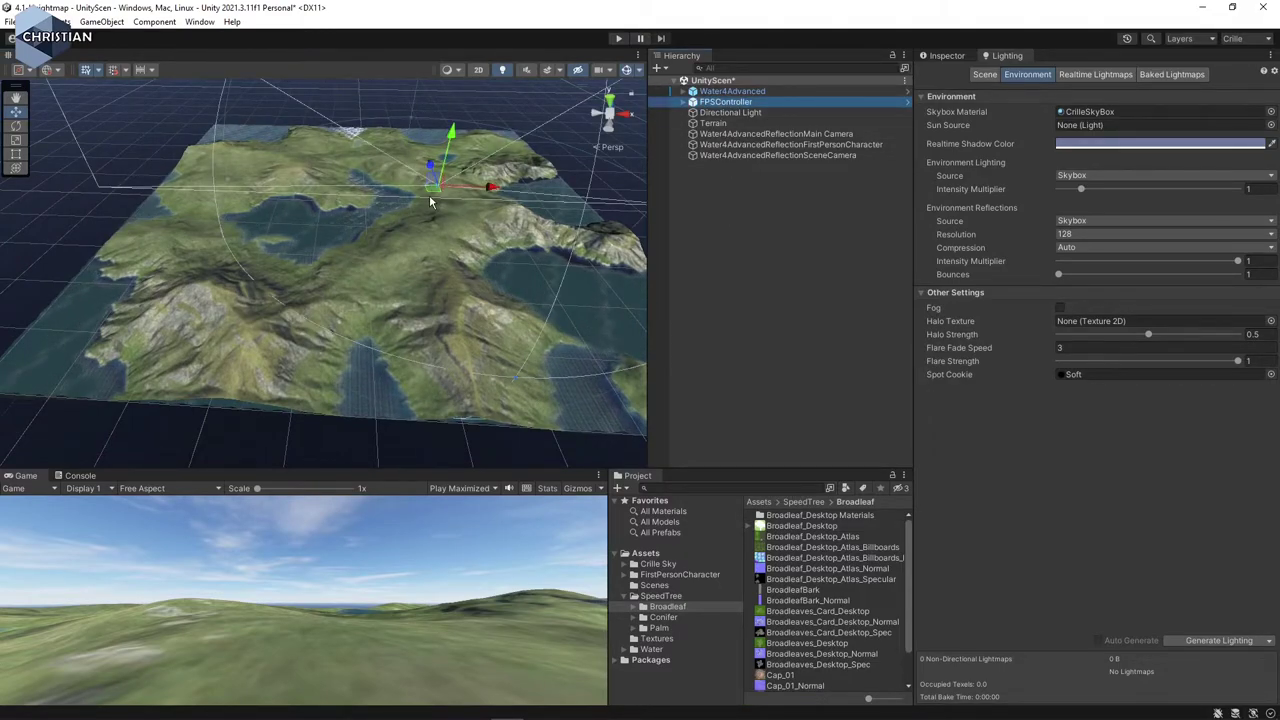
left_click_drag(435, 190, 433, 377, "alt")
scroll(434, 376, "up", 3)
middle_click_drag(448, 455, 359, 348)
scroll(380, 342, "up", 10)
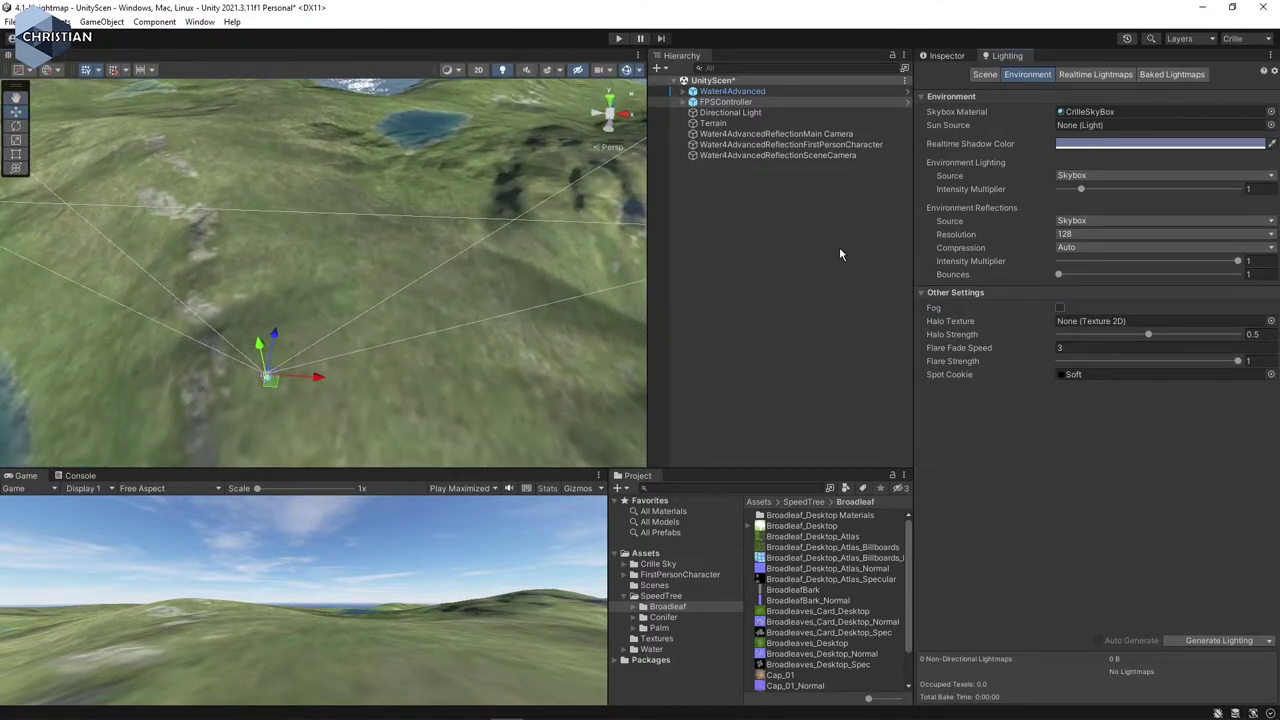
- Activate Paint Trees on the Terrain and add Broadleaf_Desktop as its first tree type
left_click(721, 122)
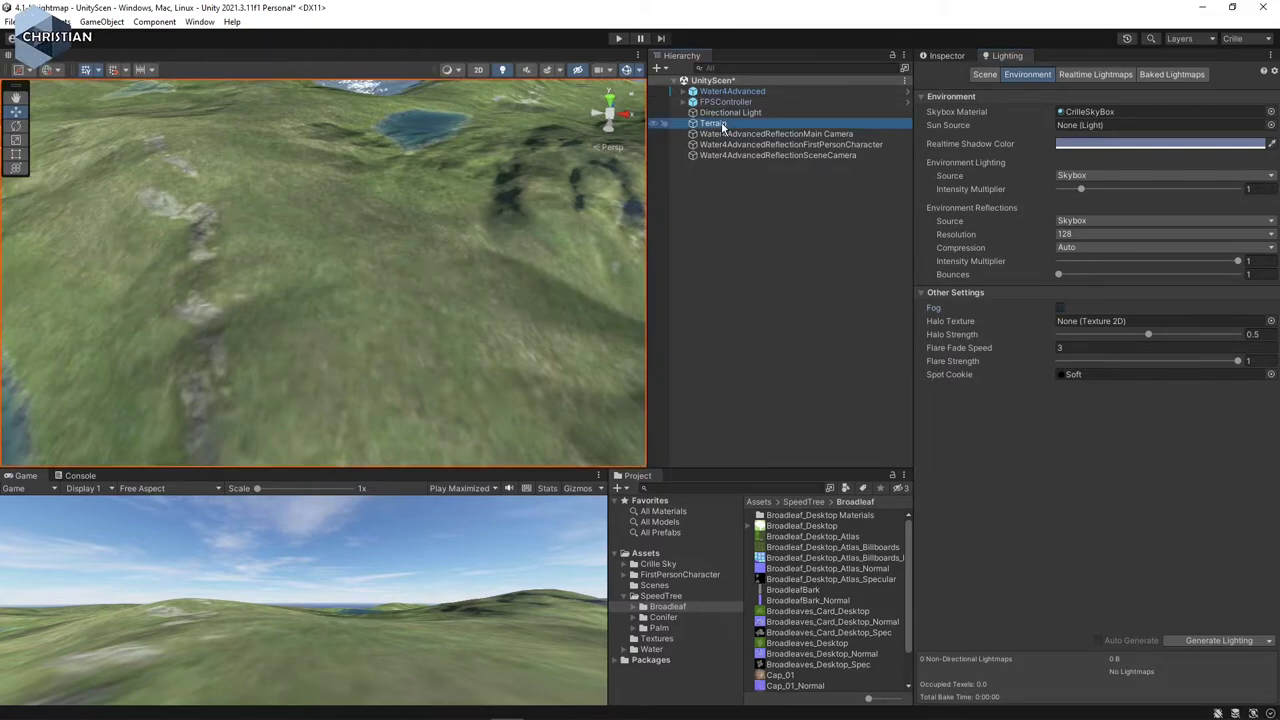
left_click(945, 57)
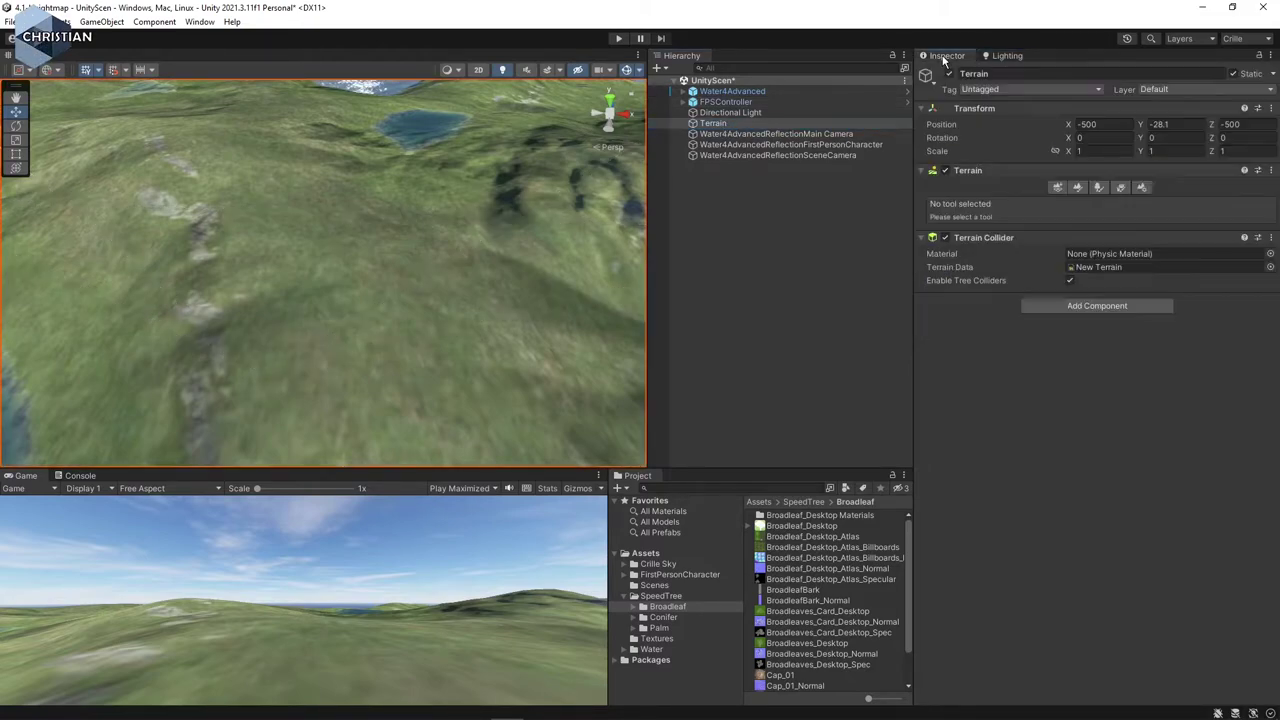
left_click(1099, 187)
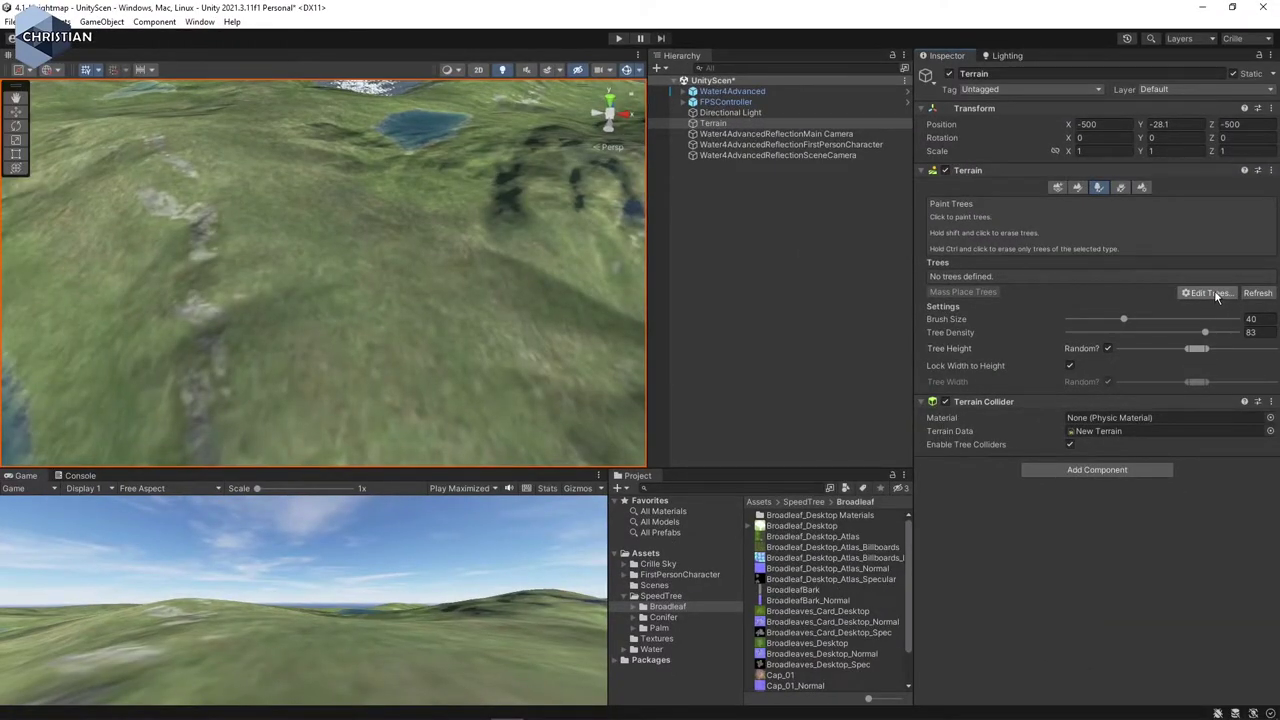
left_click(1210, 293)
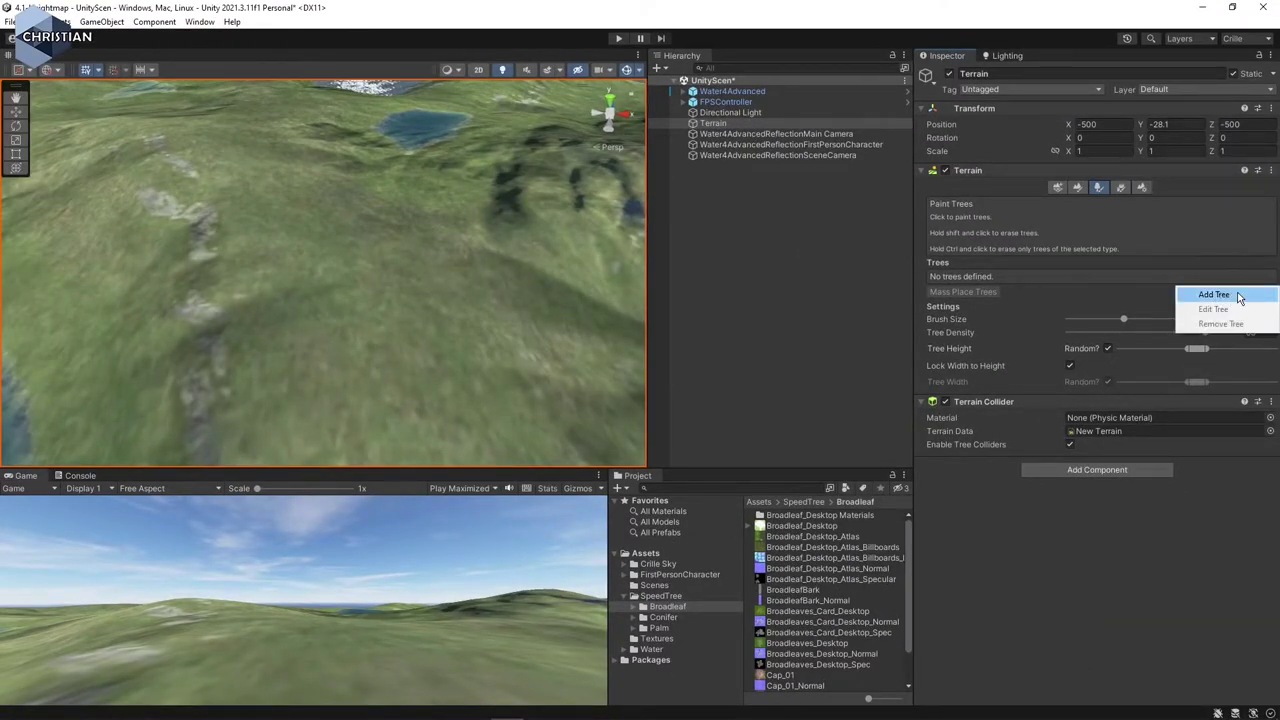
left_click(1241, 299)
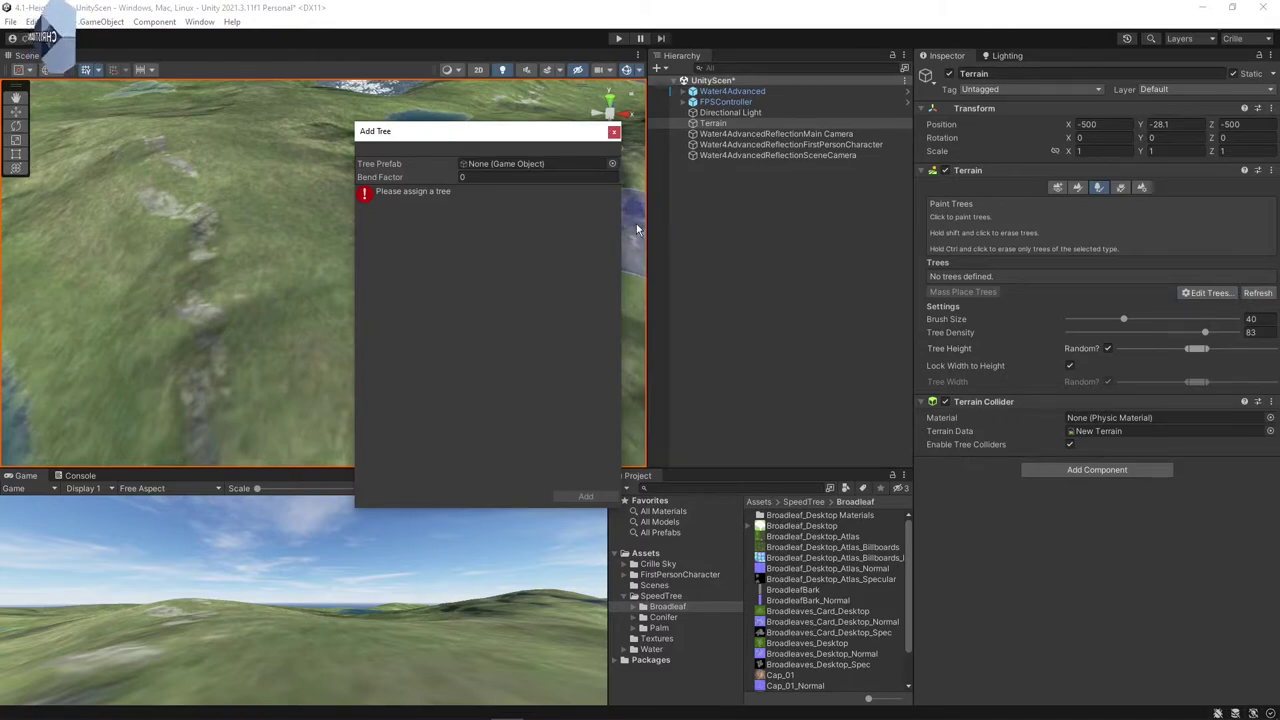
left_click_drag(790, 533, 487, 166)
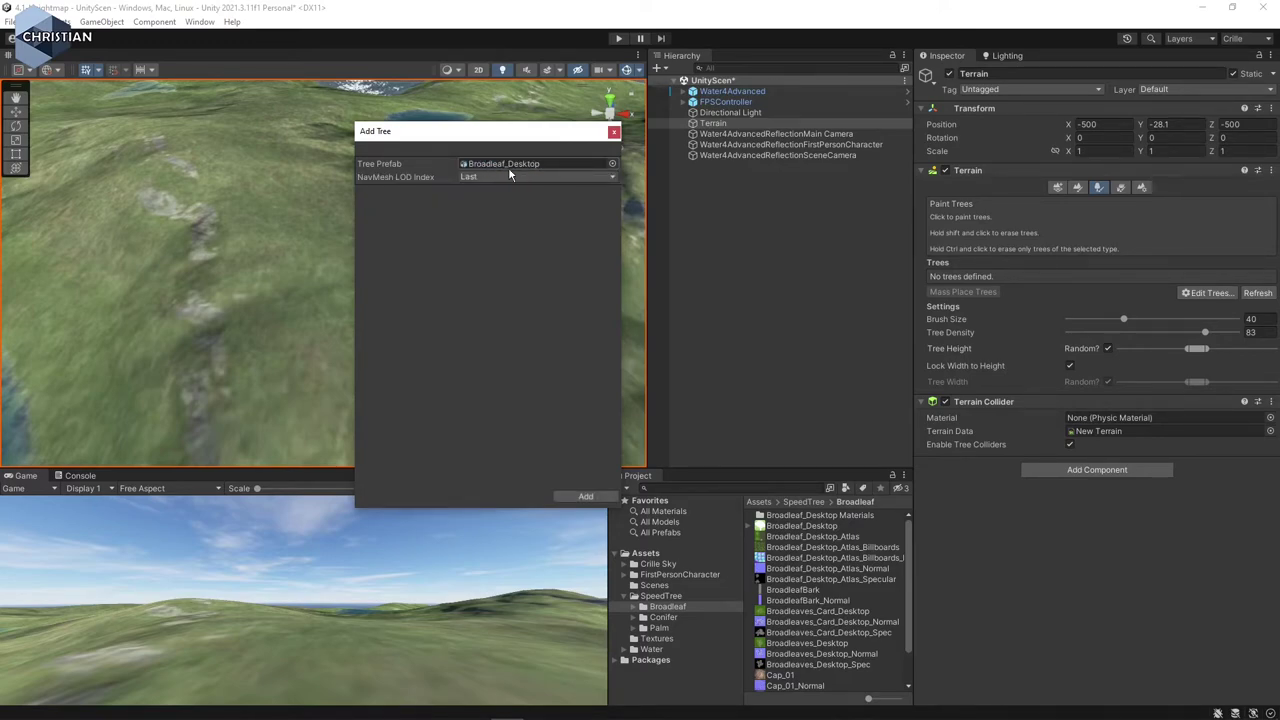
left_click(588, 497)
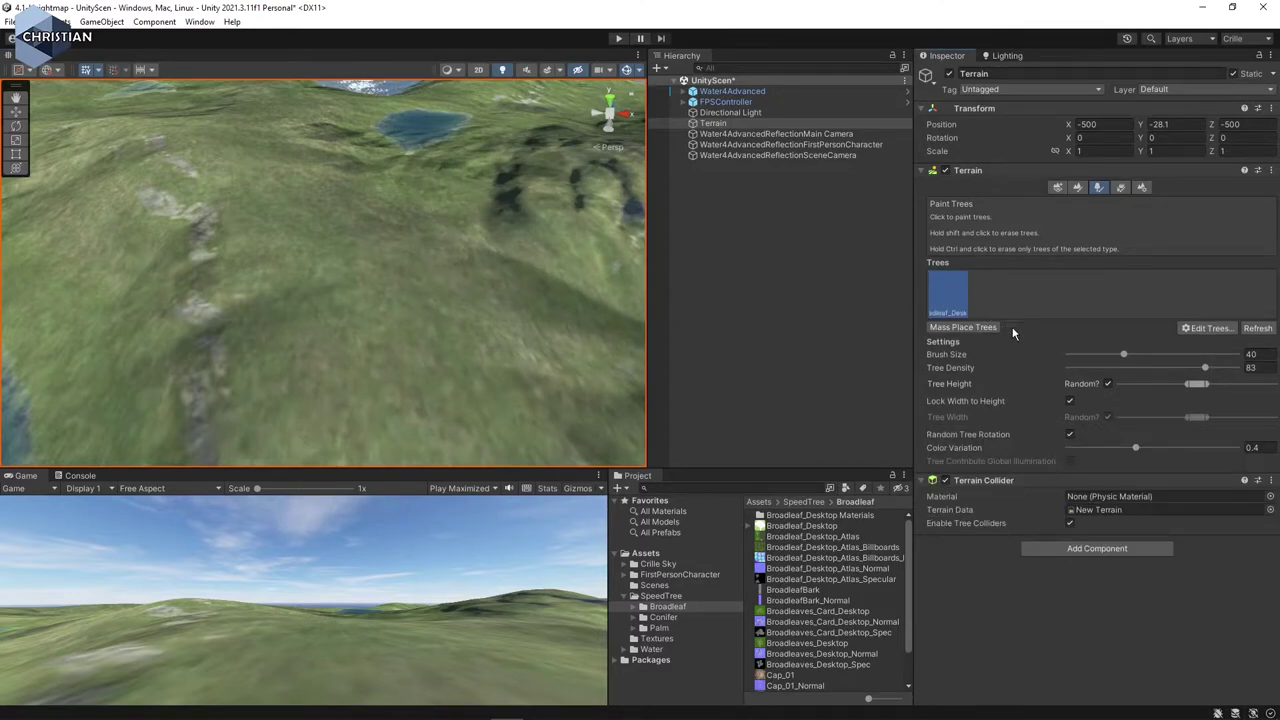
- Add Conifer_Desktop from the SpeedTree Conifer folder to the terrain's tree types
left_click(1216, 328)
left_click(1220, 331)
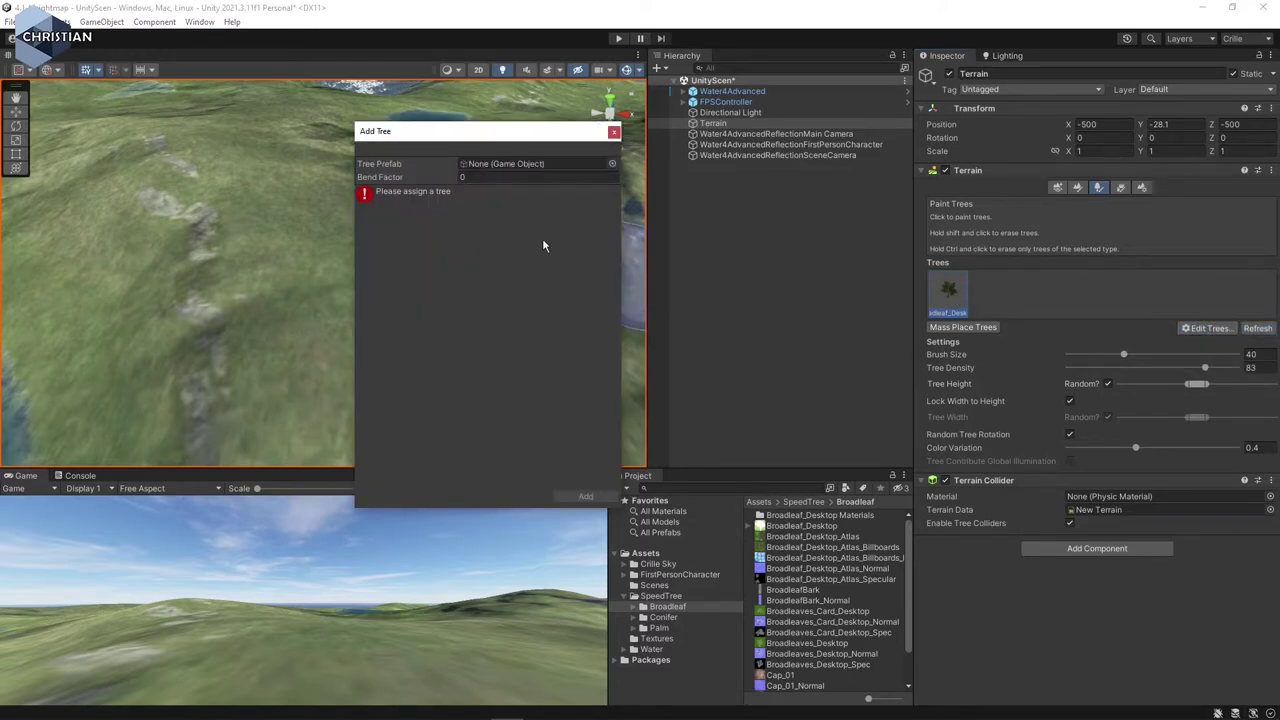
left_click(664, 618)
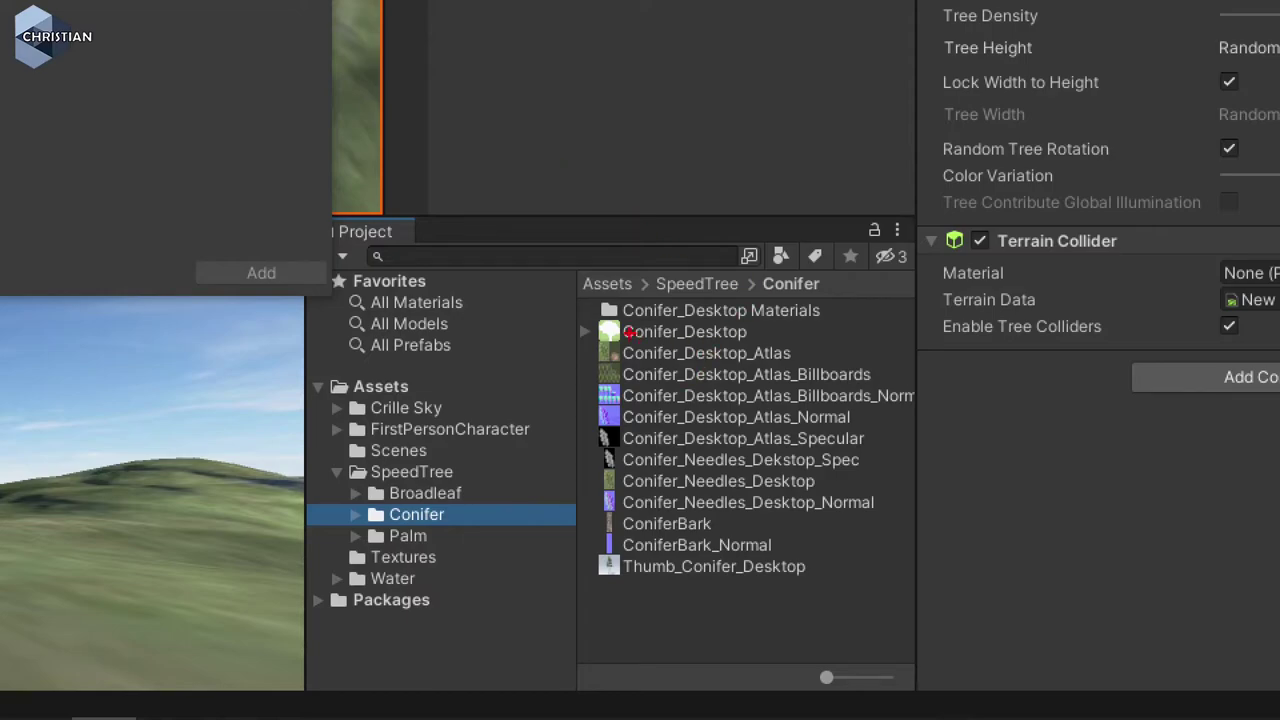
left_click_drag(612, 334, 752, 337)
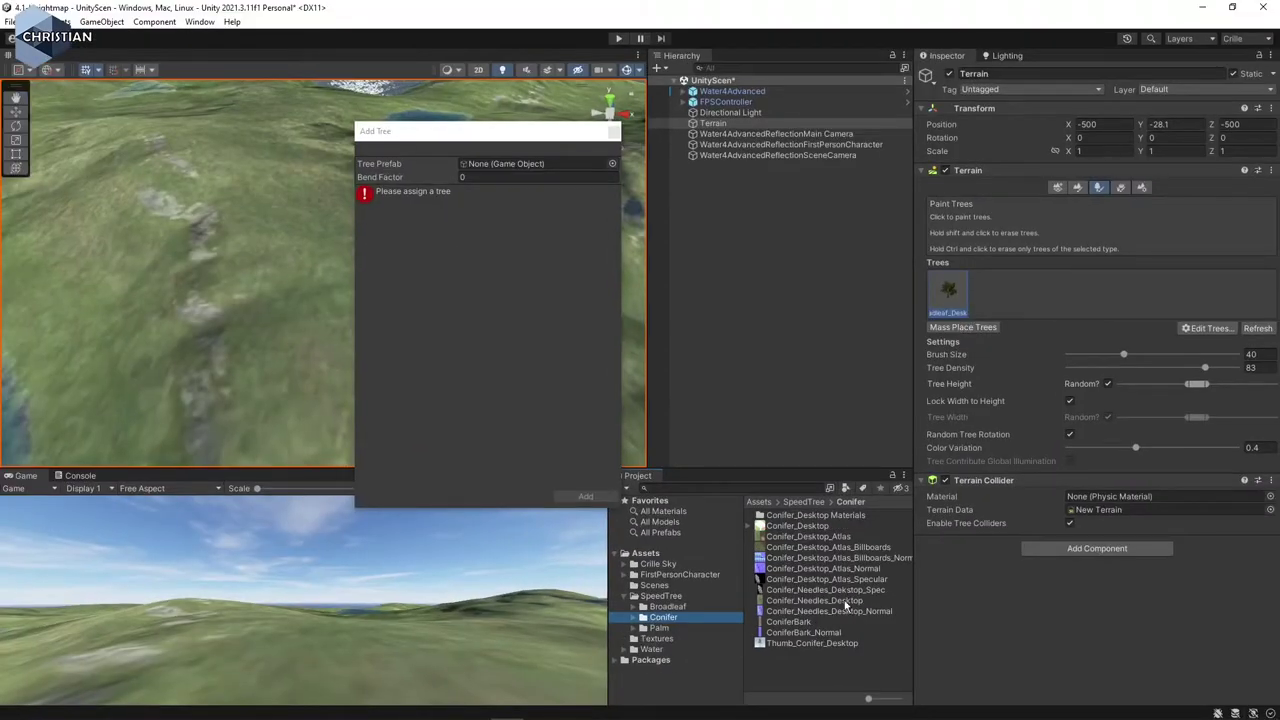
left_click_drag(816, 522, 505, 166)
left_click(580, 496)
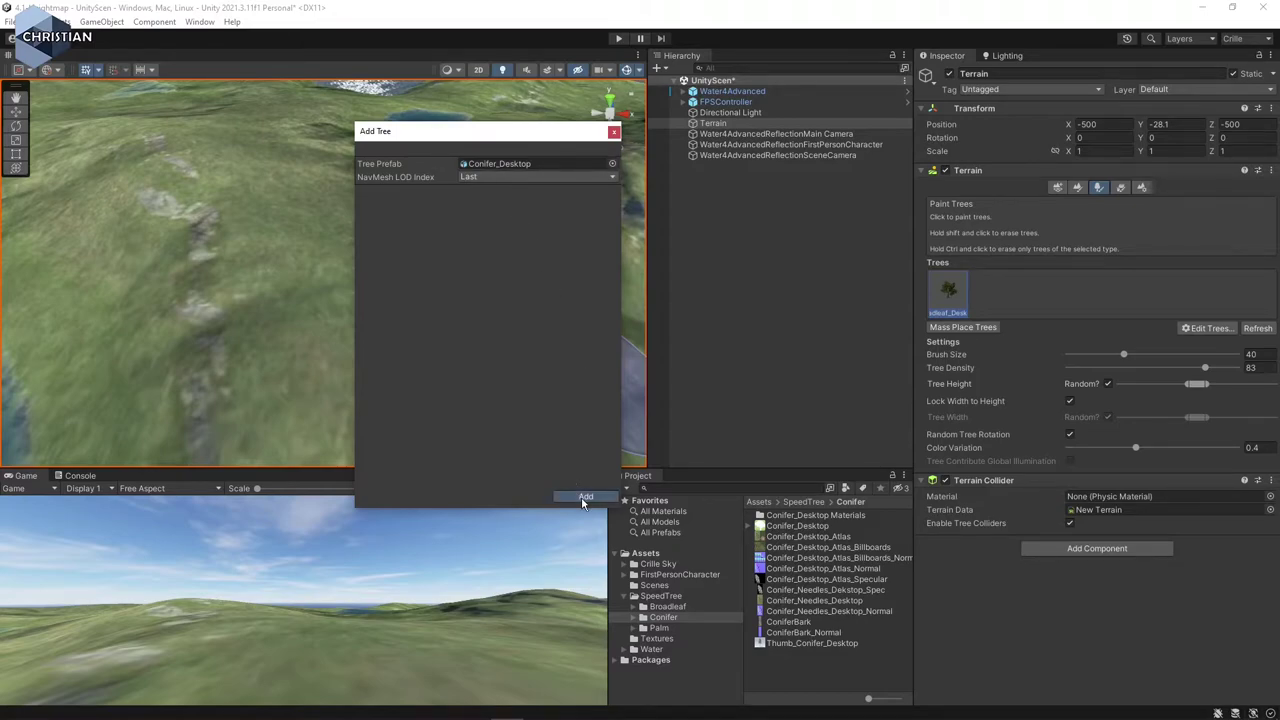
- Add Palm_Desktop from the SpeedTree Palm folder to the terrain's tree types
left_click(1217, 331)
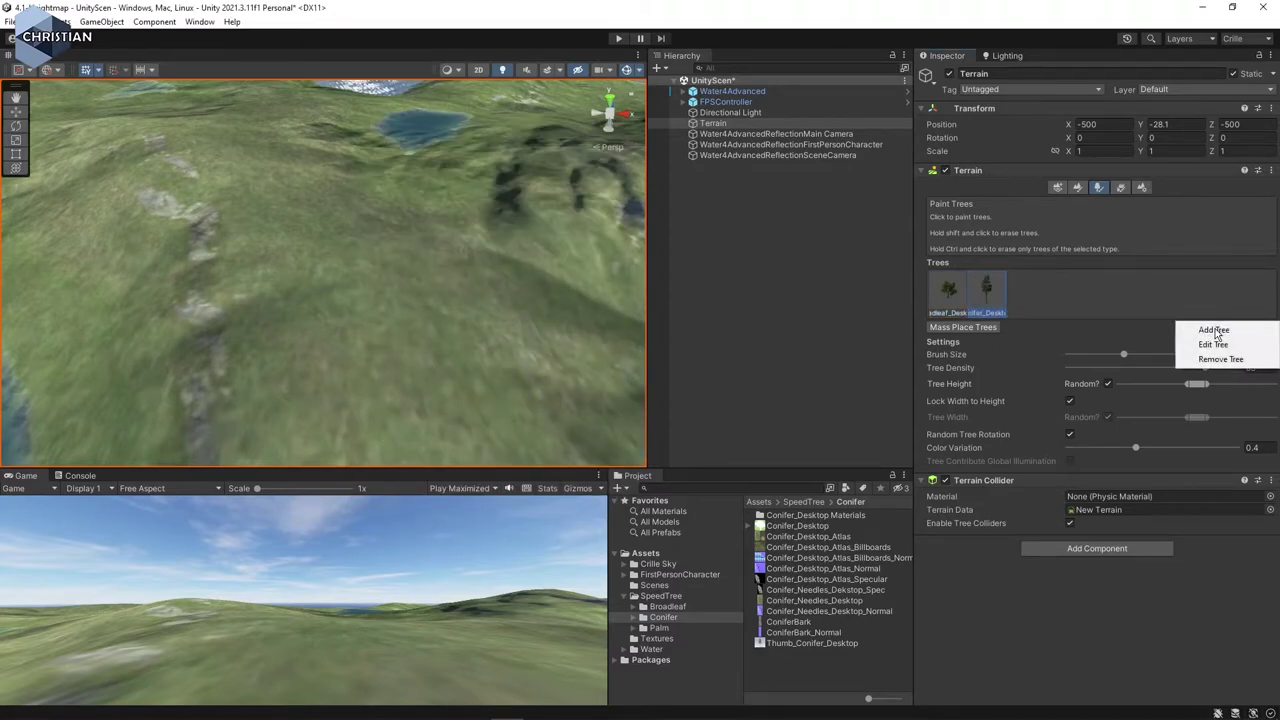
left_click(1222, 343)
left_click(659, 628)
left_click_drag(805, 526, 500, 165)
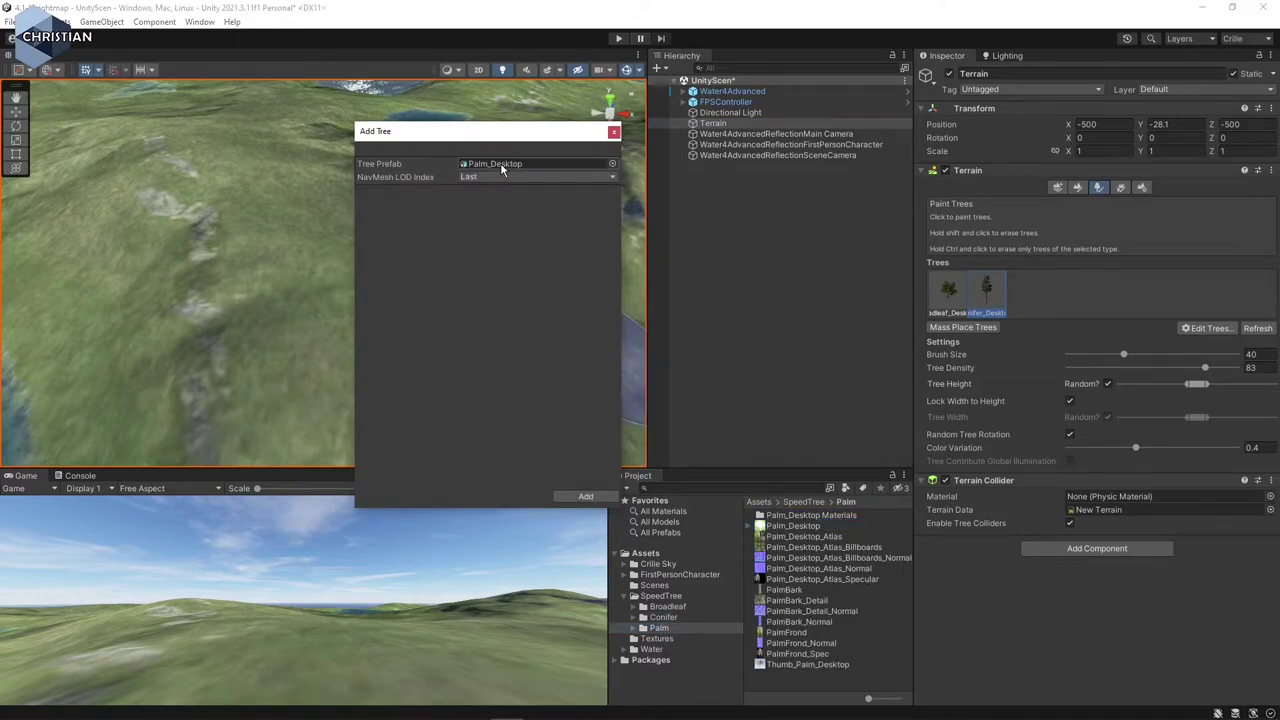
left_click(585, 496)
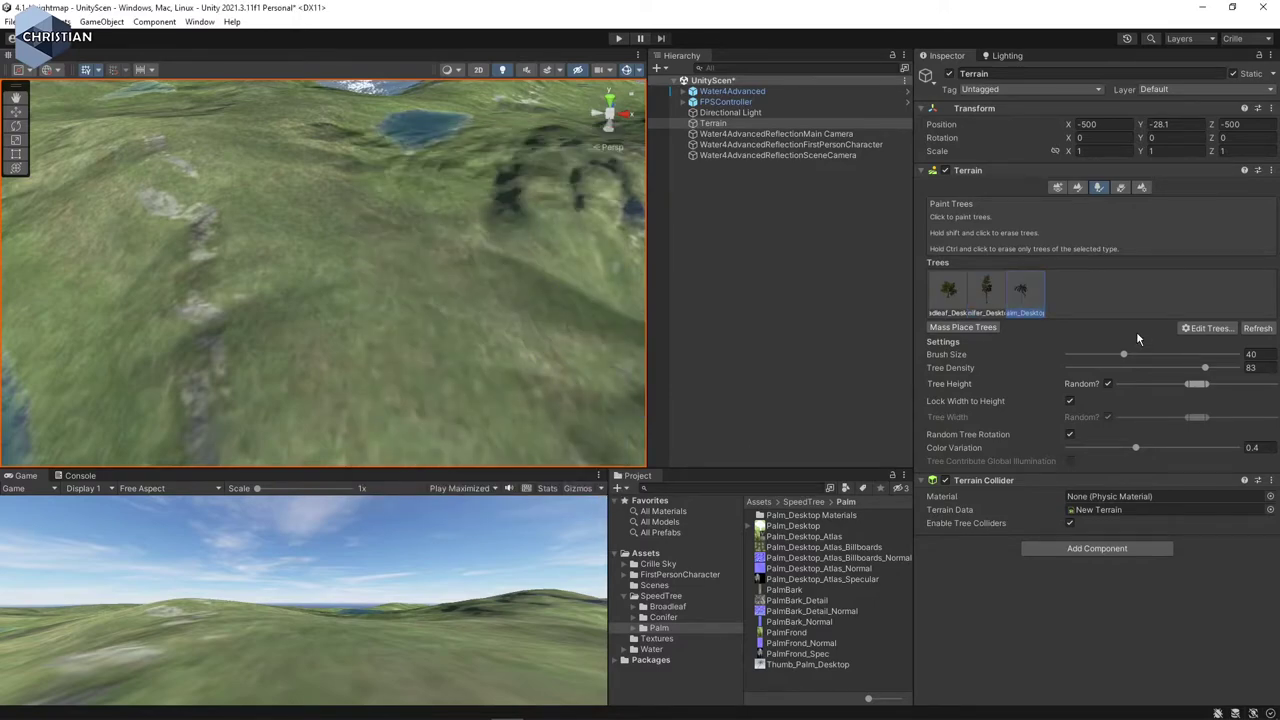
- Choose the broadleaf tree for painting, try a dense cluster on the hillside and undo the placement
left_click(955, 293)
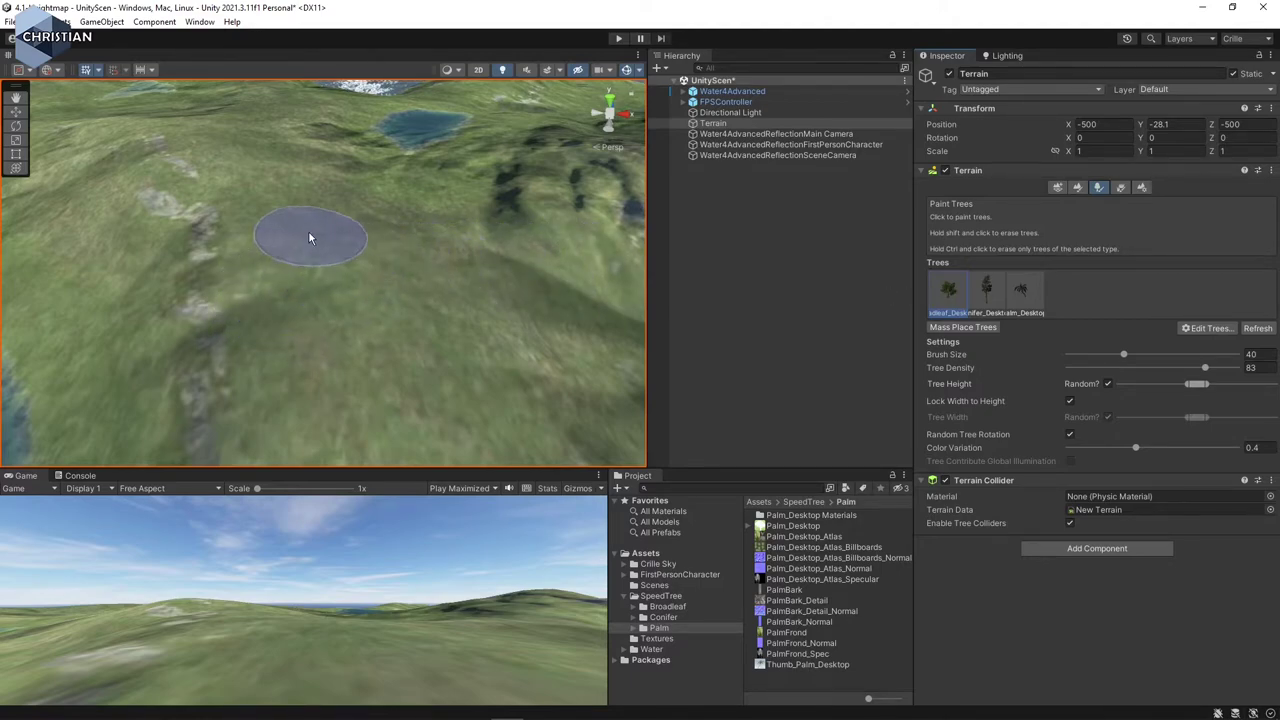
left_click(395, 243)
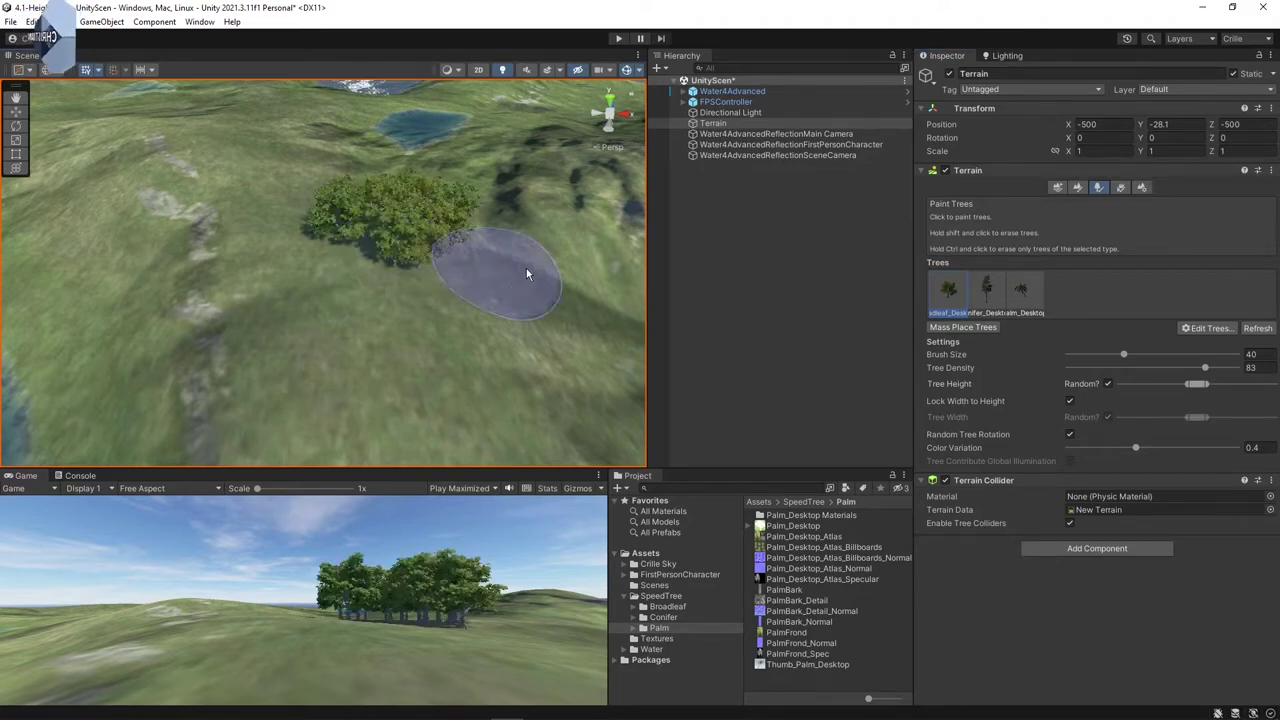
key("ctrl+z")
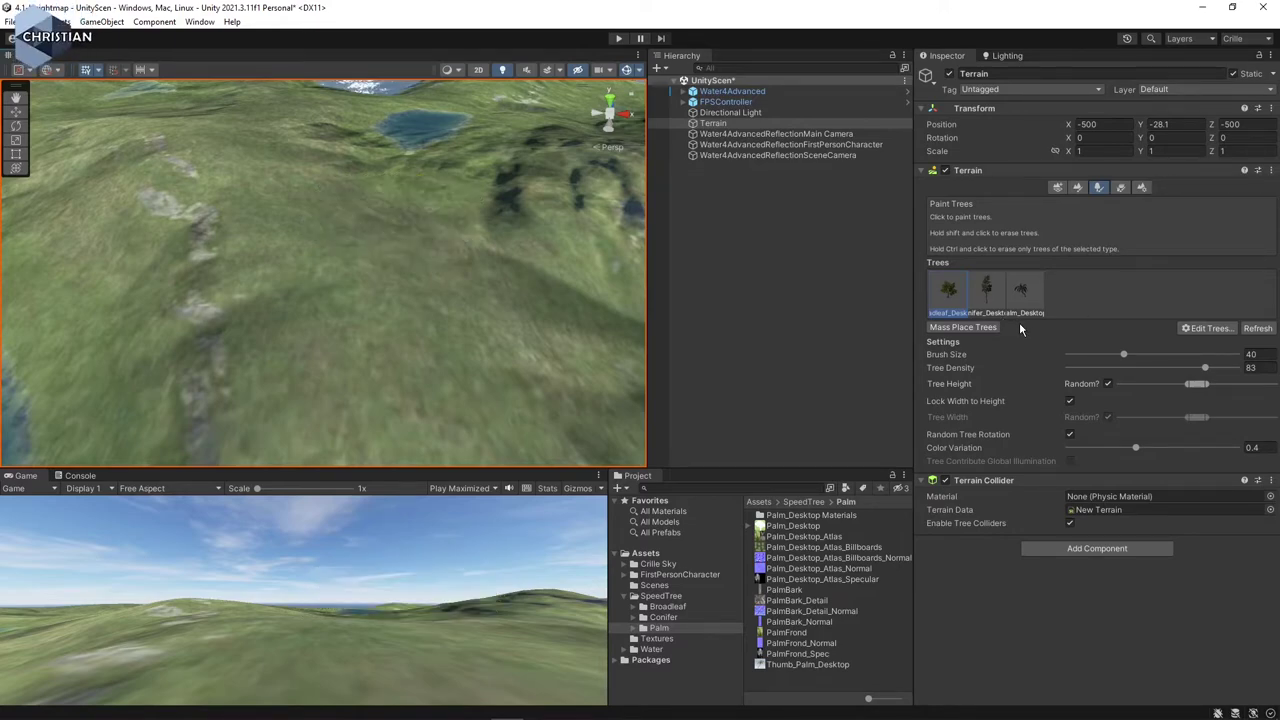
- Lower the tree density to 11 and paint a single broadleaf tree on the hillside
left_click_drag(1120, 370, 1071, 368)
left_click(358, 218)
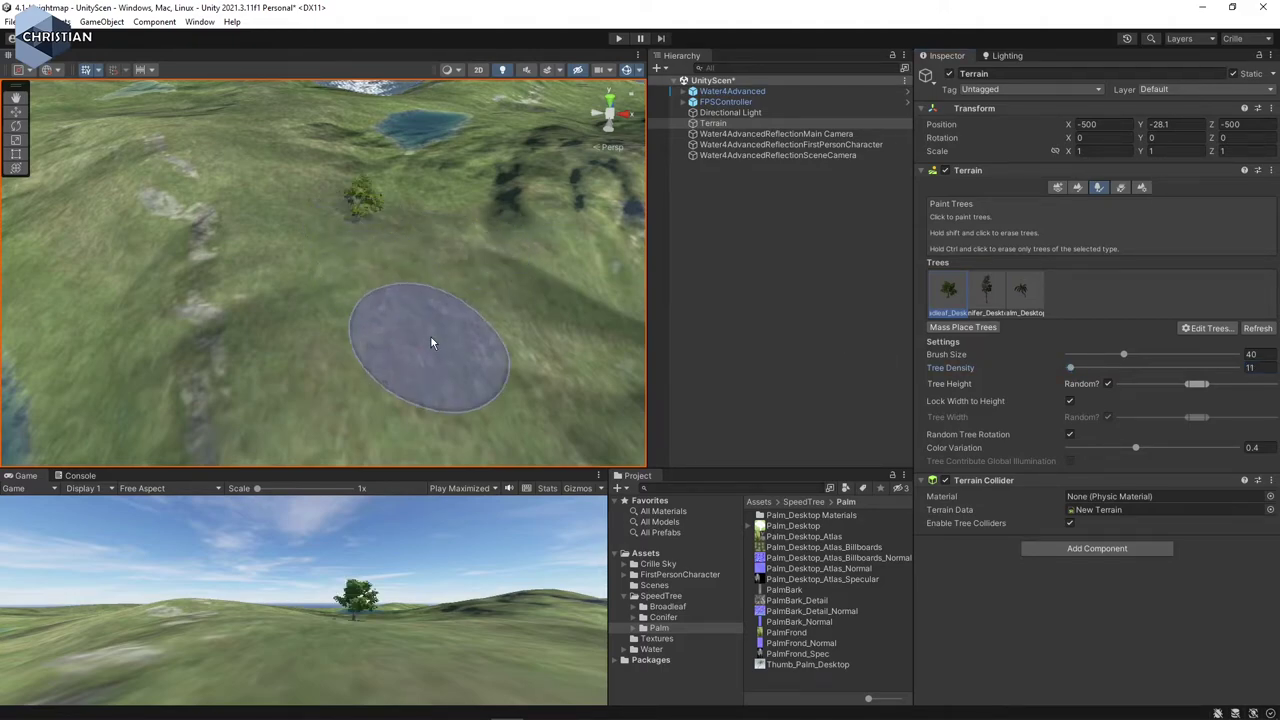
- Paint broadleaf trees on the hillside at the maximum tree height, and another group with a lower, widened random height range
scroll(358, 256, "up", 6)
scroll(360, 260, "down", 8)
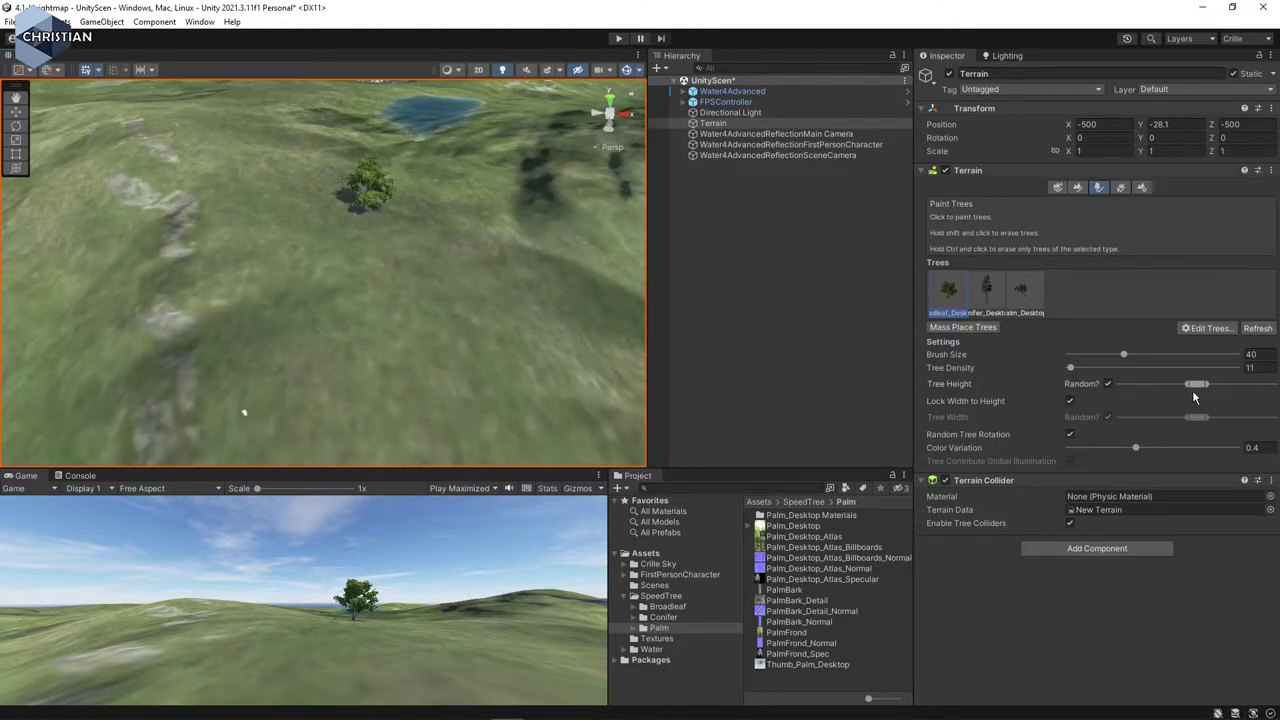
mouse_move(1199, 385)
left_mouse_down()
mouse_move(1137, 385)
mouse_move(1266, 384)
left_mouse_up()
left_click(458, 260)
left_click(538, 316)
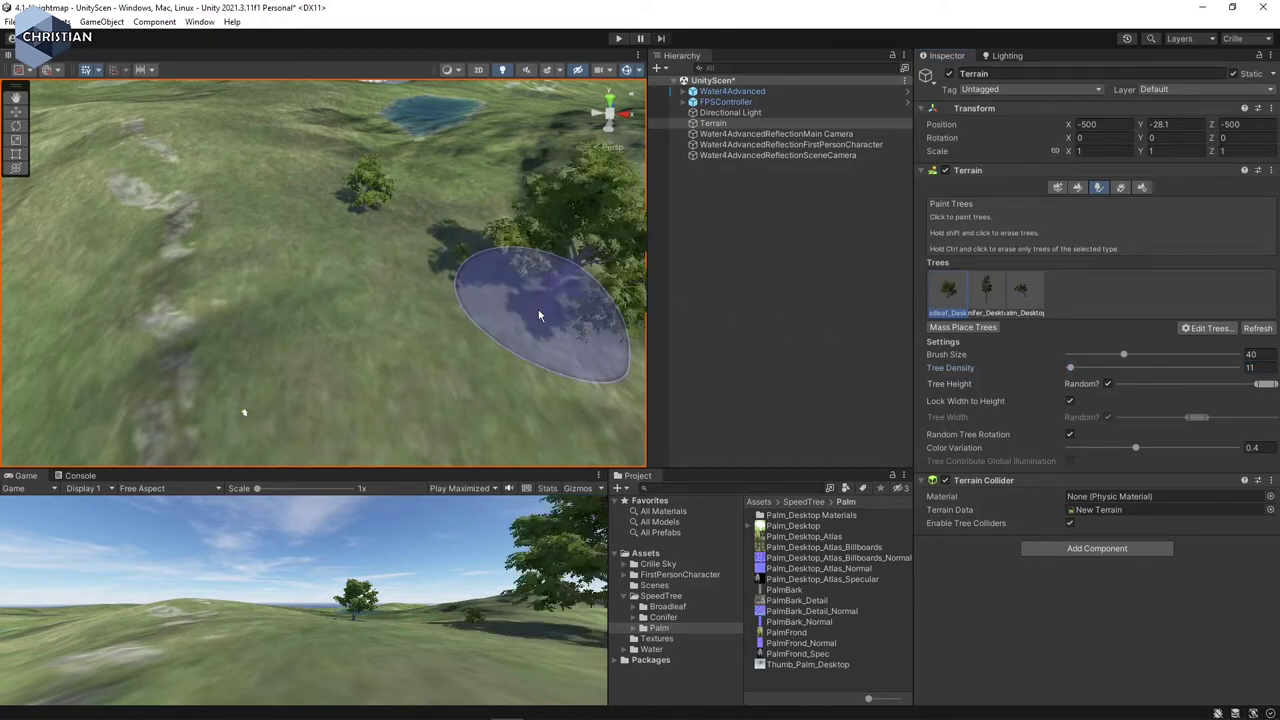
left_click_drag(1266, 386, 1194, 384)
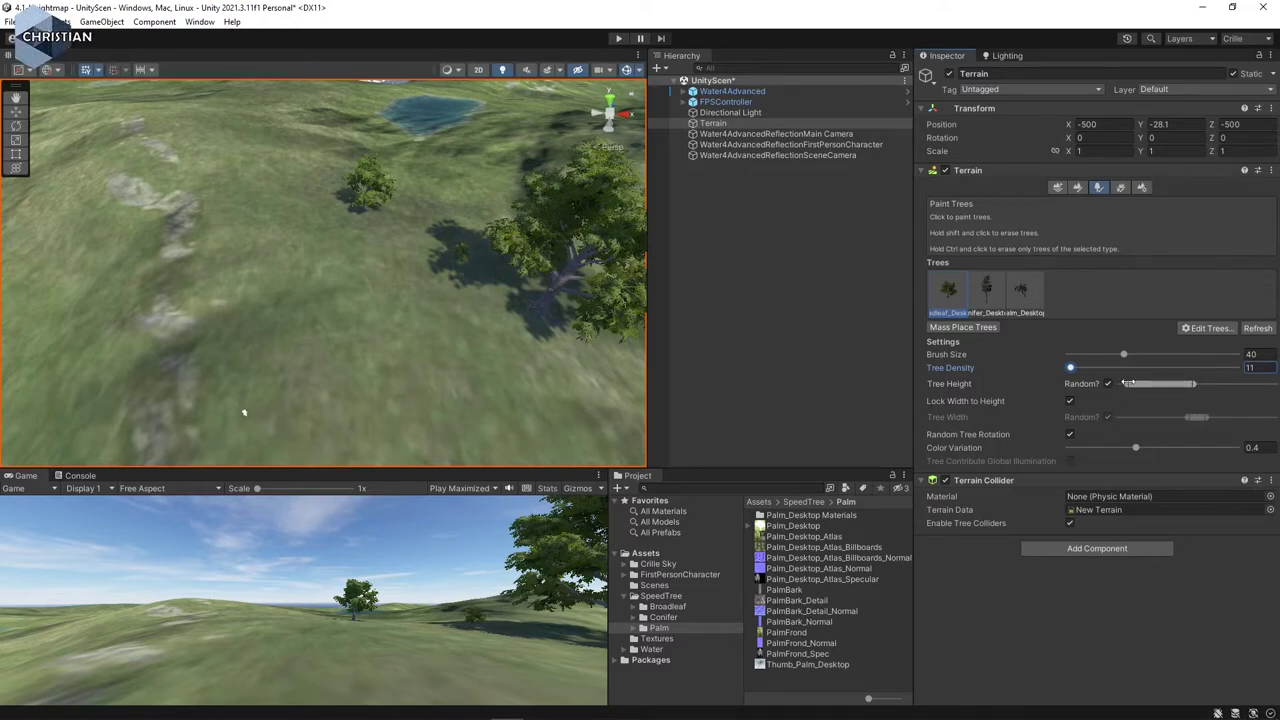
mouse_move(304, 300)
left_mouse_down()
mouse_move(310, 263)
mouse_move(437, 371)
left_mouse_up()
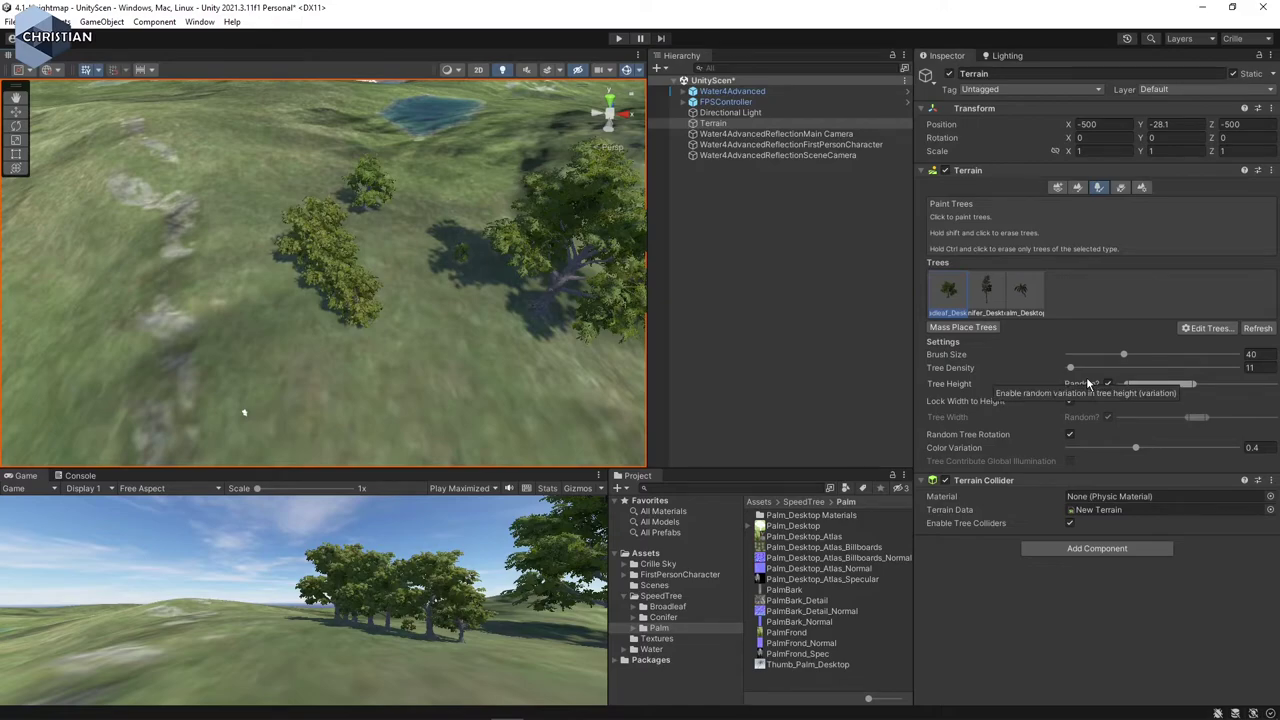
- Paint conifers on the slope behind the broadleaf group and palms beside the single broadleaf tree
left_click(997, 293)
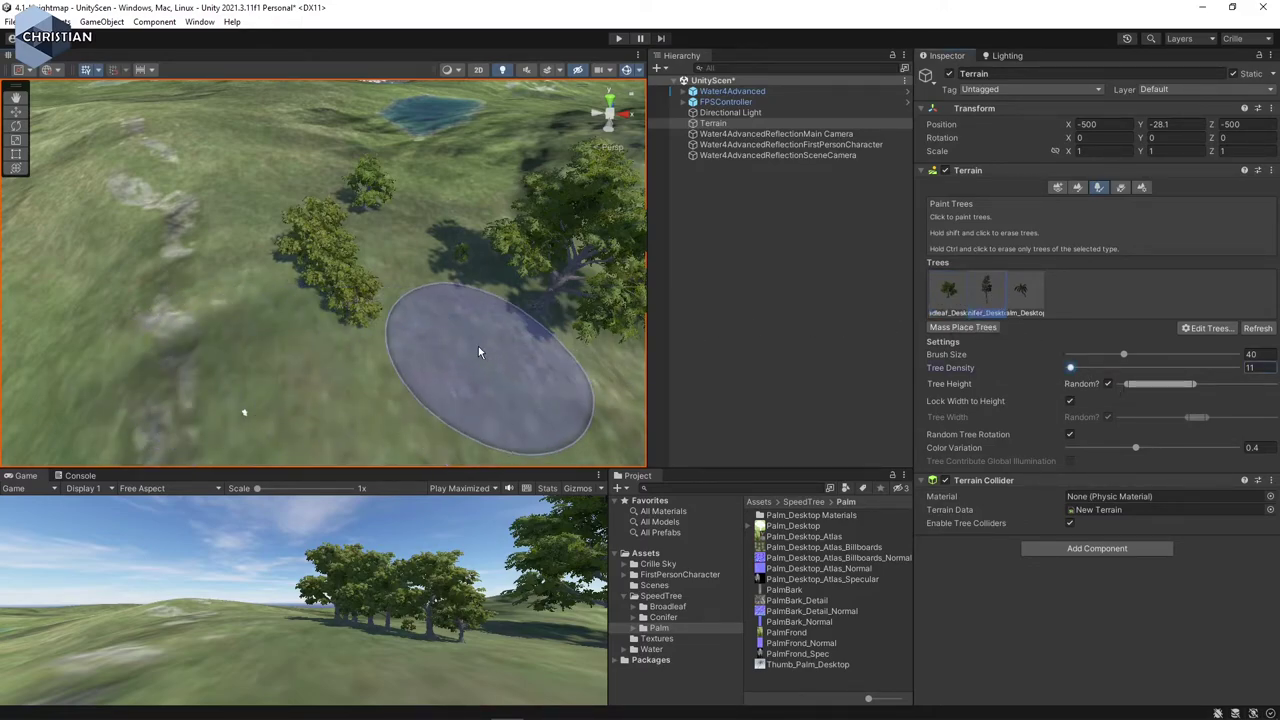
left_click(251, 167)
scroll(272, 227, "up", 3)
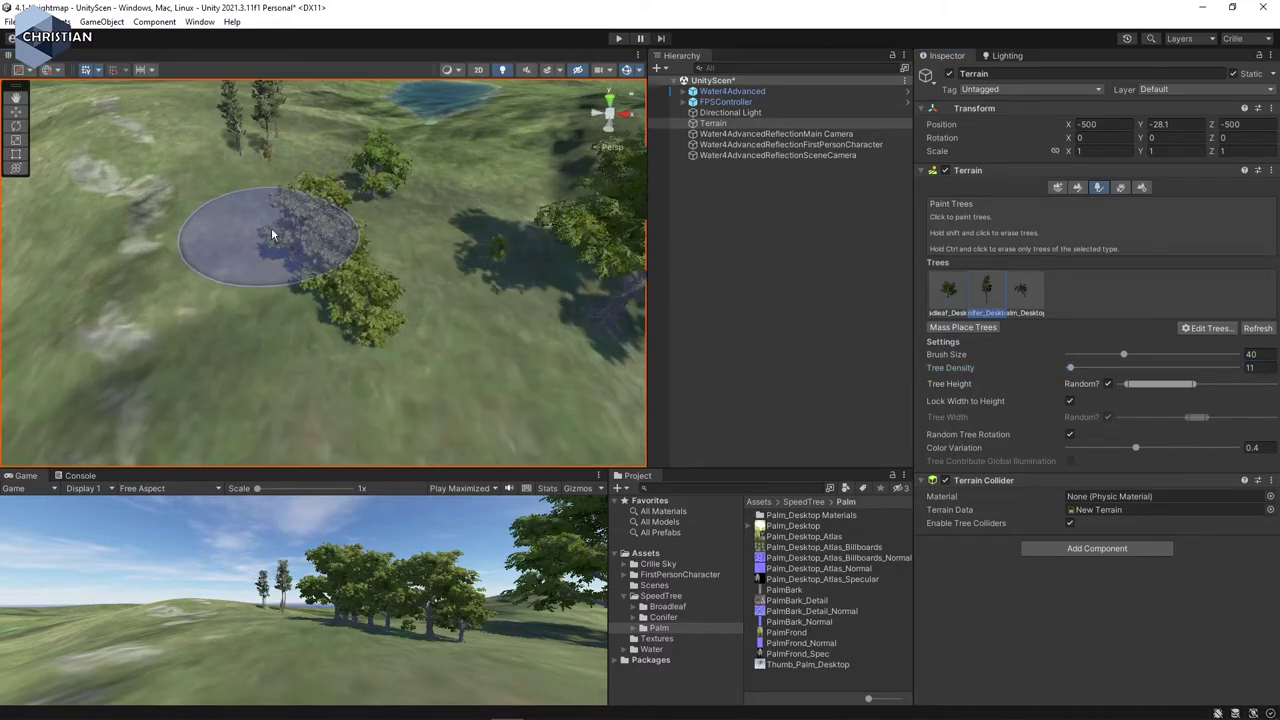
scroll(271, 227, "up", 2)
middle_click_drag(266, 233, 304, 362)
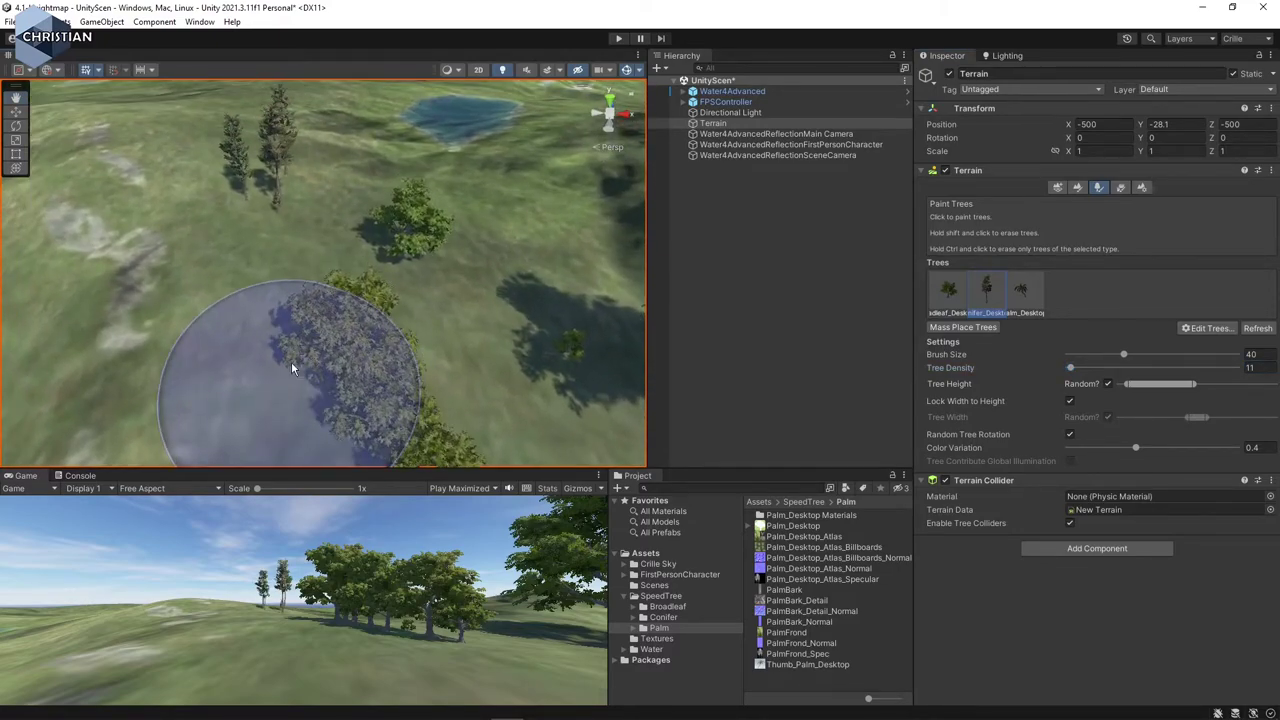
mouse_move(492, 228)
left_mouse_down()
mouse_move(556, 242)
mouse_move(523, 248)
left_mouse_up()
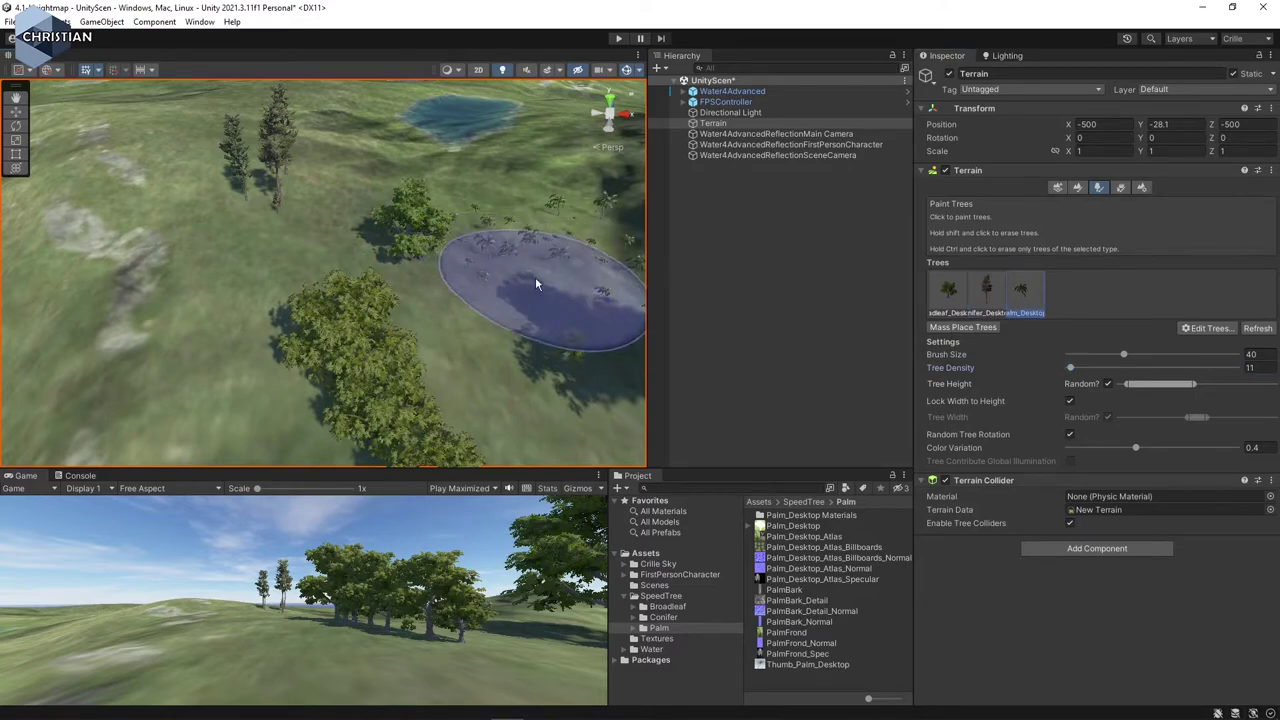
- Enlarge the brush size to 130 and scatter palm trees across the rocky hillside
middle_click_drag(529, 279, 386, 270)
scroll(430, 290, "up", 3)
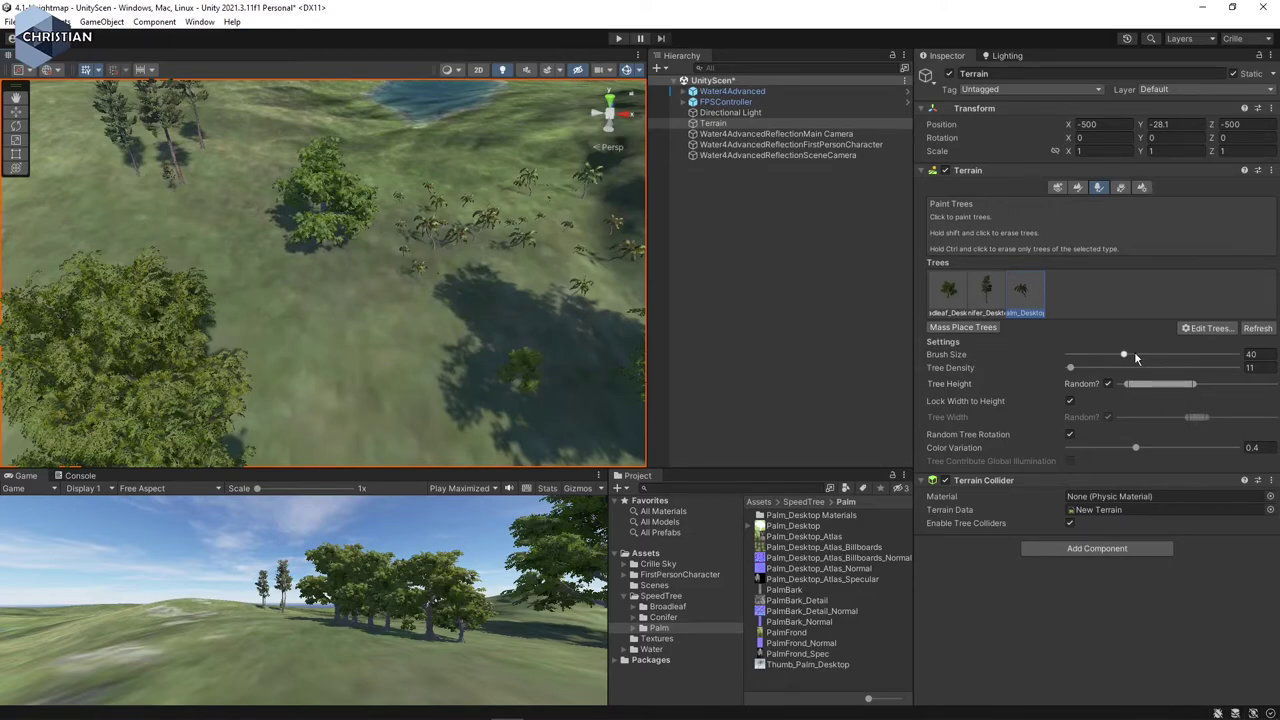
left_click_drag(1124, 356, 1155, 356)
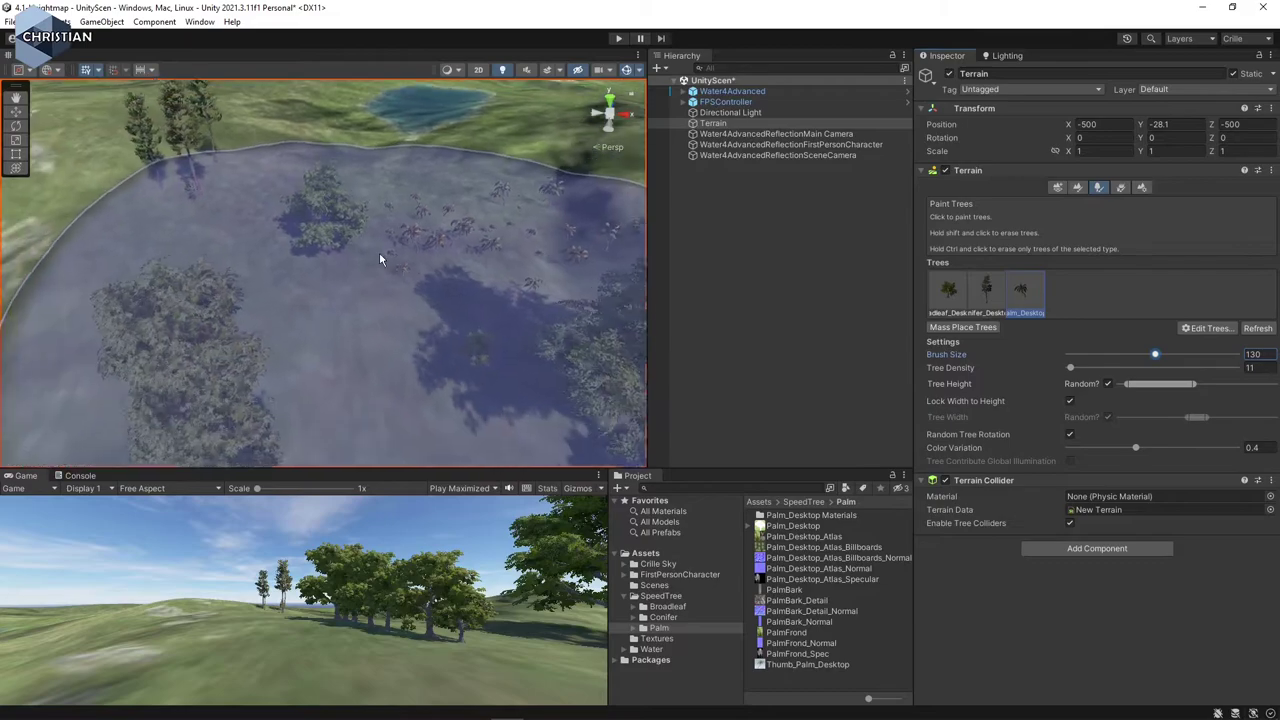
middle_click_drag(133, 271, 290, 258)
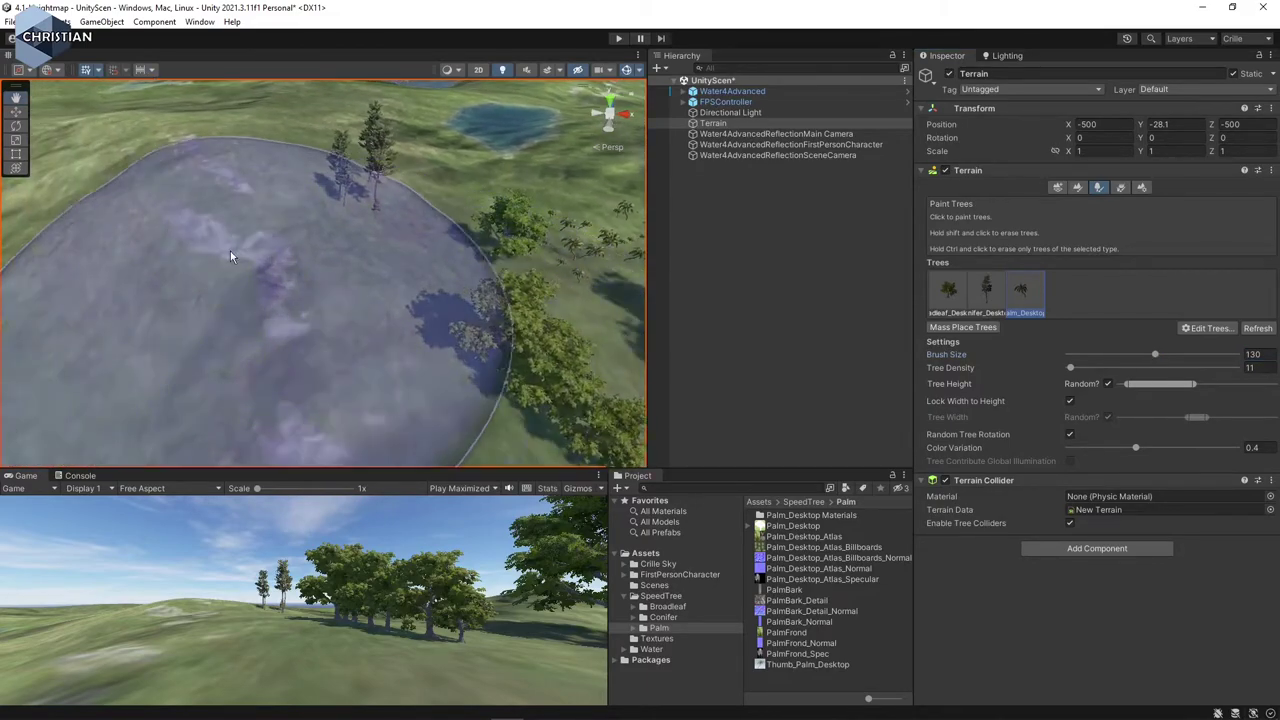
left_click(188, 248)
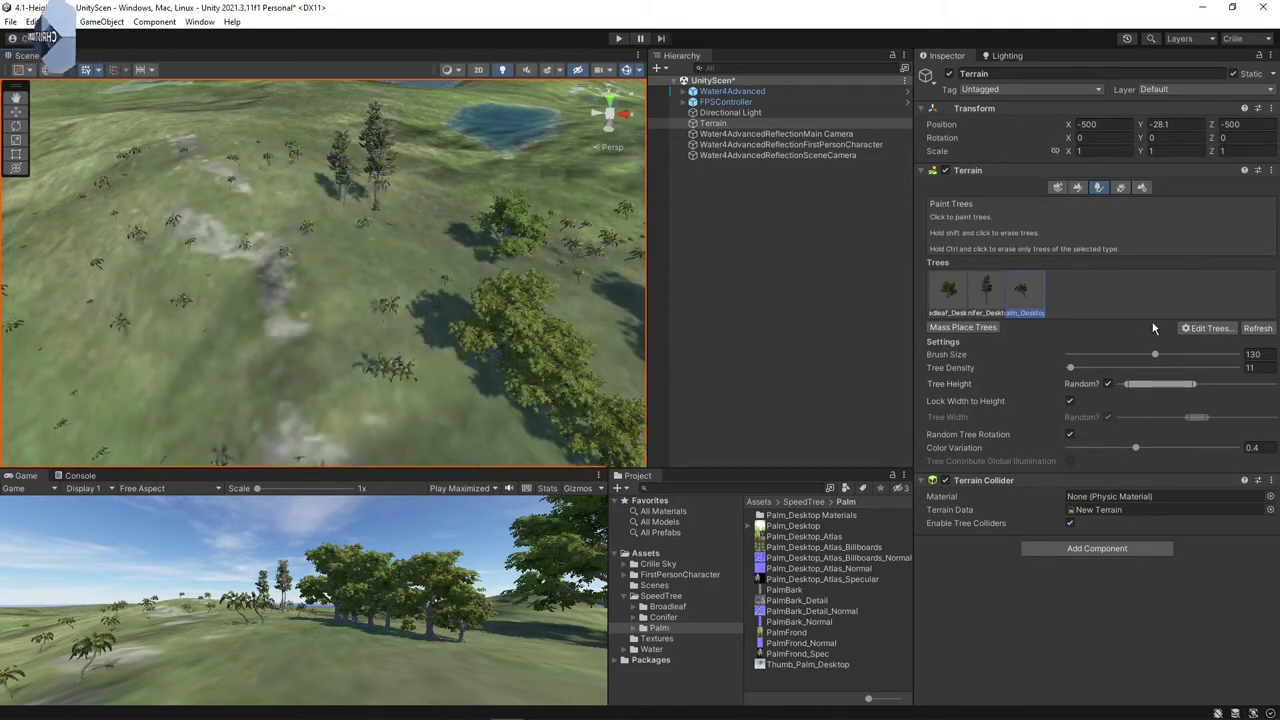
- Paint palms on the rocky ridge with brush size 2, and make another stroke near the conifers with tree density 26
left_click_drag(1157, 354, 1075, 358)
left_click(272, 292)
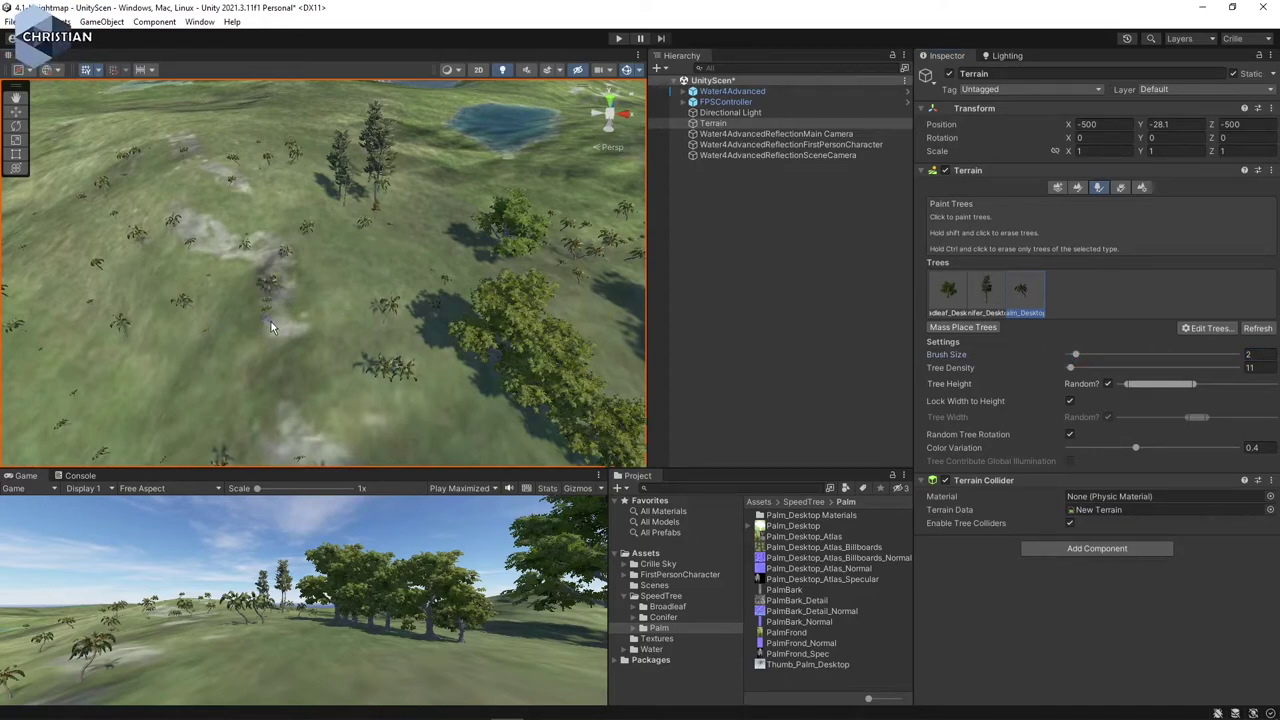
left_click_drag(1073, 367, 1098, 368)
mouse_move(461, 183)
left_mouse_down()
mouse_move(399, 269)
mouse_move(437, 250)
left_mouse_up()
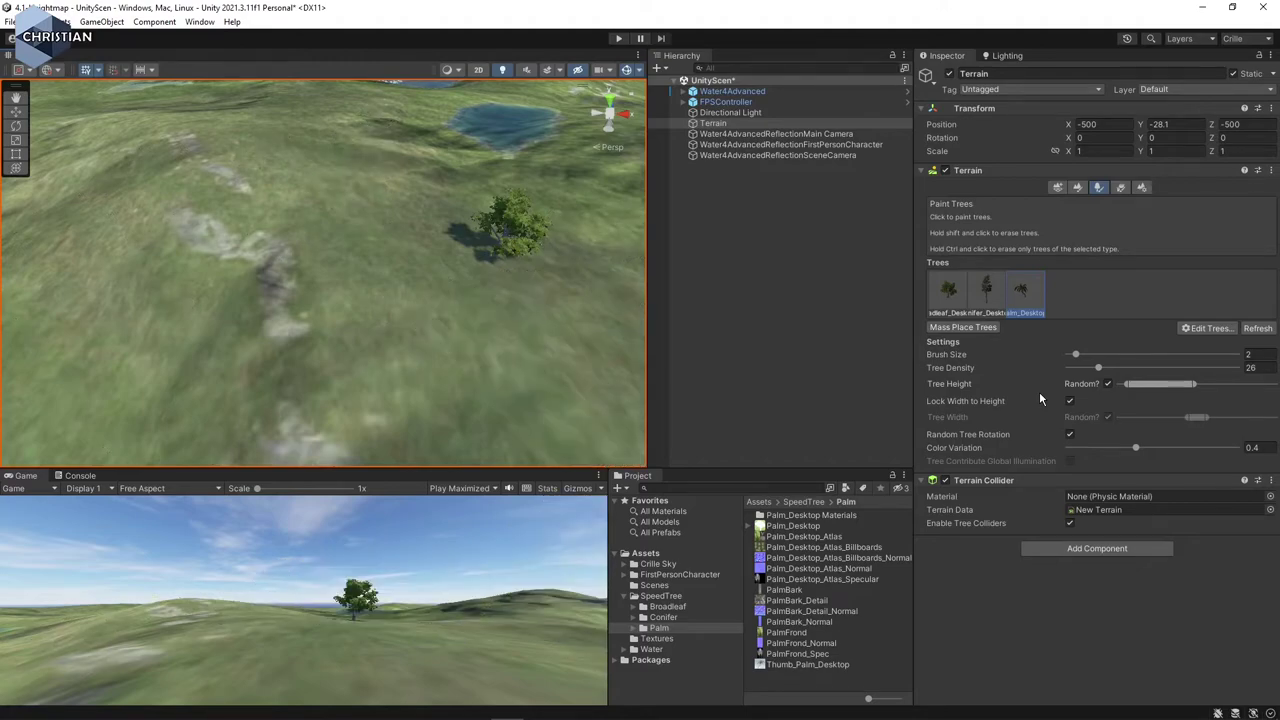
- Undo all the painted trees and redo the Terrain selection
key("ctrl+z")
key("ctrl+z")
key("ctrl+z")
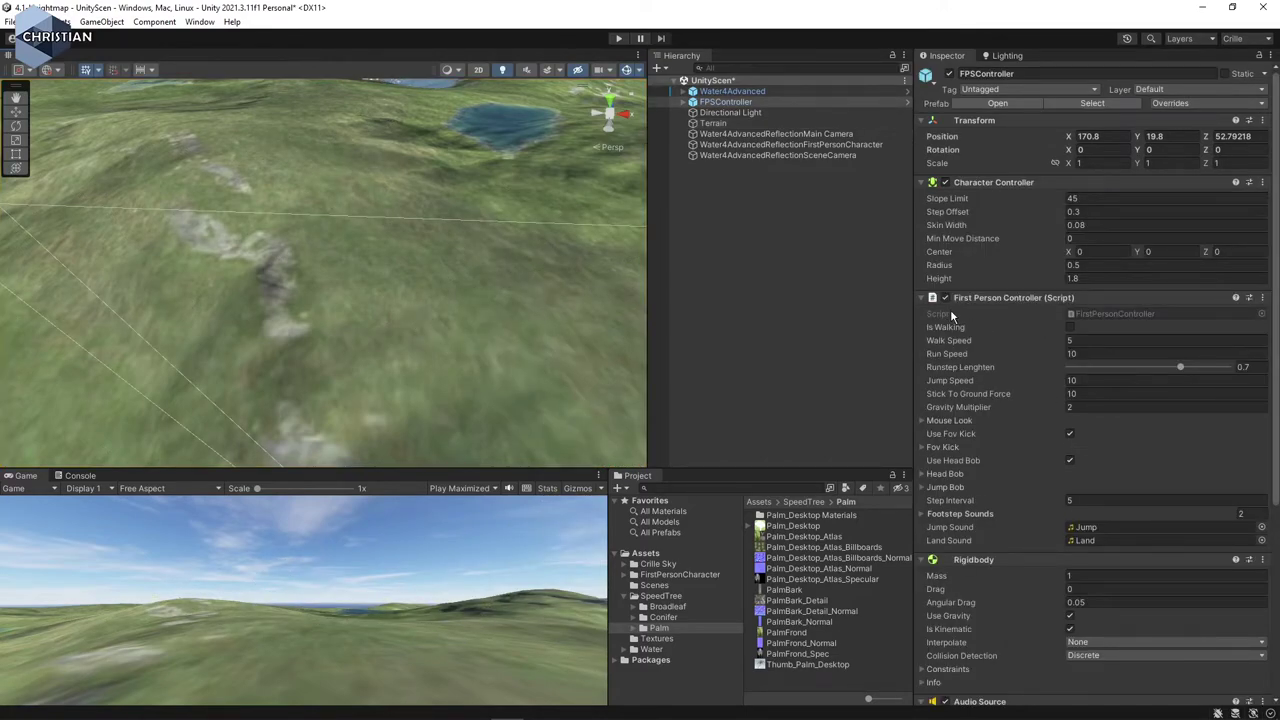
left_click(35, 21)
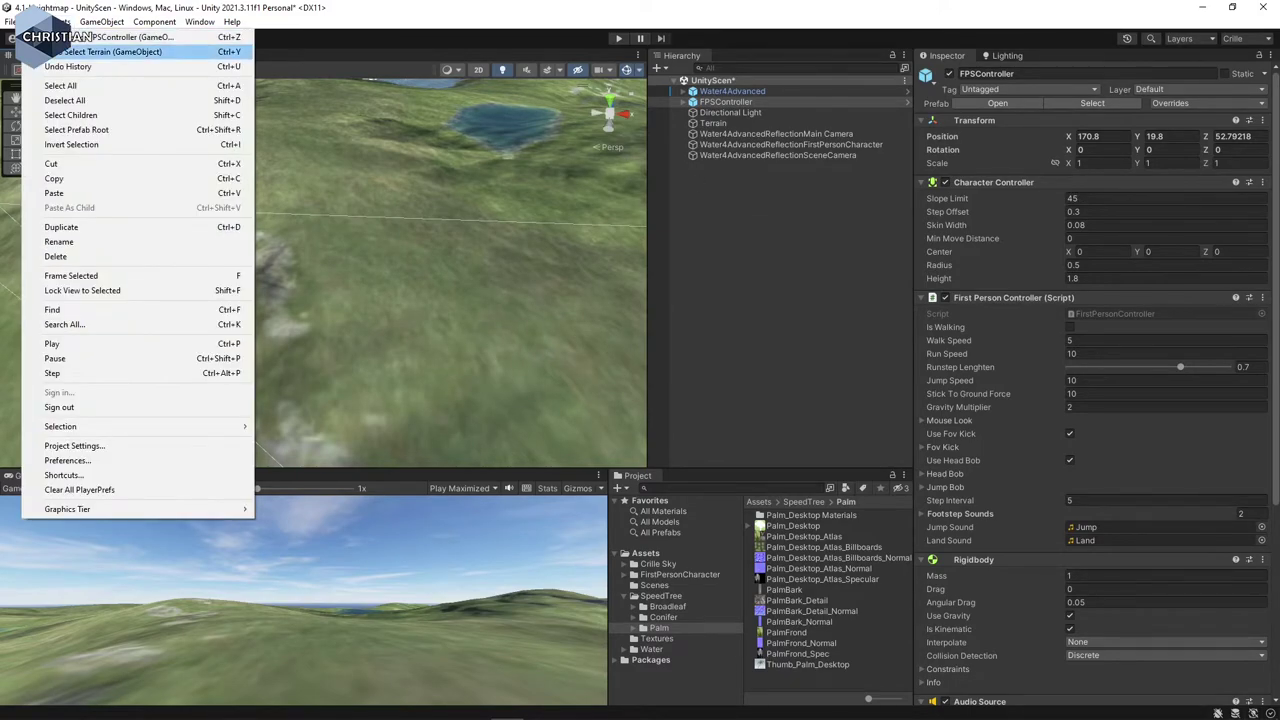
left_click(110, 51)
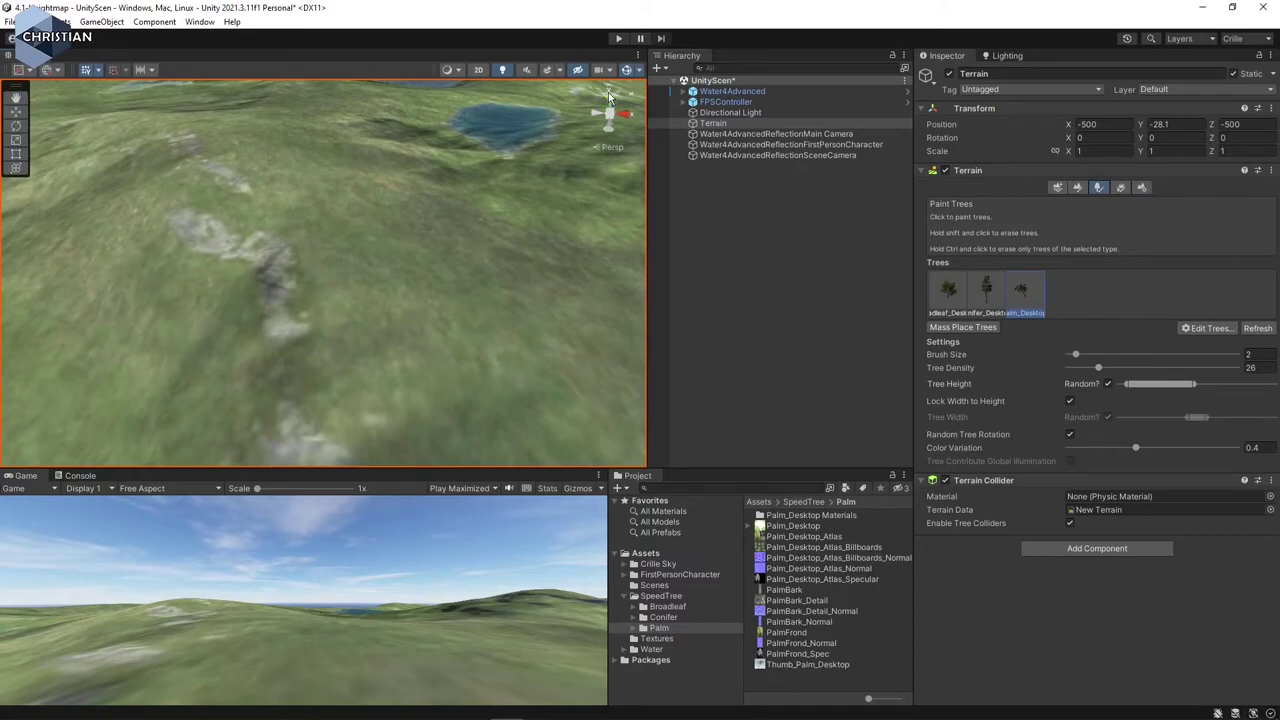
- Frame the whole terrain from above, choose the conifer tree and shift the random tree height range slightly upward
left_click(610, 98)
scroll(333, 219, "down", 5)
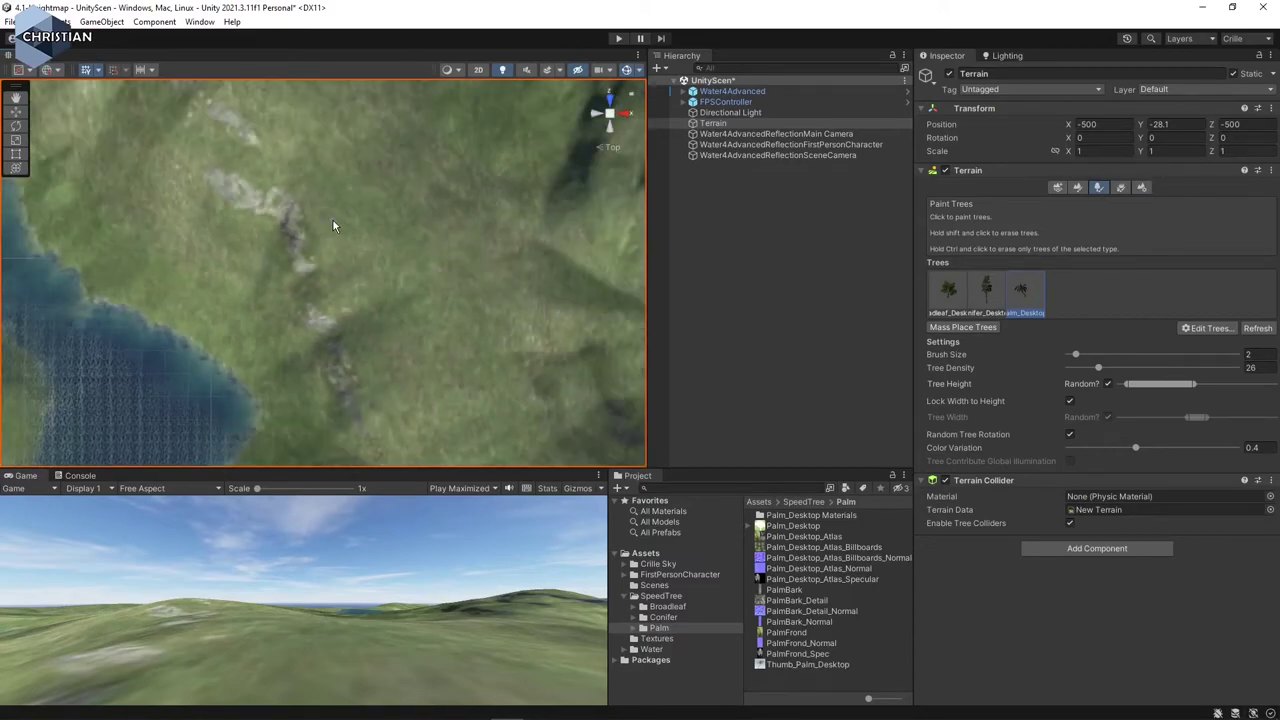
scroll(342, 229, "down", 6)
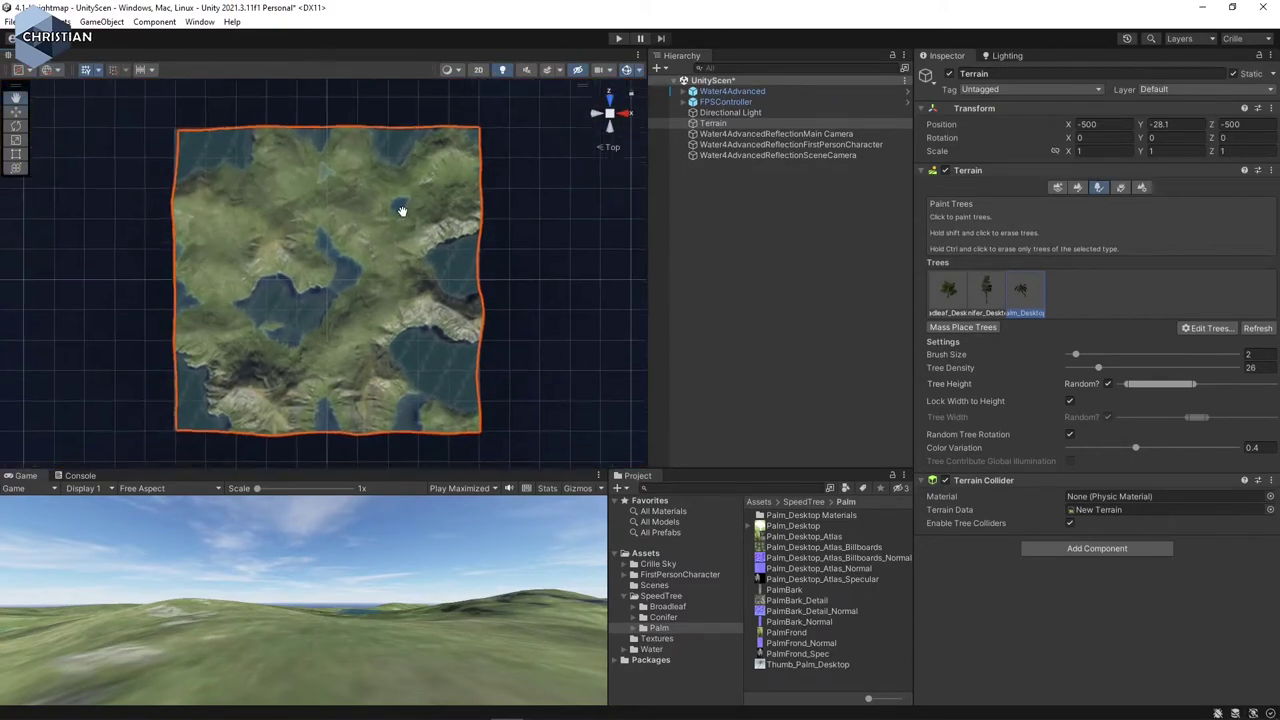
scroll(402, 202, "up", 5)
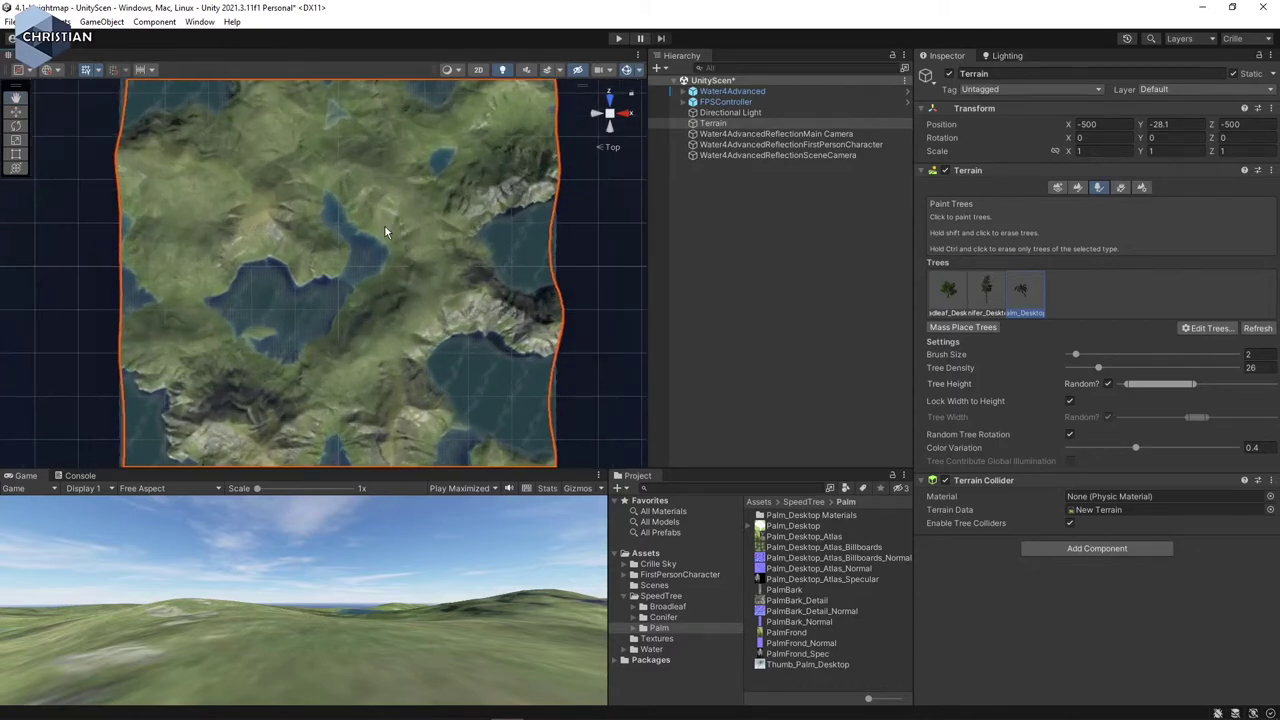
scroll(380, 226, "down", 1)
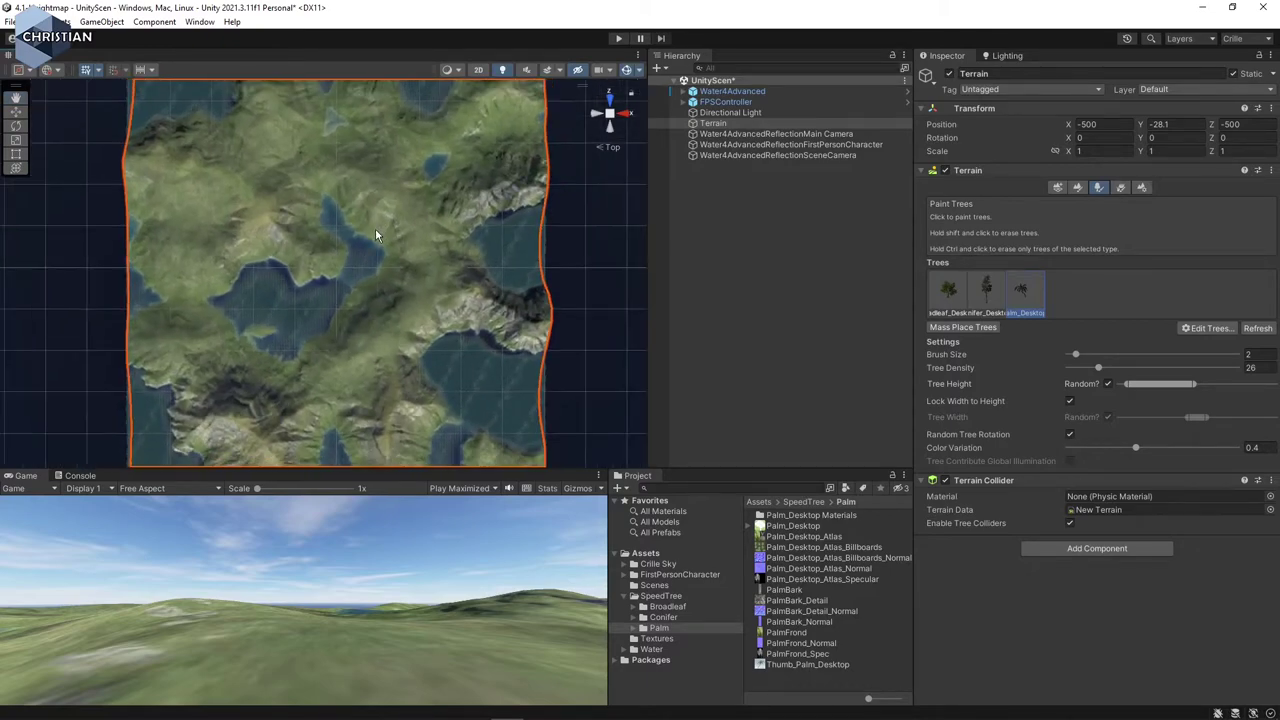
left_click(989, 300)
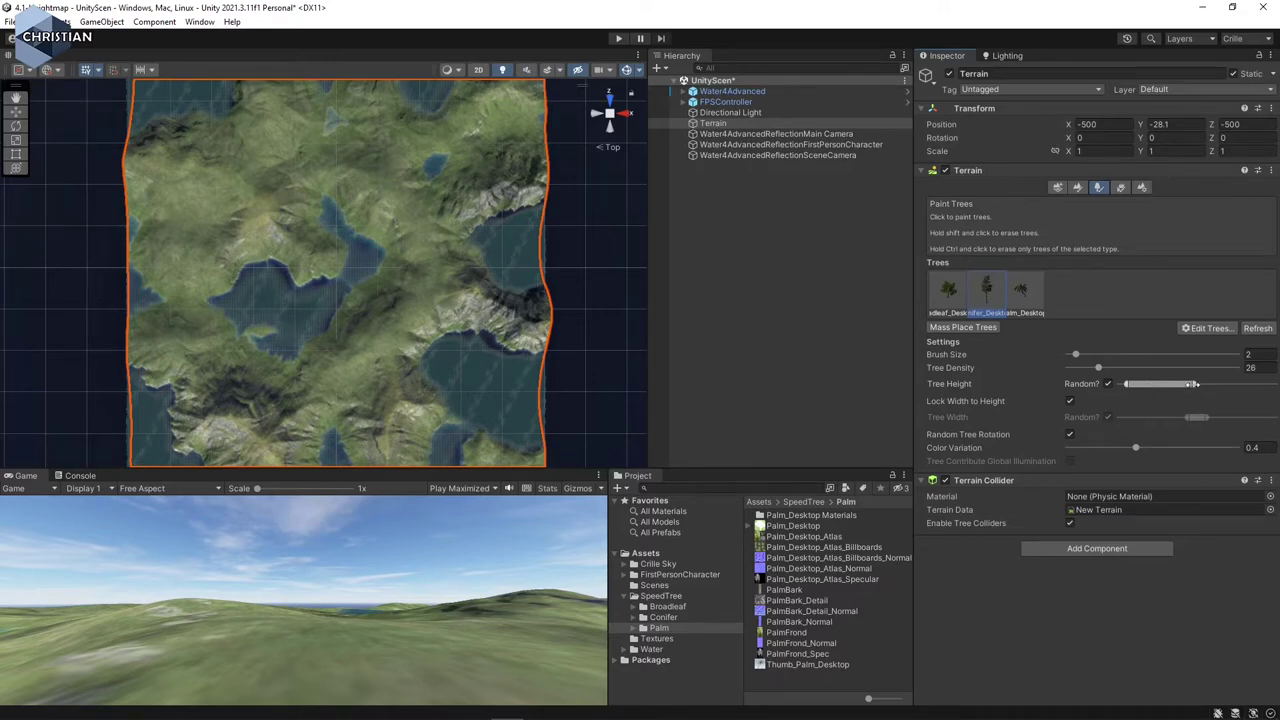
left_click_drag(1193, 384, 1202, 389)
- Mass place a first batch of trees over the whole terrain with Keep Existing Trees enabled
left_click(965, 328)
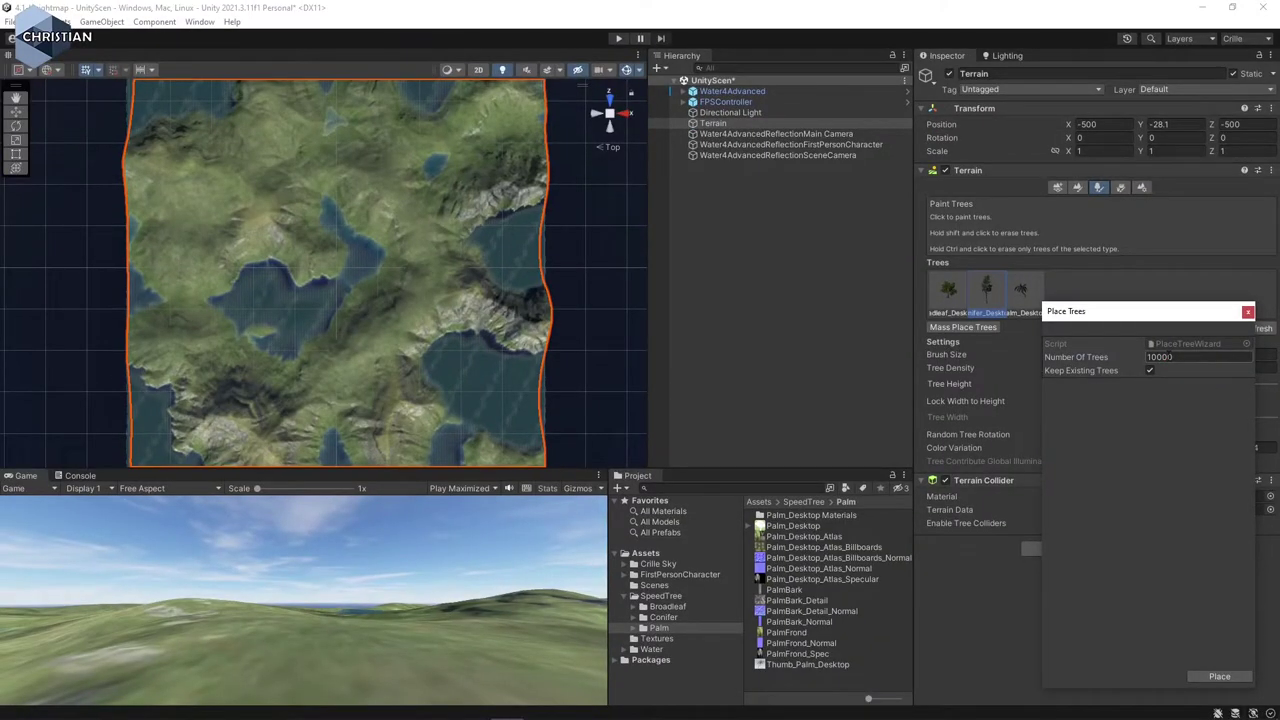
left_click_drag(1169, 357, 1191, 358)
left_click(1230, 680)
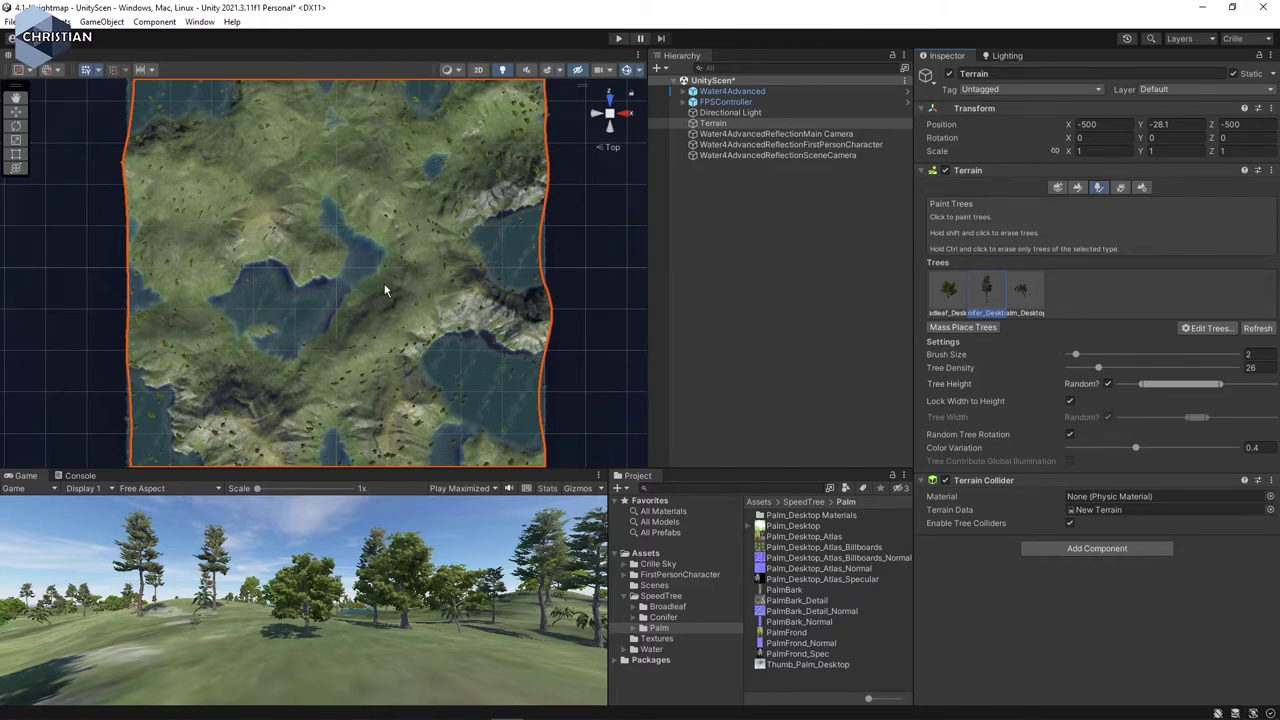
- Choose the broadleaf tree and mass place another batch with a reduced number of trees, keeping the existing ones
left_click(953, 306)
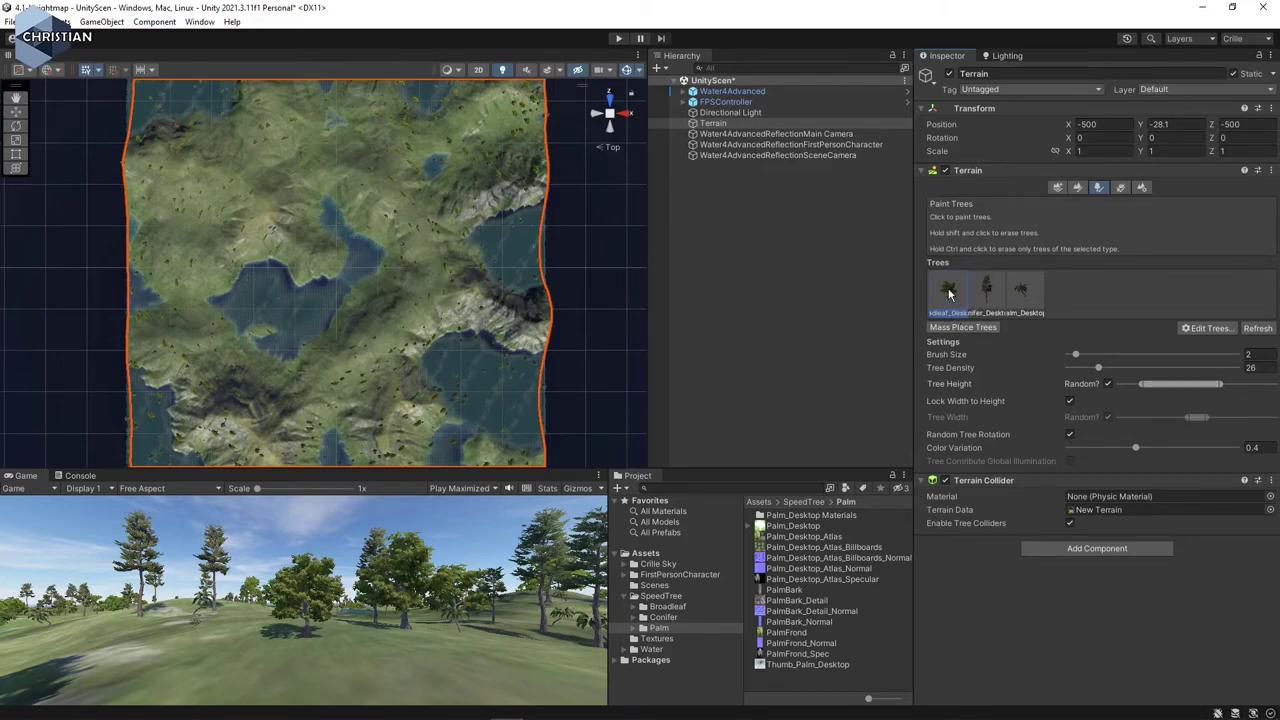
left_click(985, 328)
left_click(1160, 357)
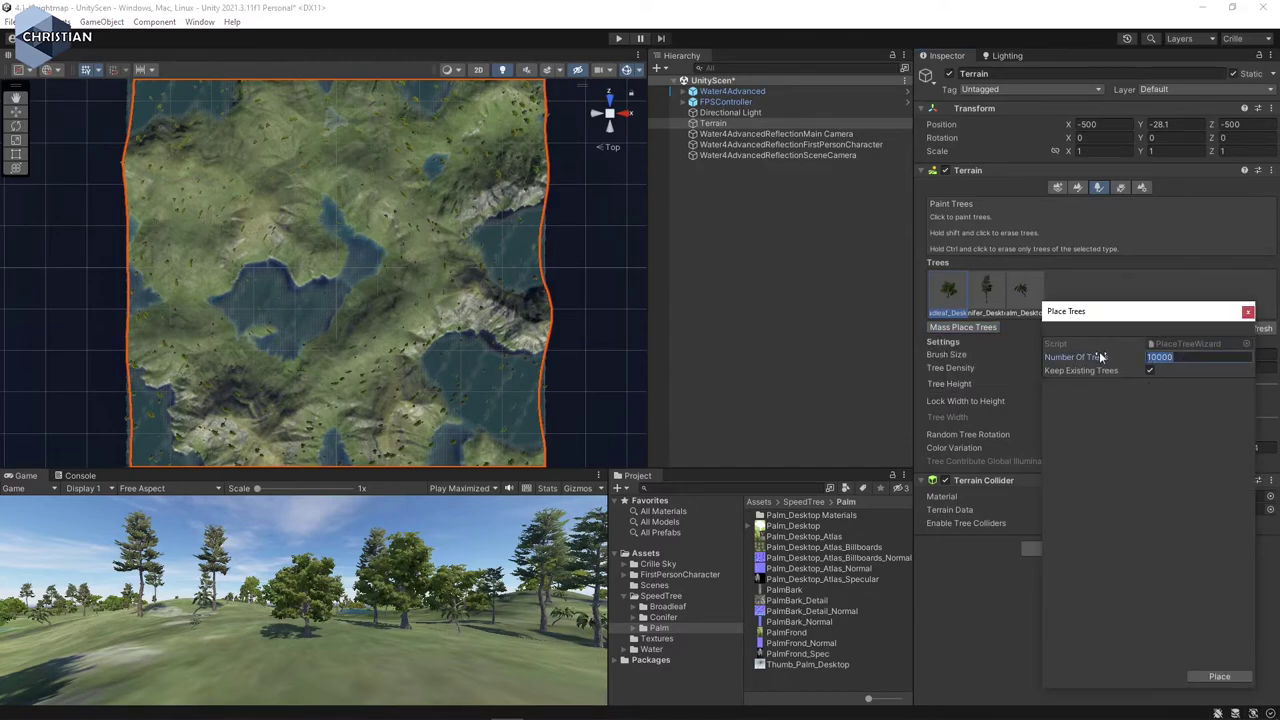
type("2")
left_click(1222, 677)
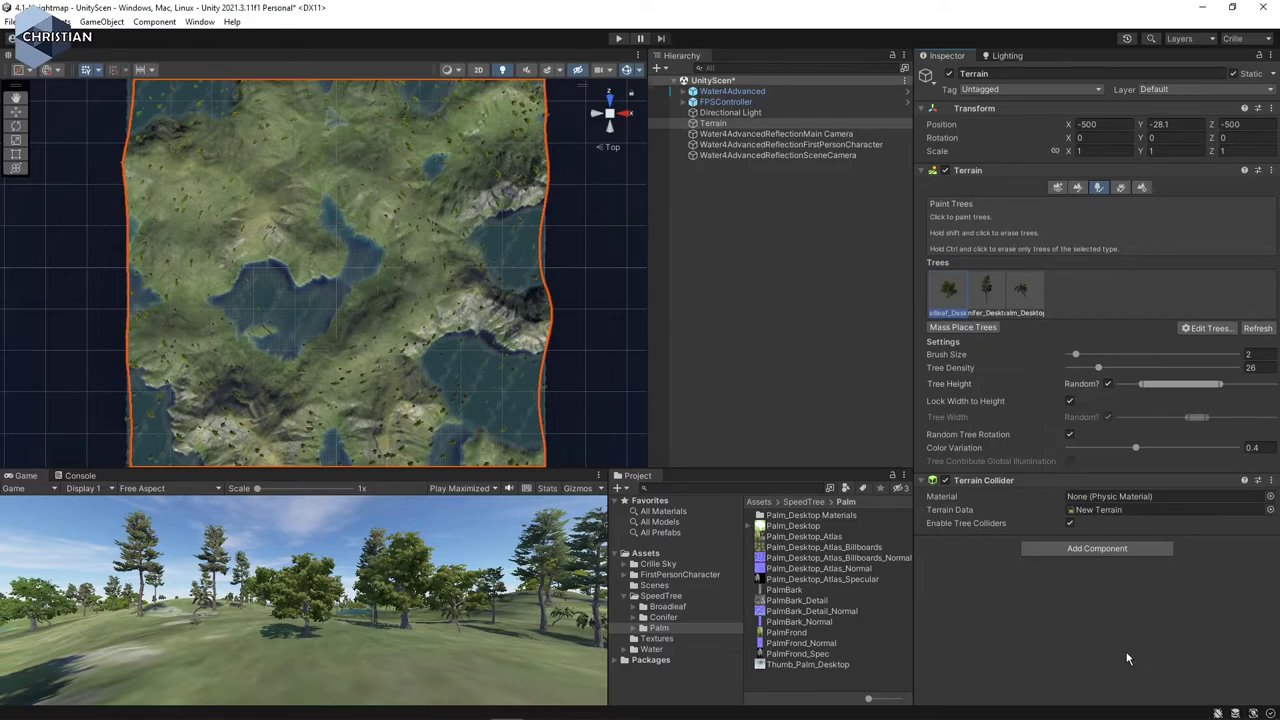
- Choose the palm tree and mass place 4000 more trees over the terrain, keeping the existing ones
left_click(1037, 297)
left_click(962, 327)
left_click_drag(1180, 358, 1079, 347)
type("40")
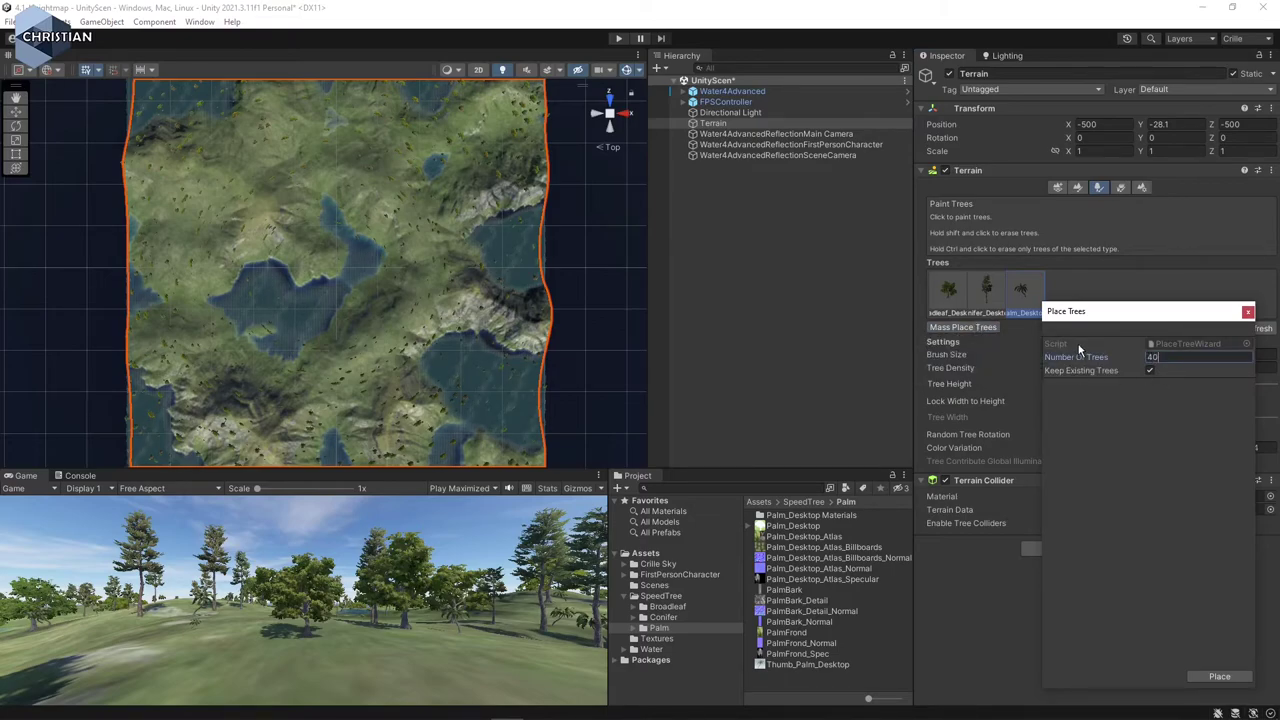
type("00")
left_click(1219, 676)
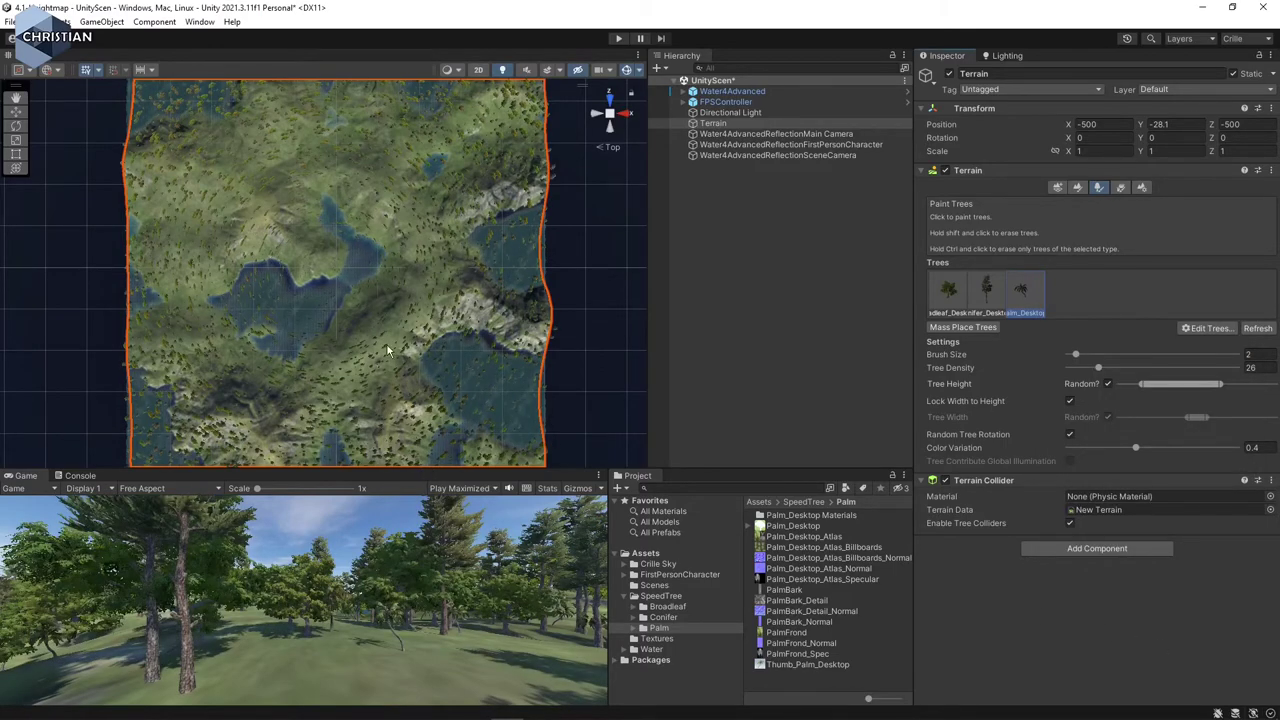
- Play the scene and walk through the forest in first person to examine the placed trees
left_click(618, 38)
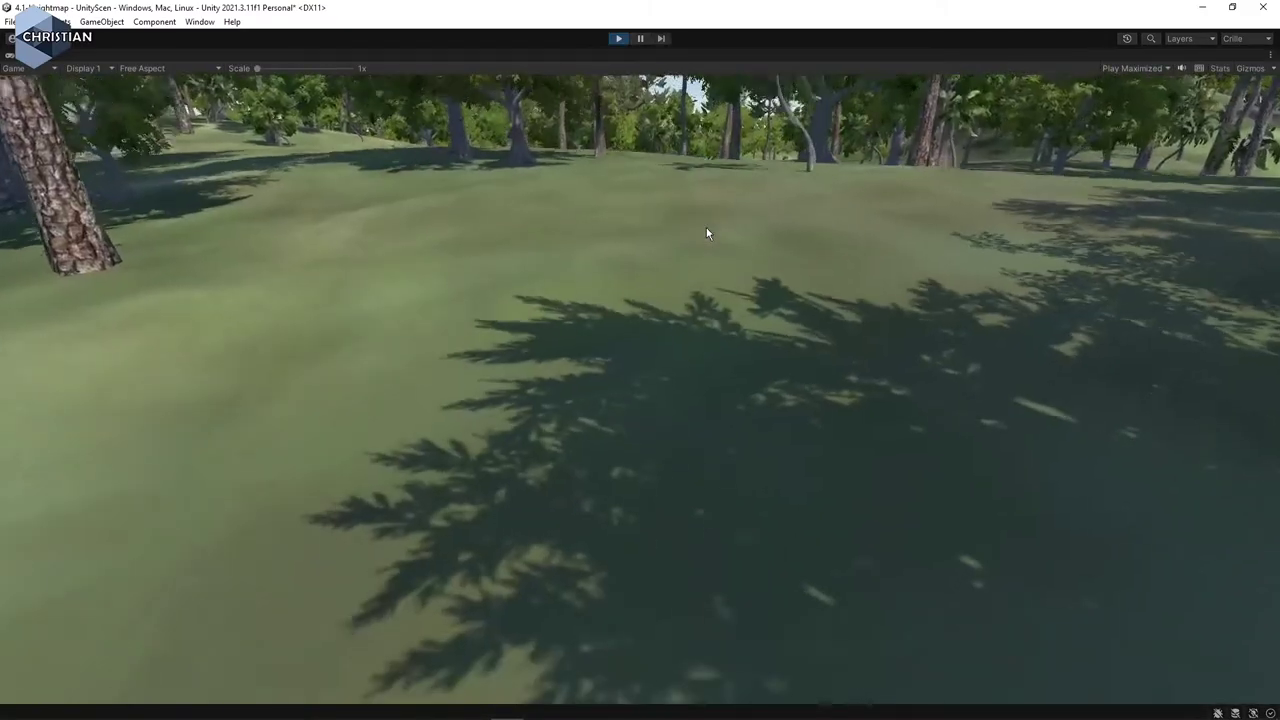
key("w")
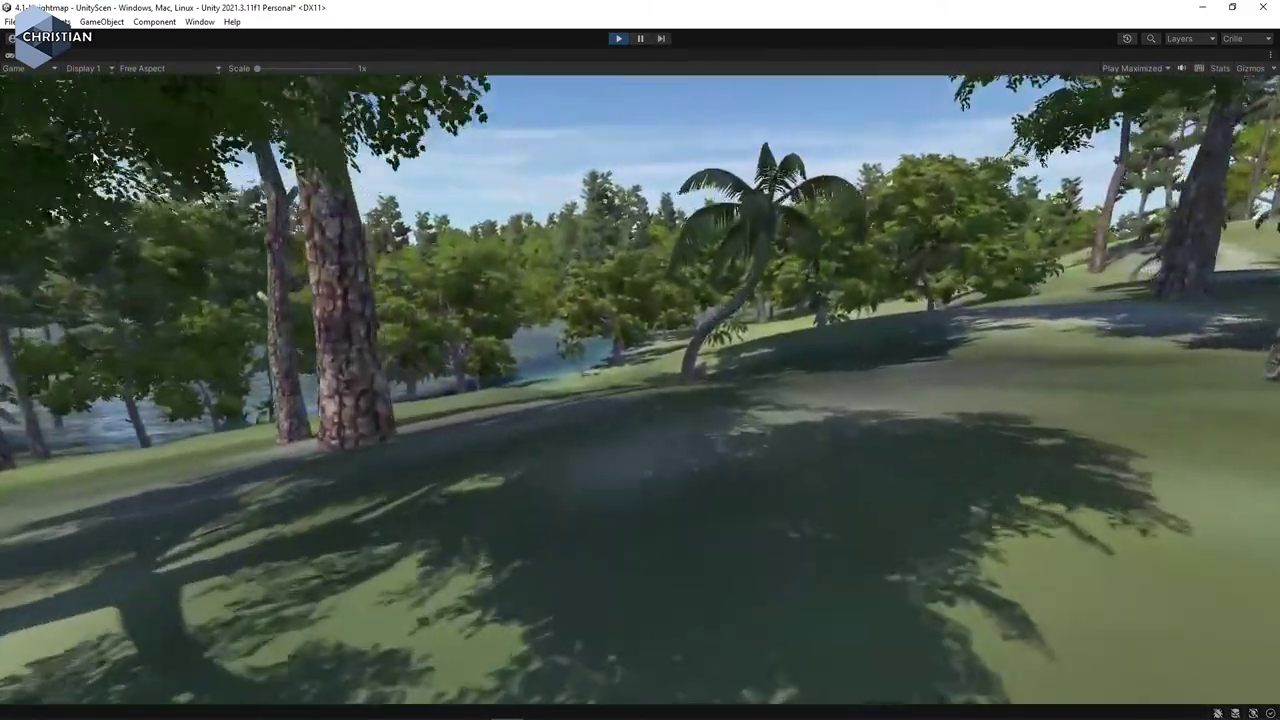
key("w")
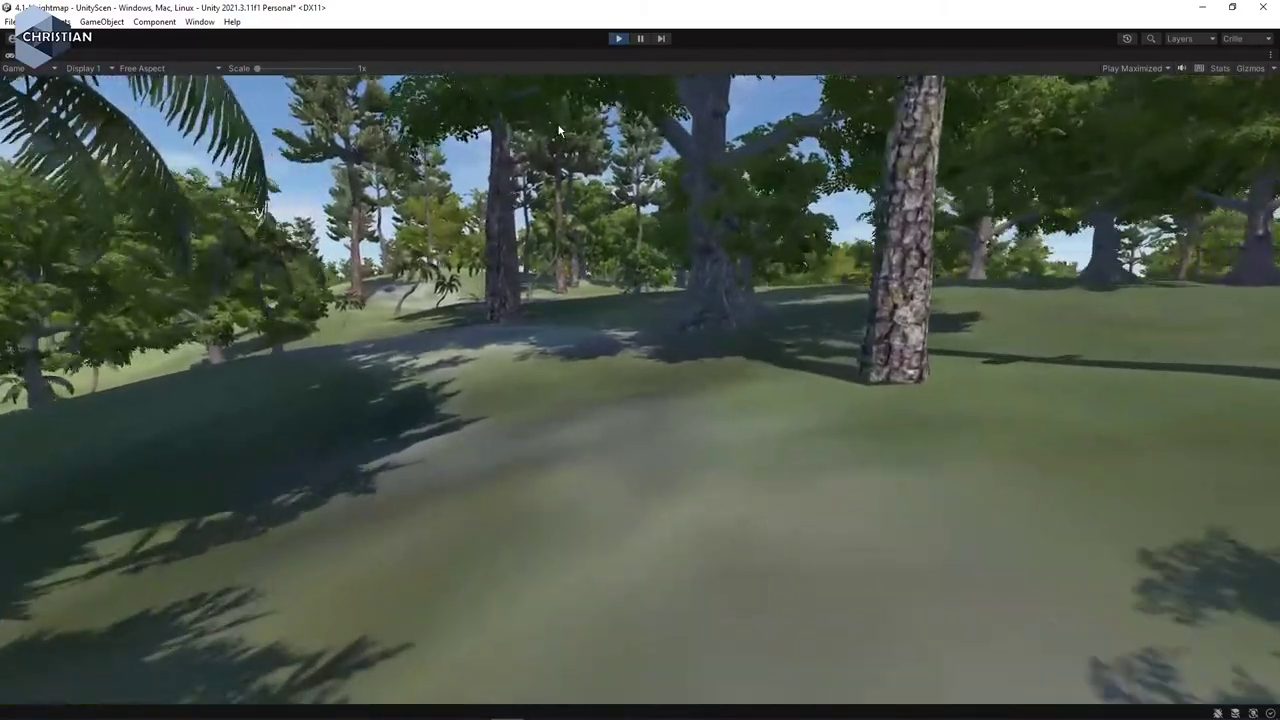
key("w")
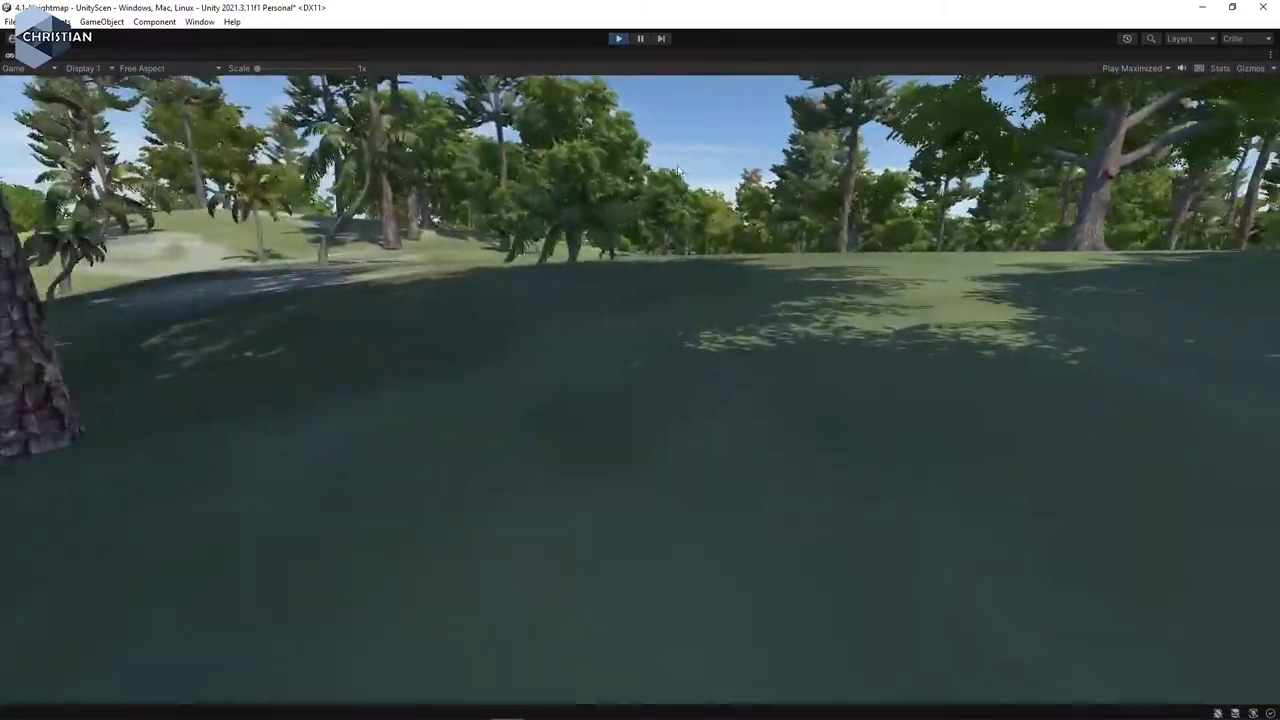
key("w")
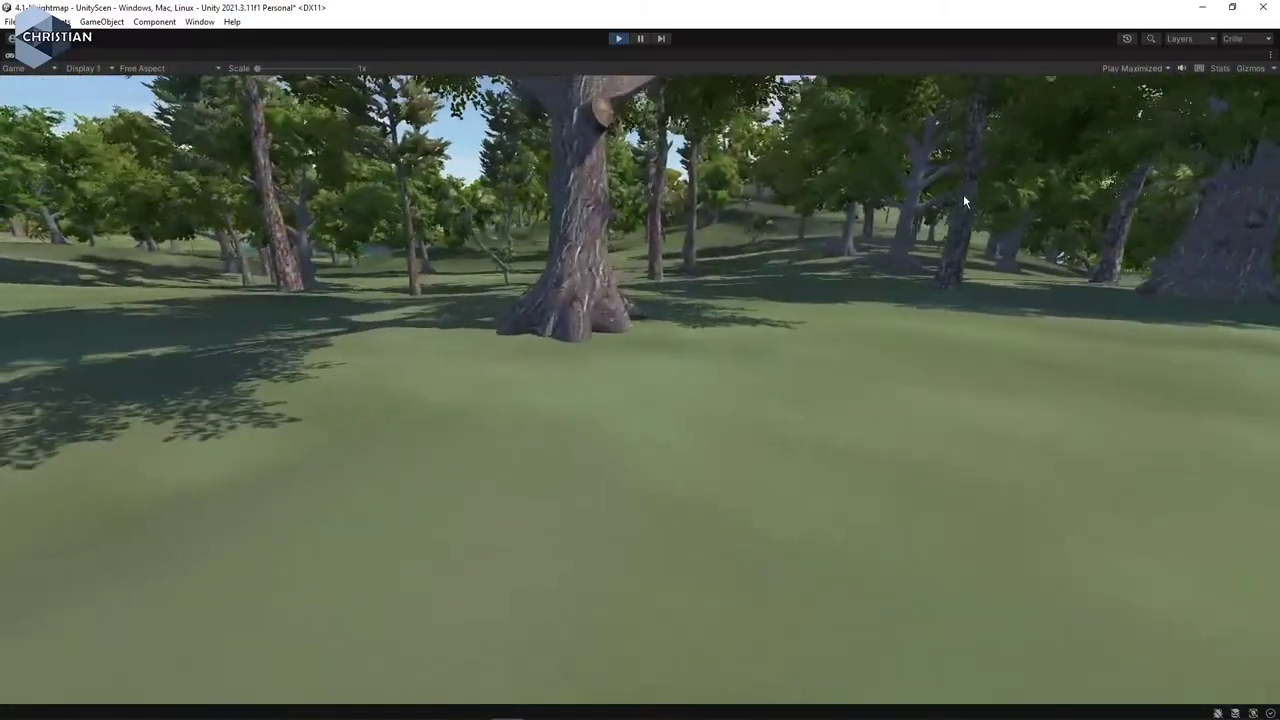
key("w")
key("s")
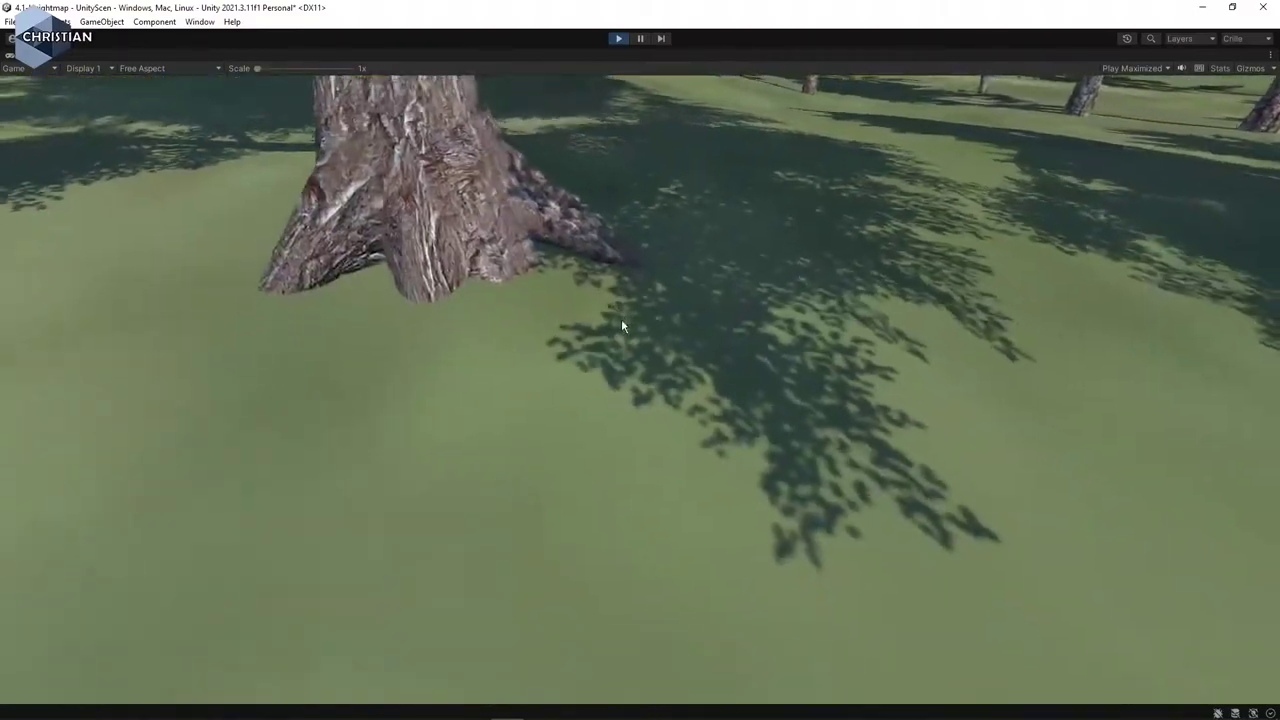
- Walk onward beneath the trees in first person to examine the trunks and their ground shadows, and end play mode
key("w")
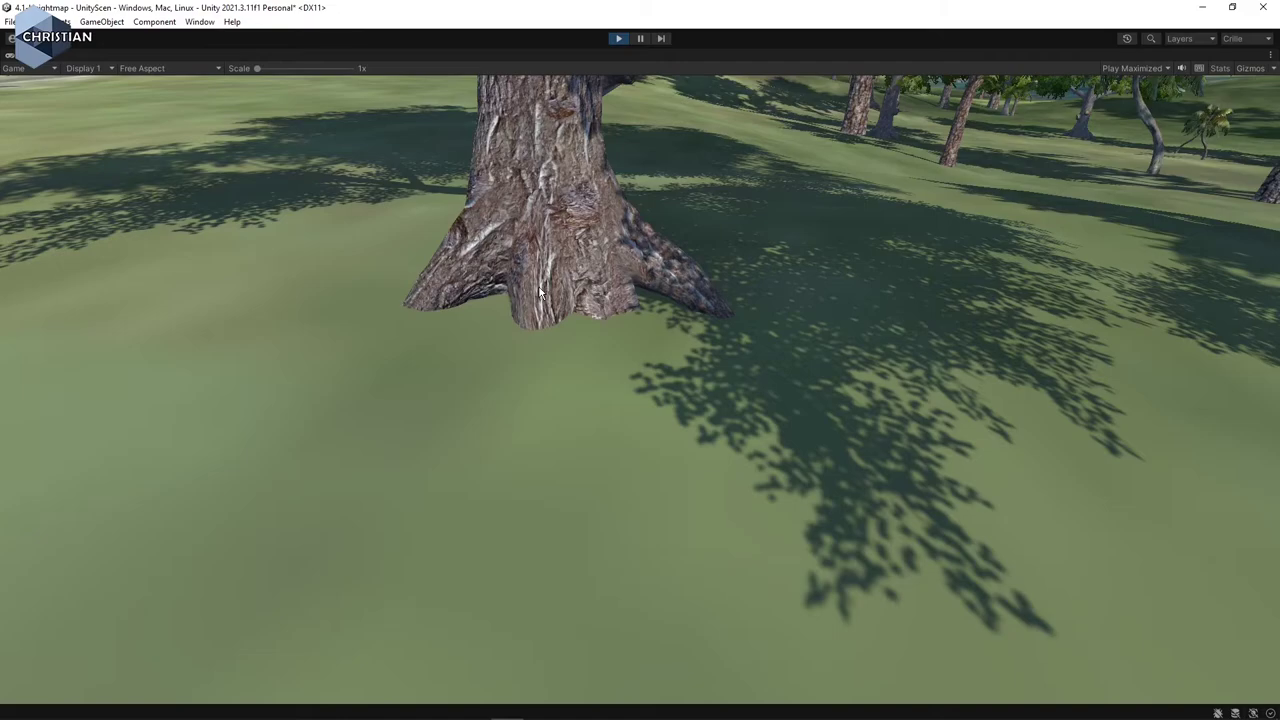
key("w")
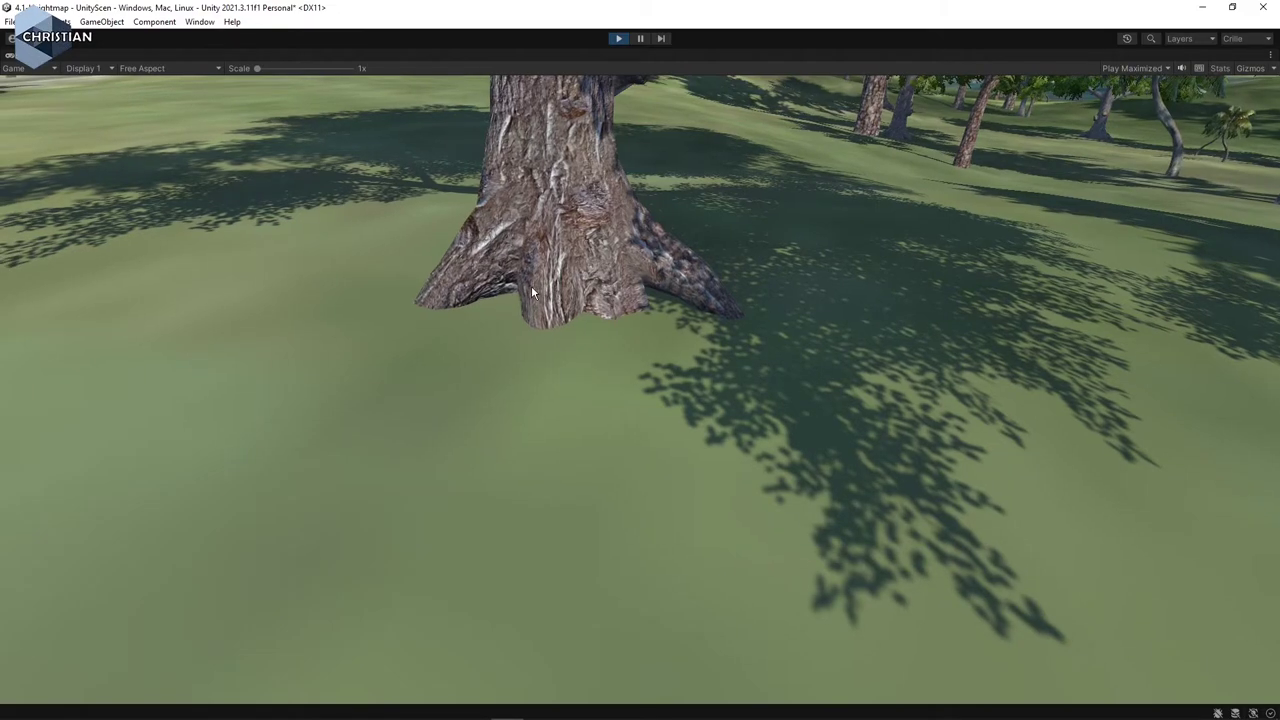
key("w")
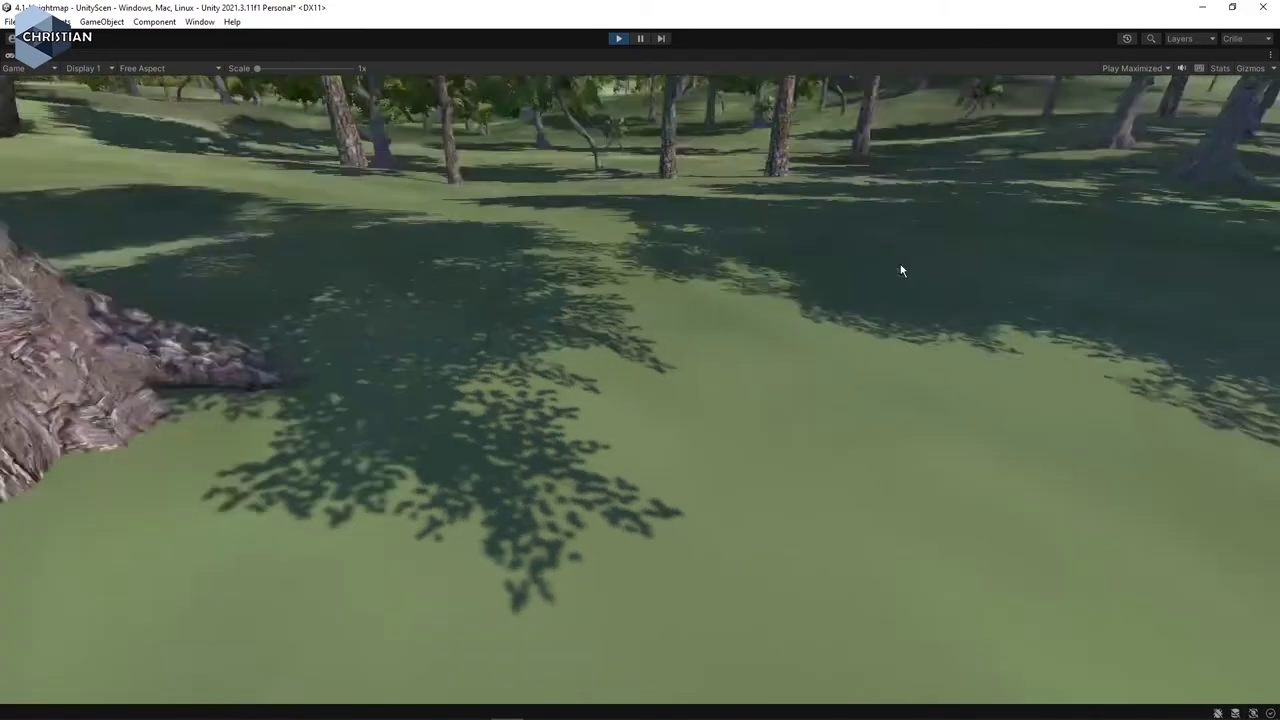
key("w")
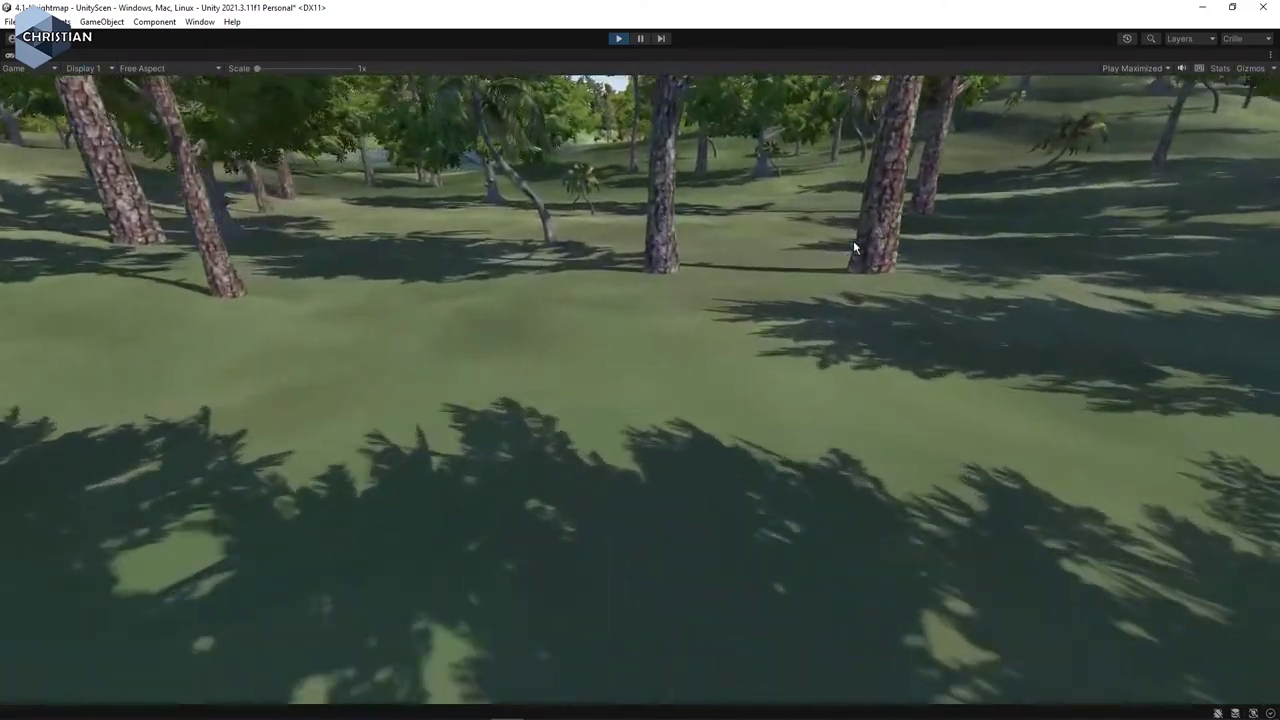
key("w")
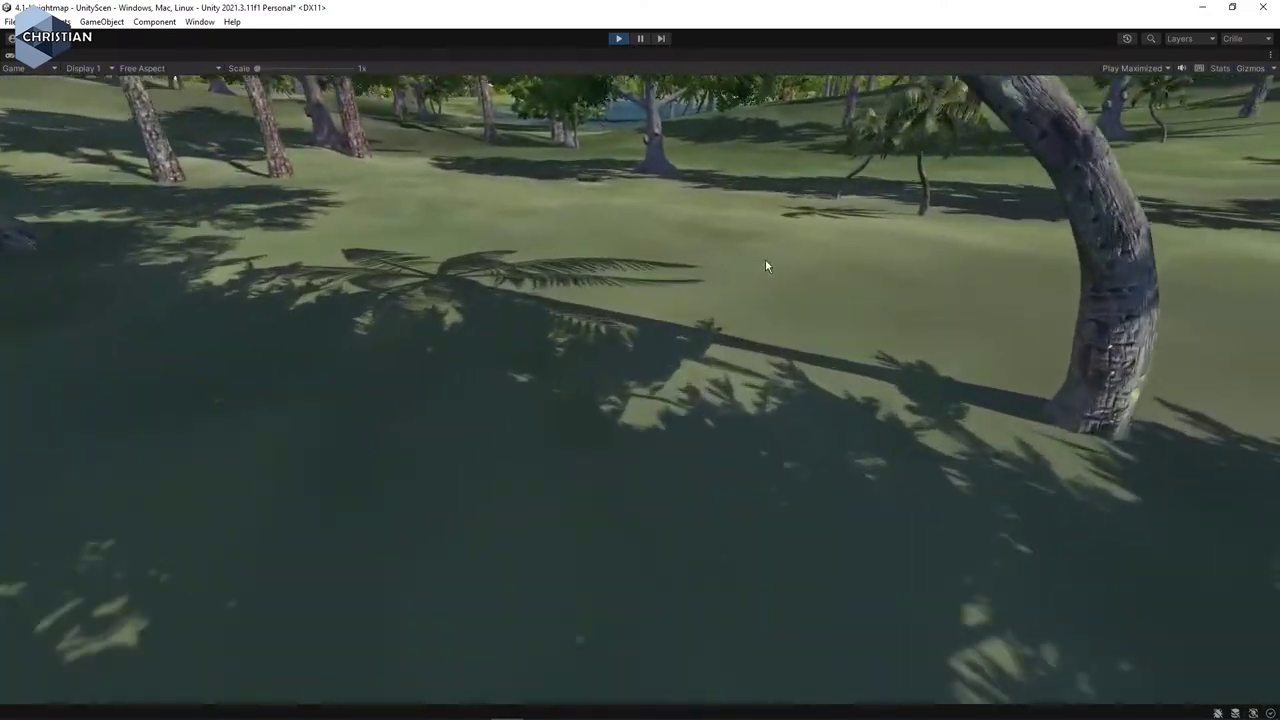
key("w")
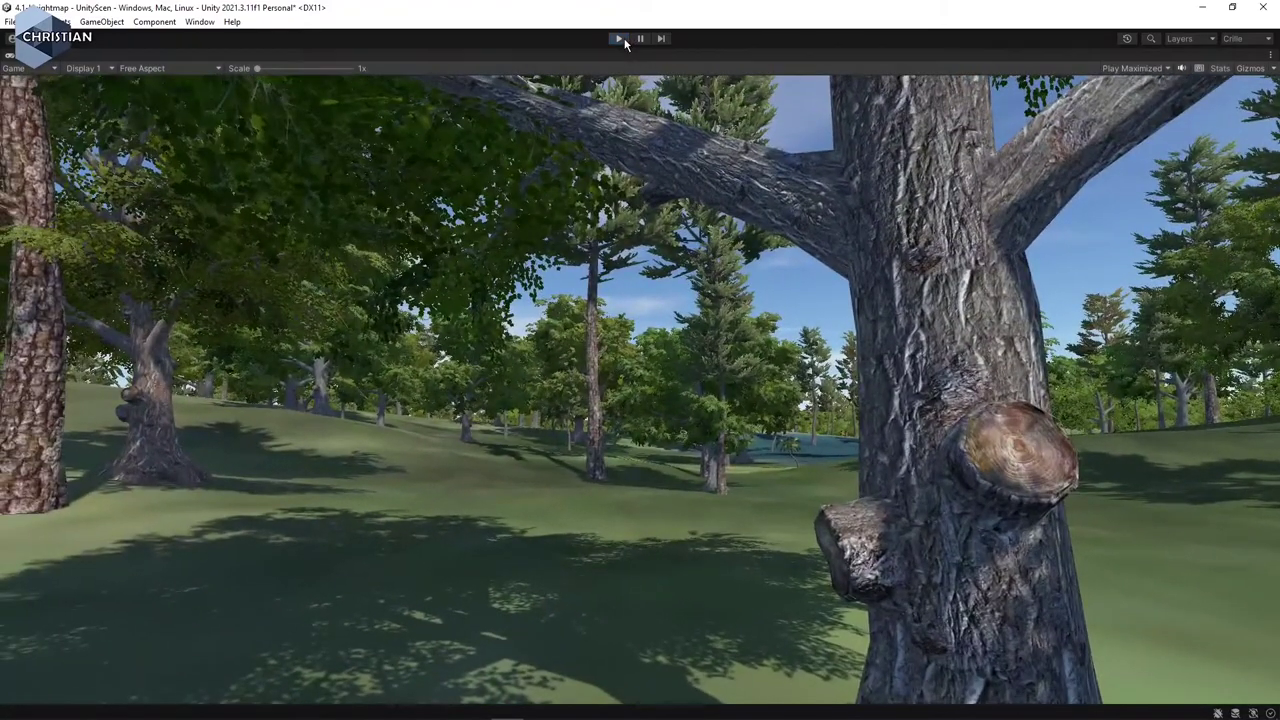
left_click(618, 38)
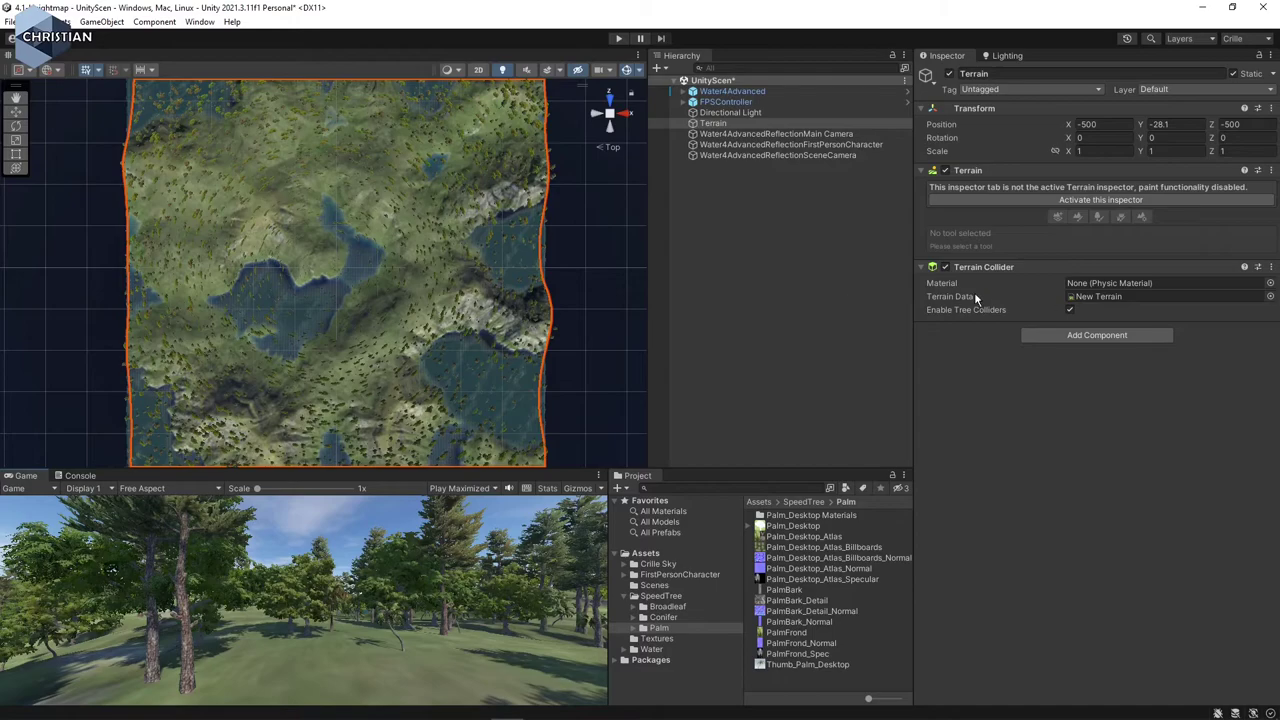
- Try fog in the scene's environment lighting with a density of 0.005, inspect it over the forest, and turn the fog off
left_click(1007, 56)
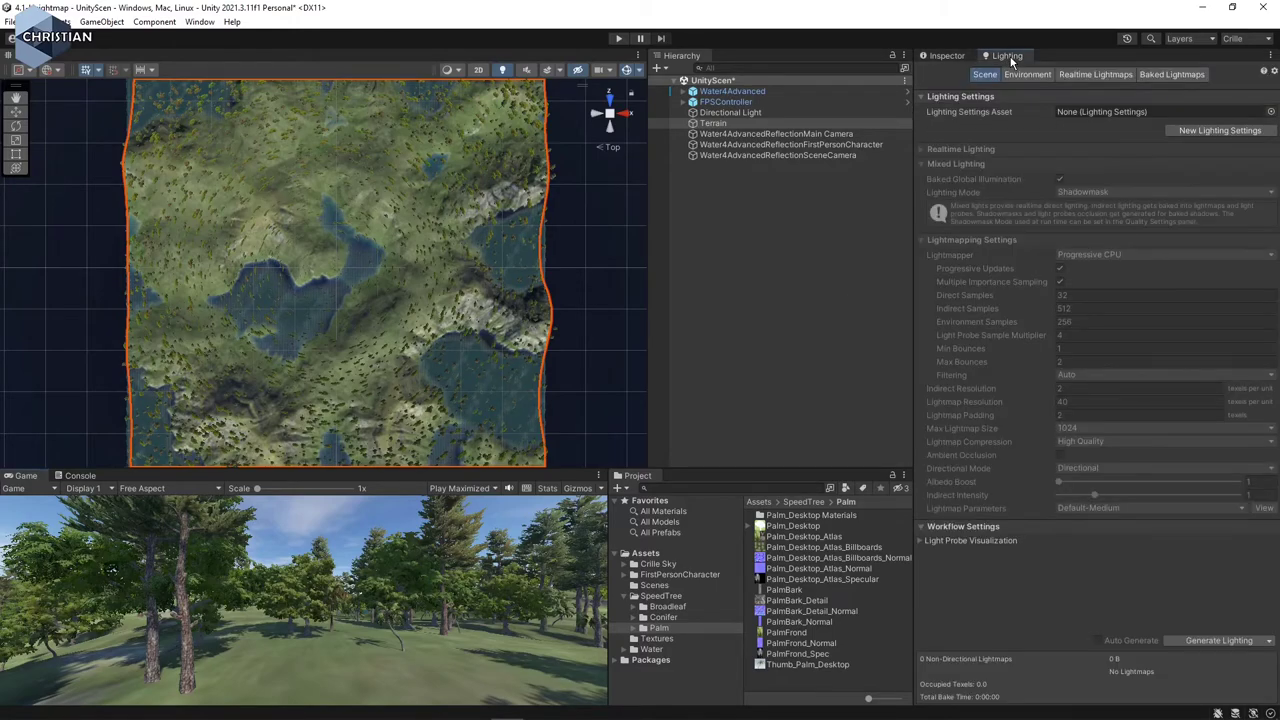
left_click(1025, 74)
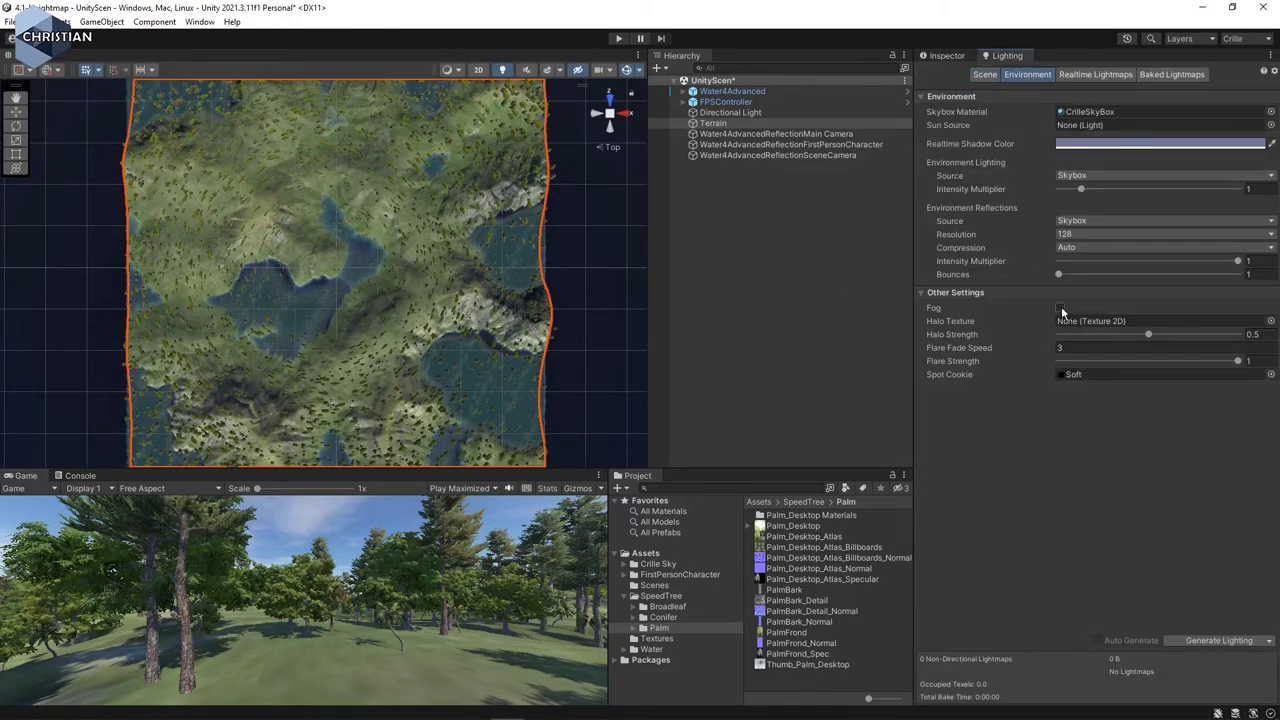
left_click(1060, 308)
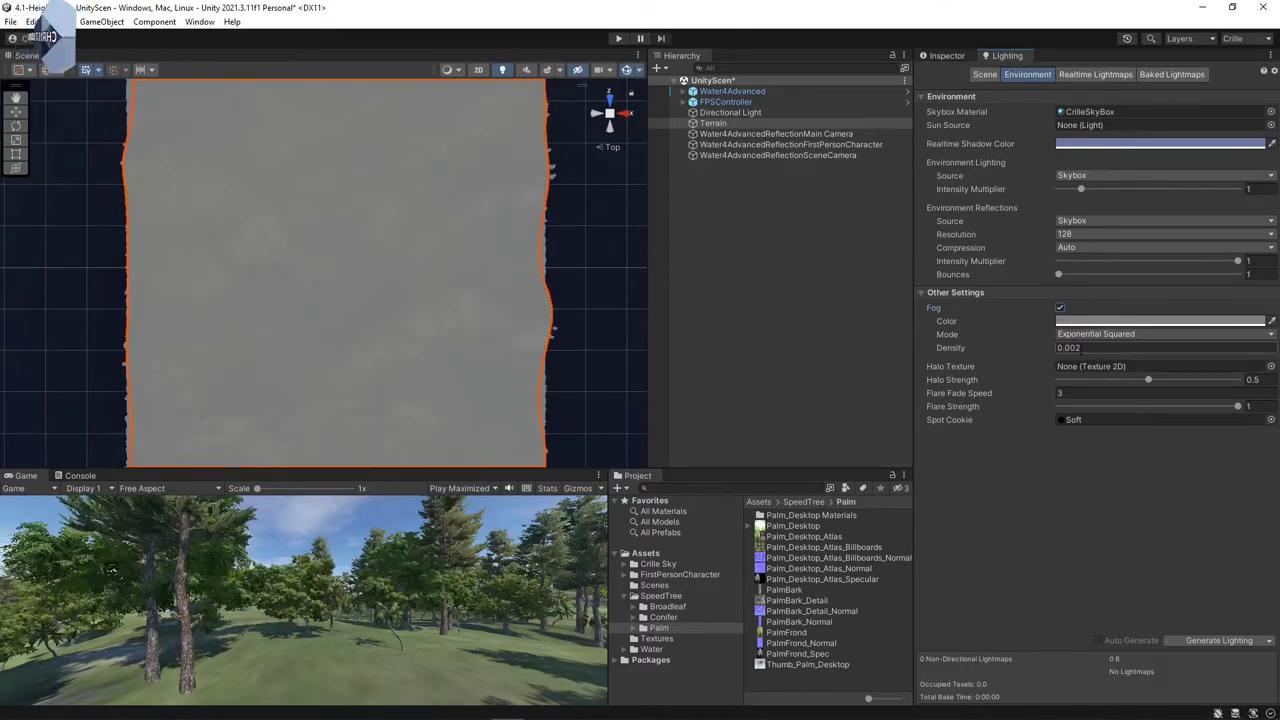
left_click(1092, 348)
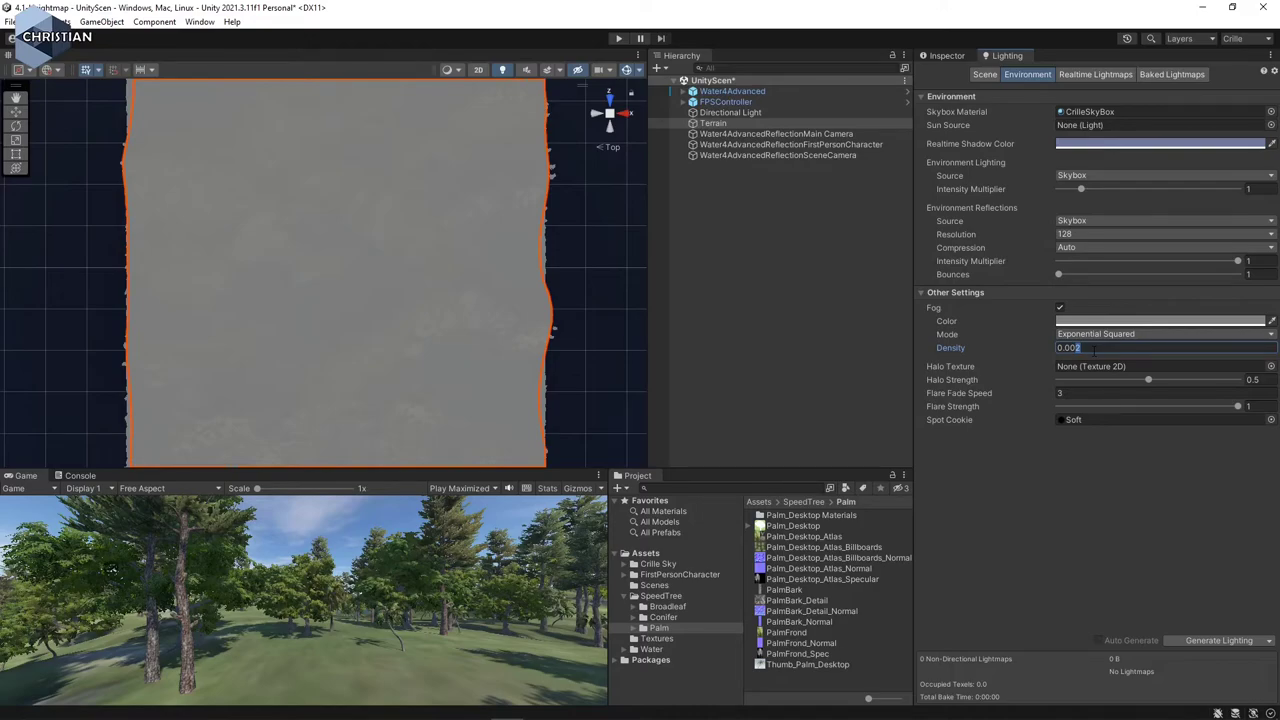
key("BackSpace")
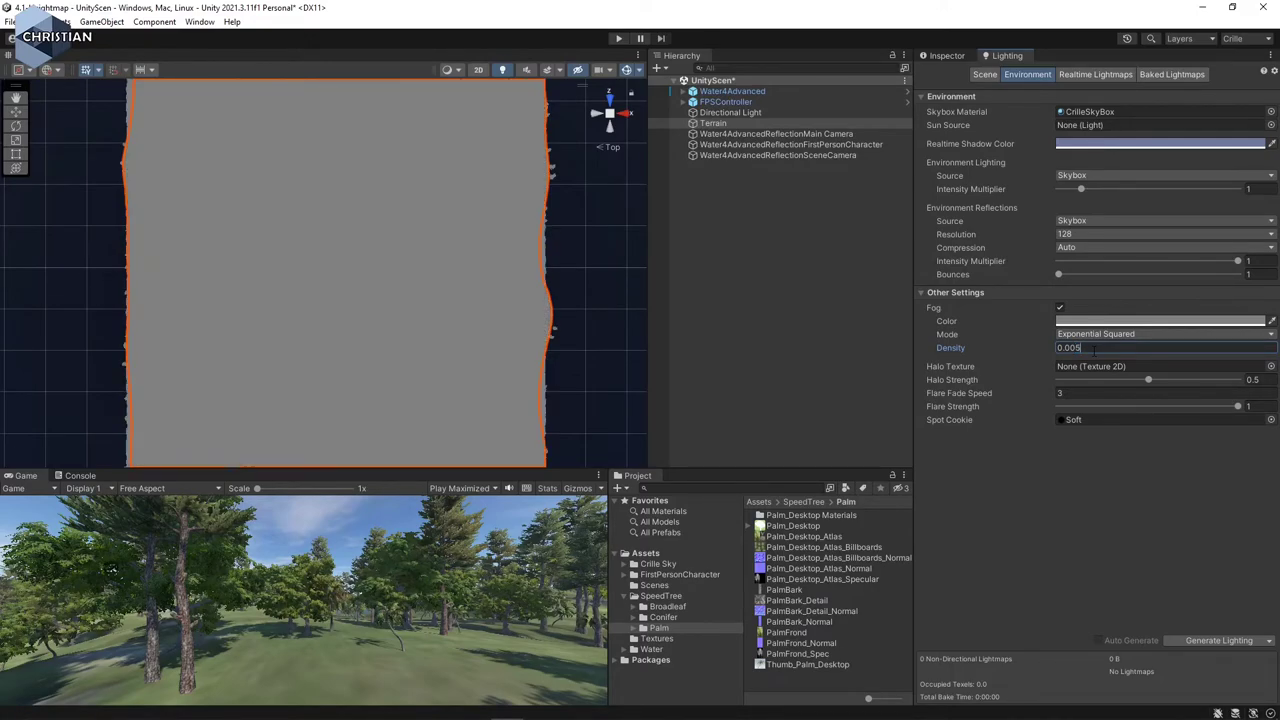
scroll(548, 312, "up", 5)
left_click_drag(548, 312, 490, 347, "alt")
scroll(488, 340, "up", 3)
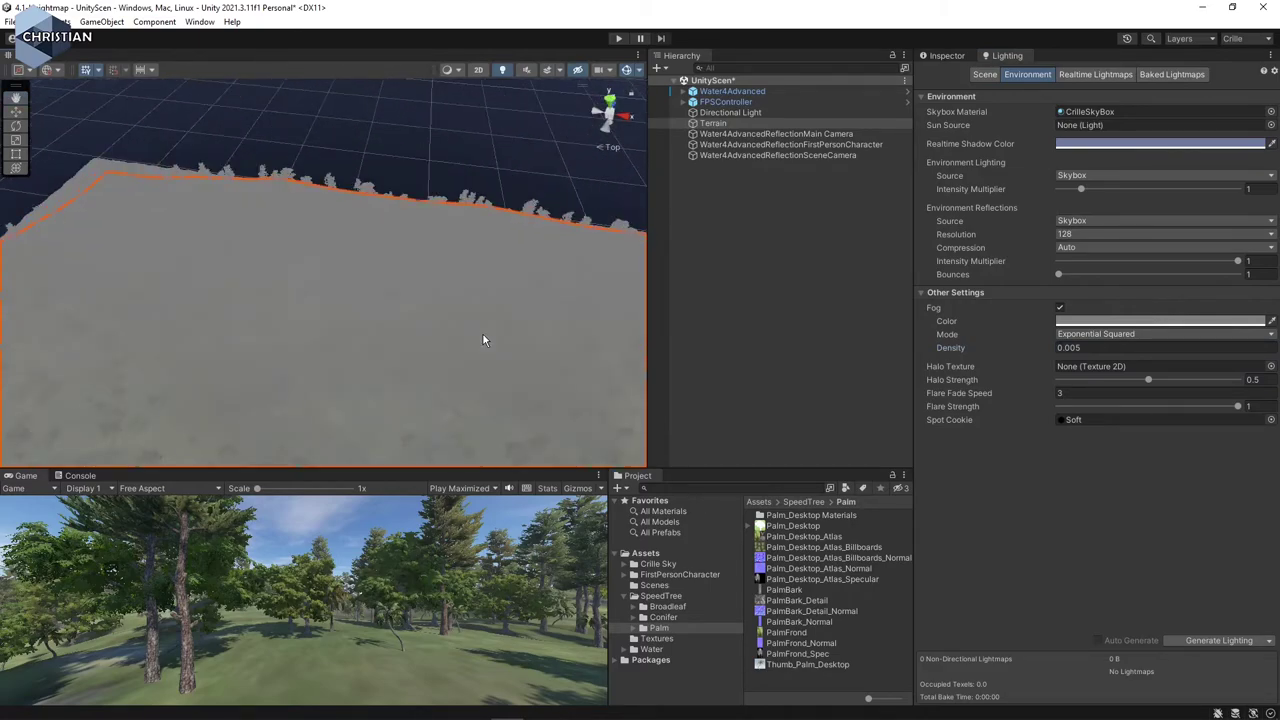
scroll(474, 345, "up", 5)
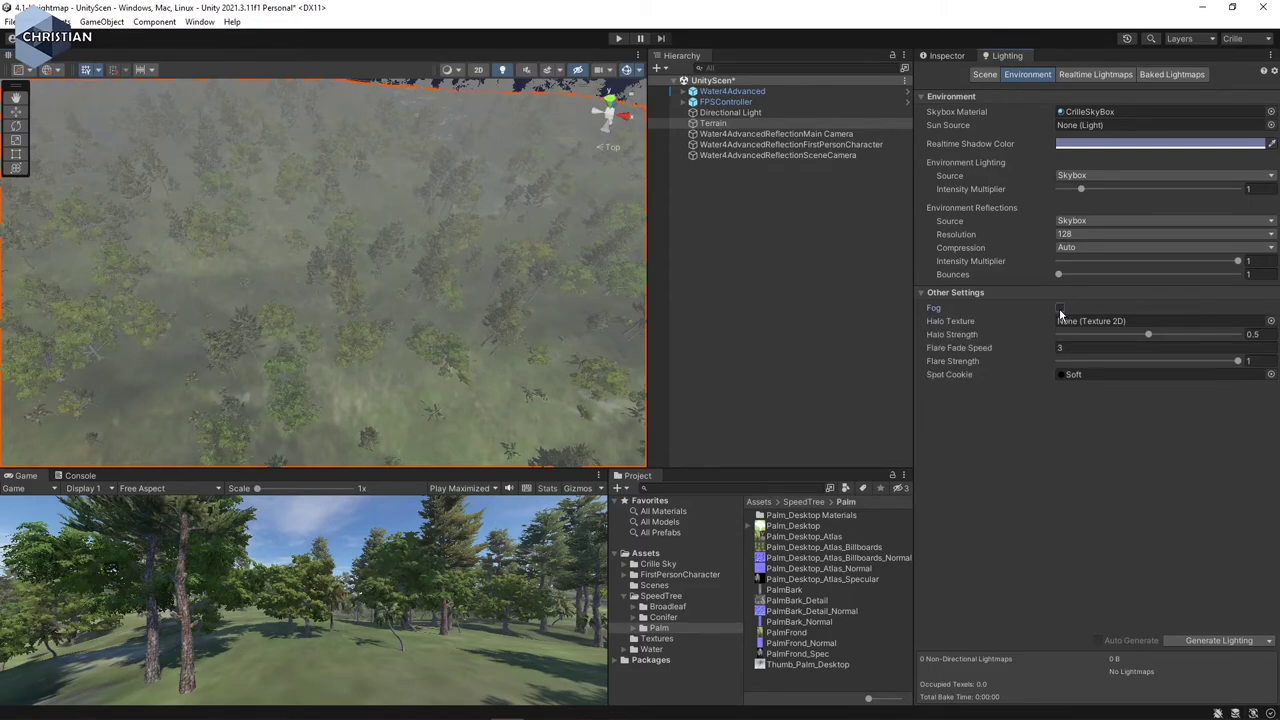
left_click(1060, 309)
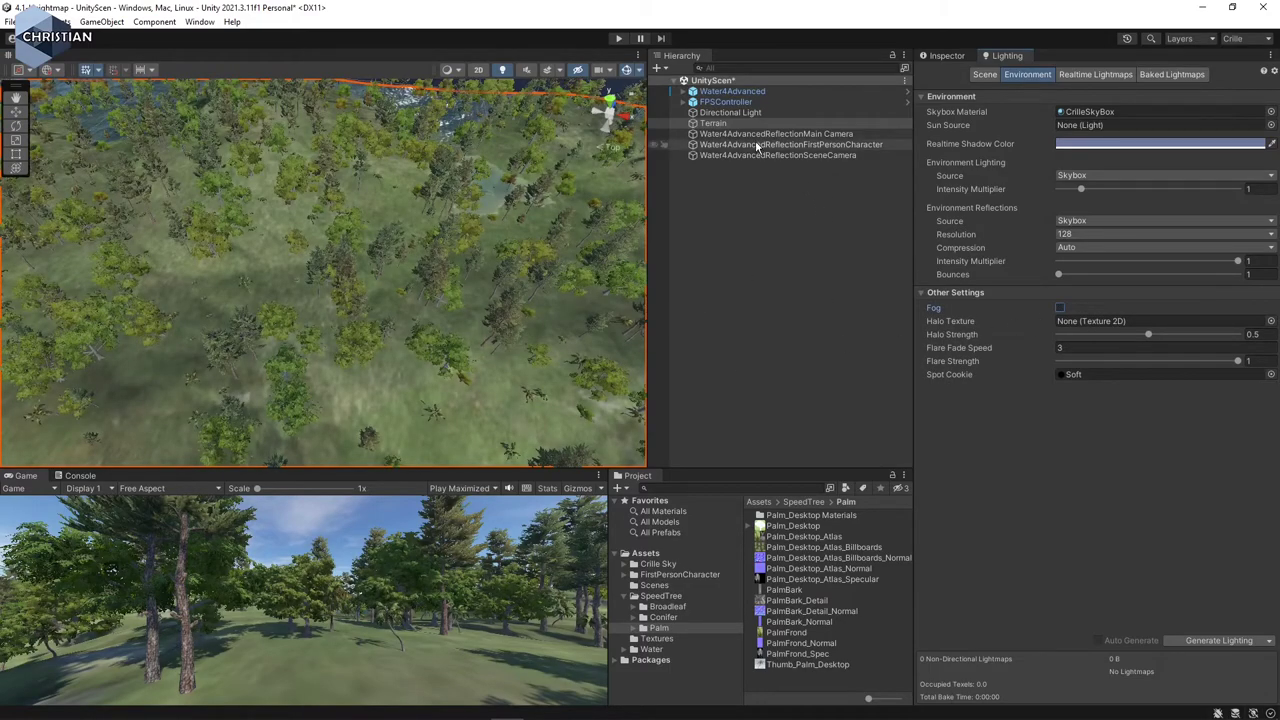
- Select the terrain, show all of it straight from above, and reactivate its inspector for tree painting
left_click(729, 125)
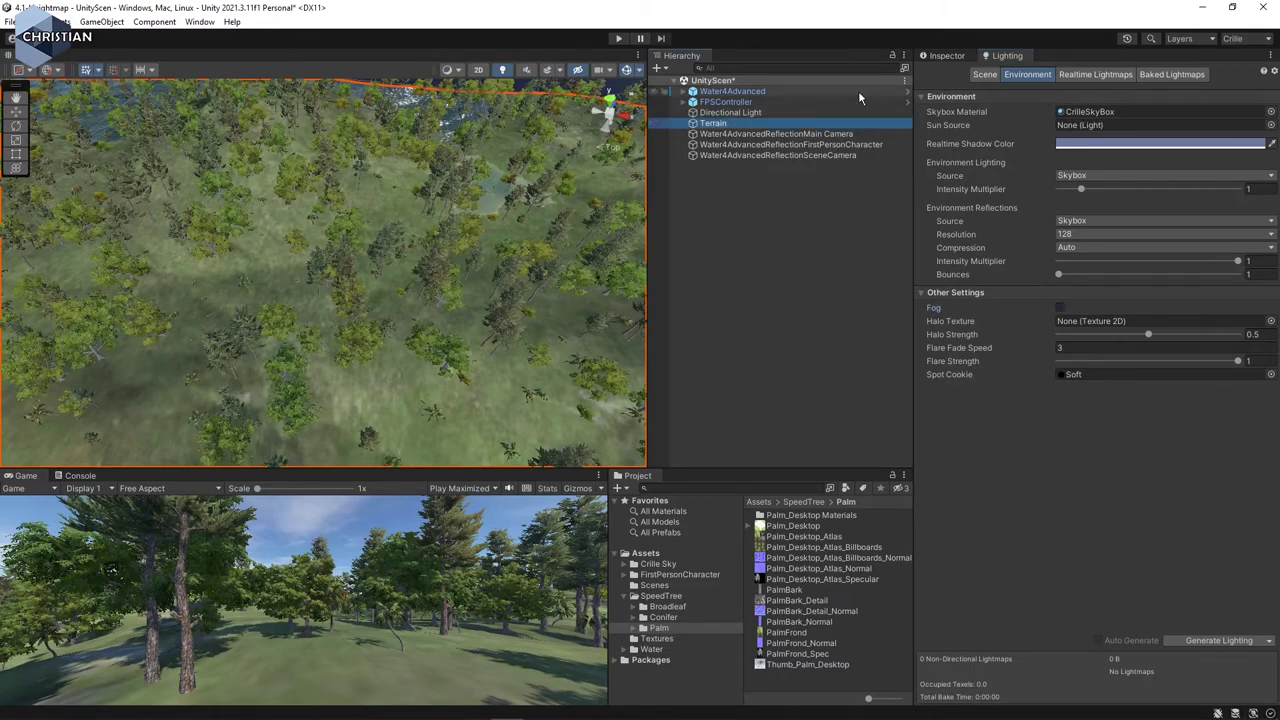
left_click(615, 103)
scroll(357, 265, "up", 5)
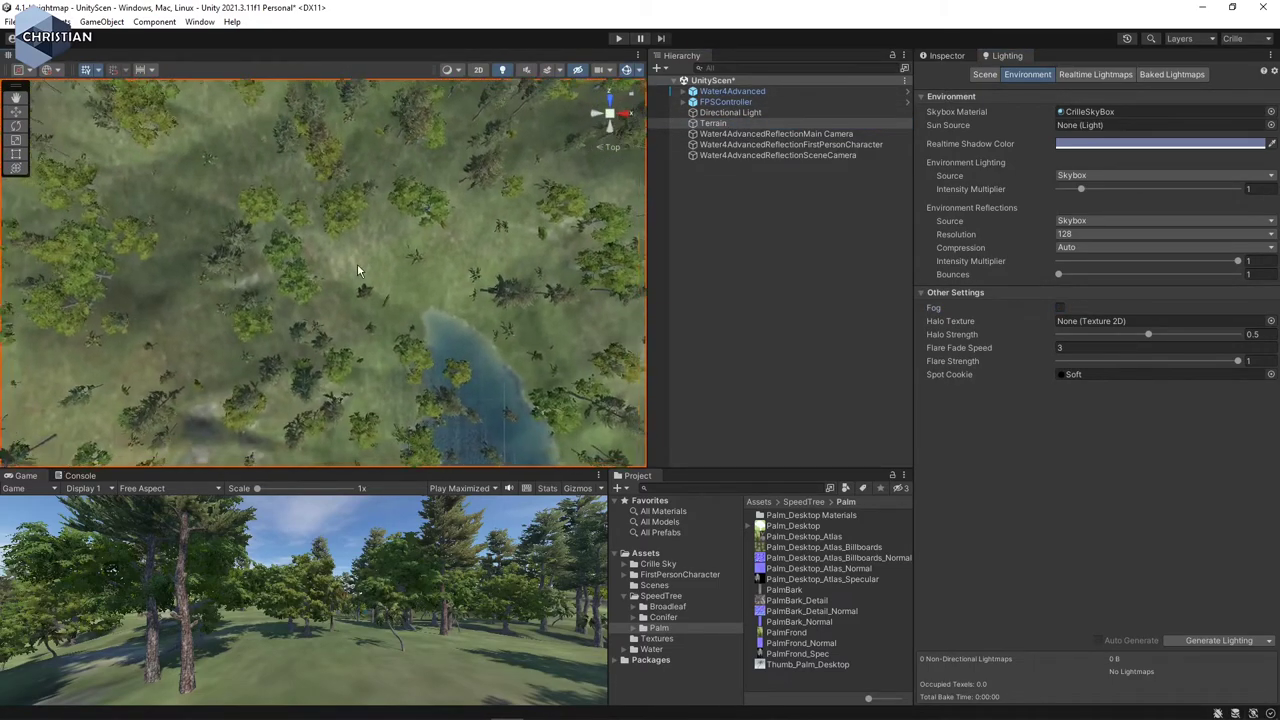
scroll(328, 260, "down", 5)
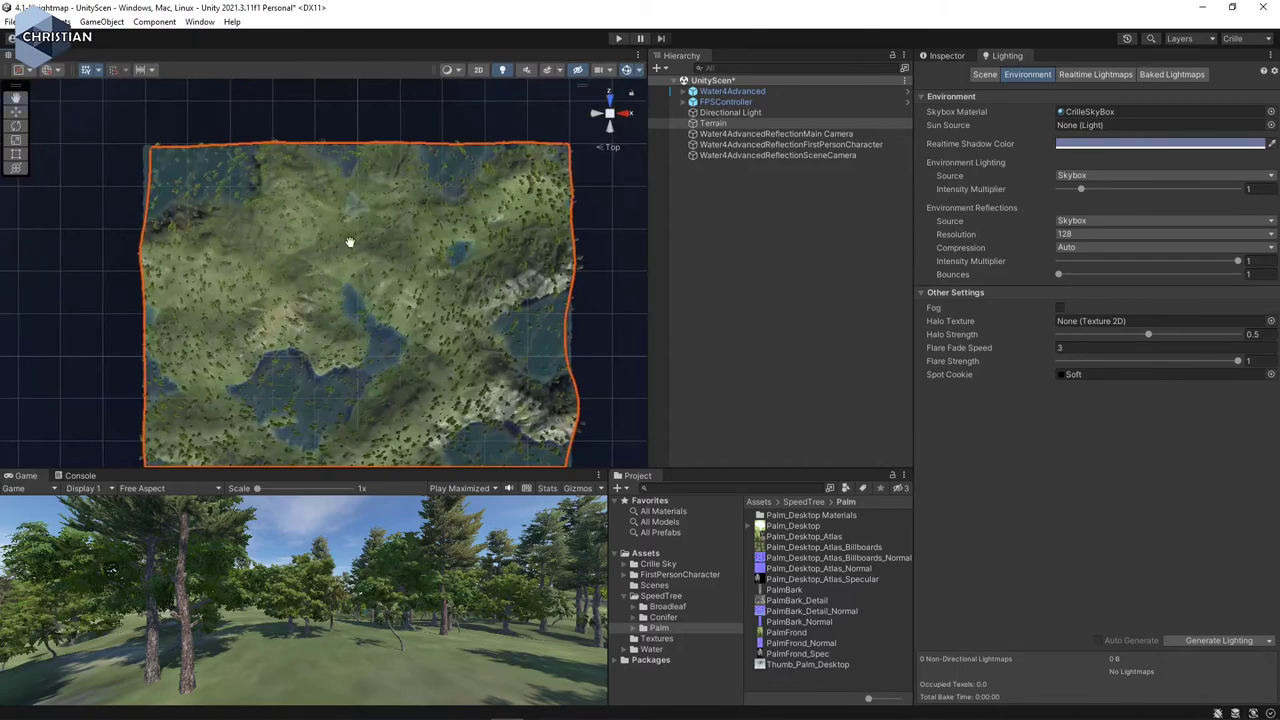
middle_click_drag(344, 245, 384, 198)
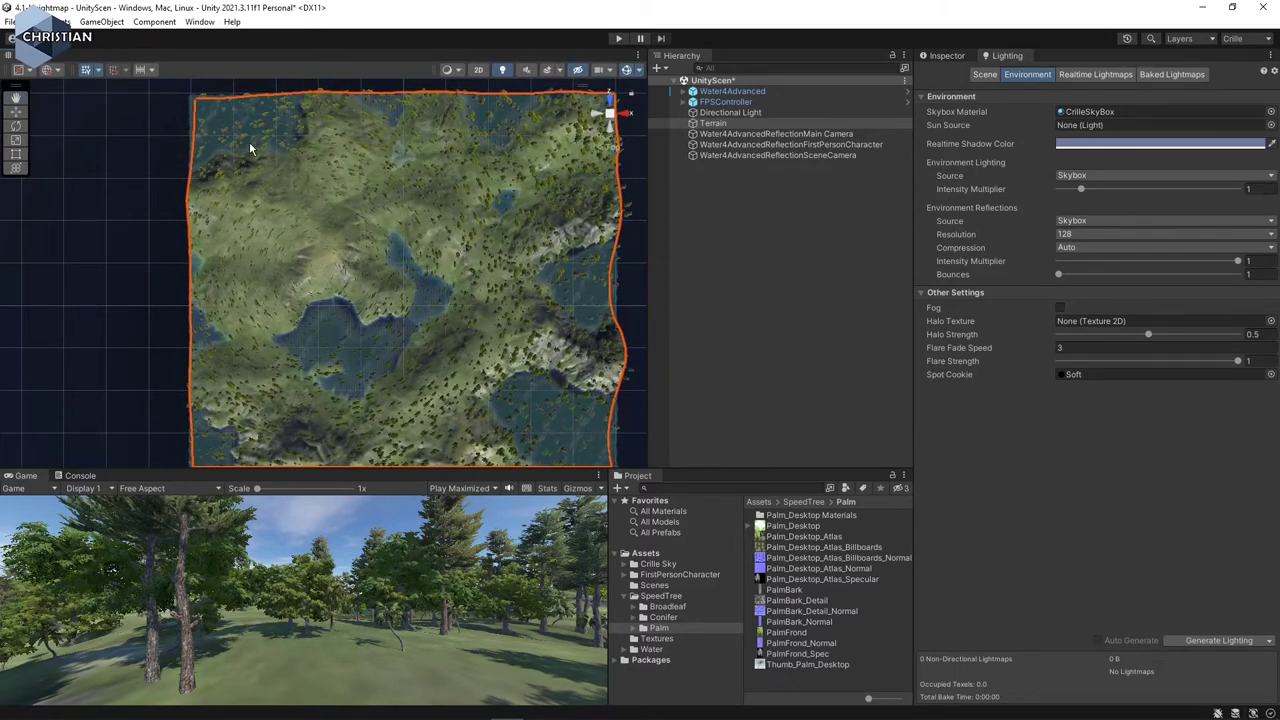
left_click(955, 57)
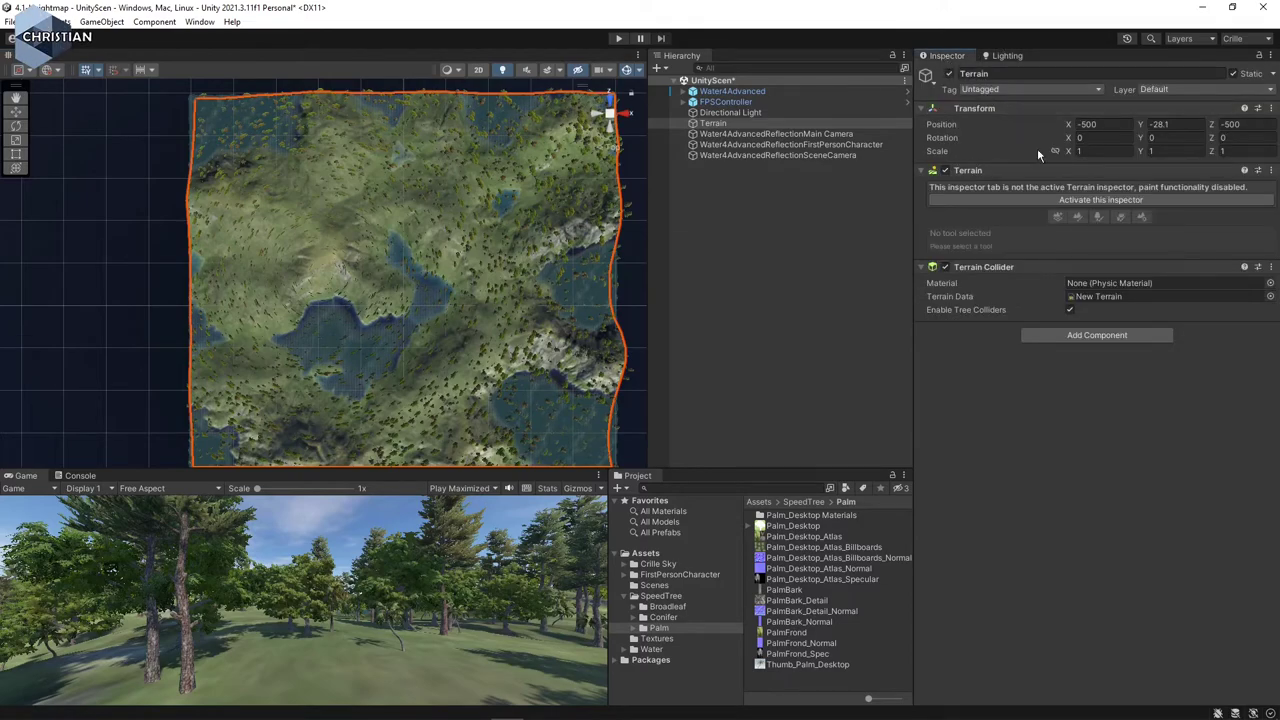
left_click(1148, 200)
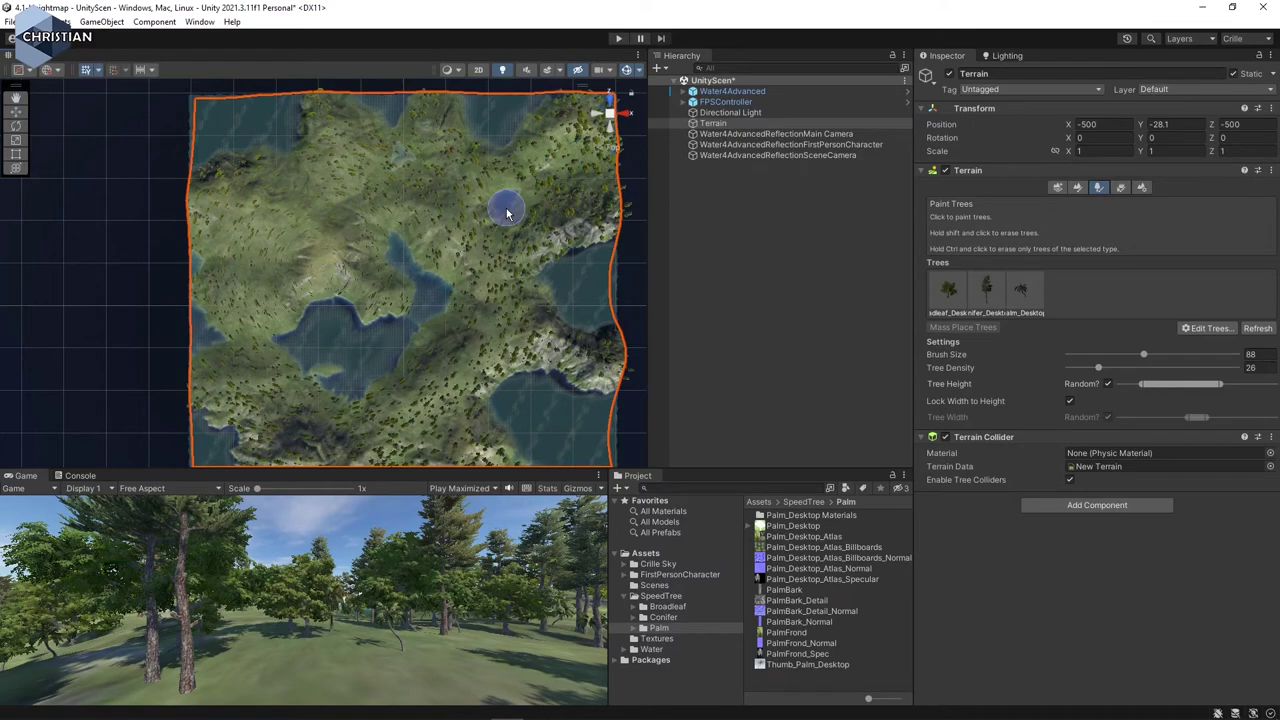
- Select the FPSController, play the scene, and walk down to the lake to examine the trees along the shore and in the water
left_click(744, 103)
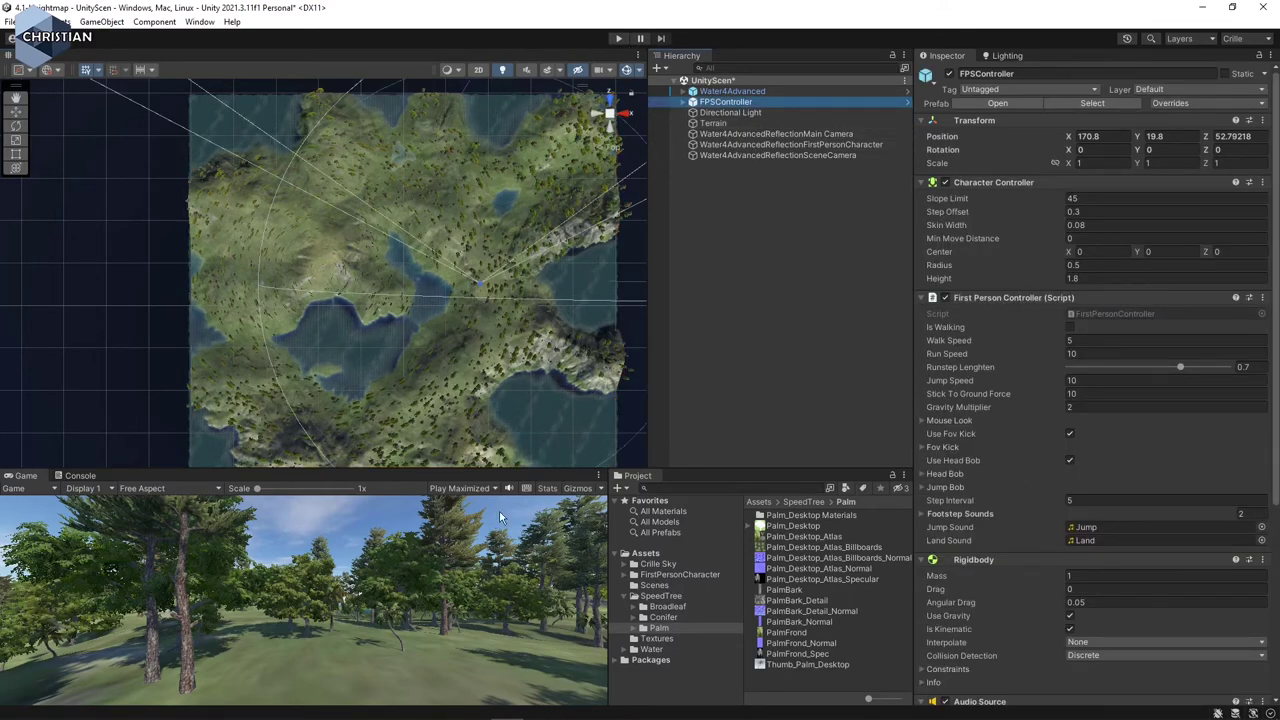
left_click(620, 38)
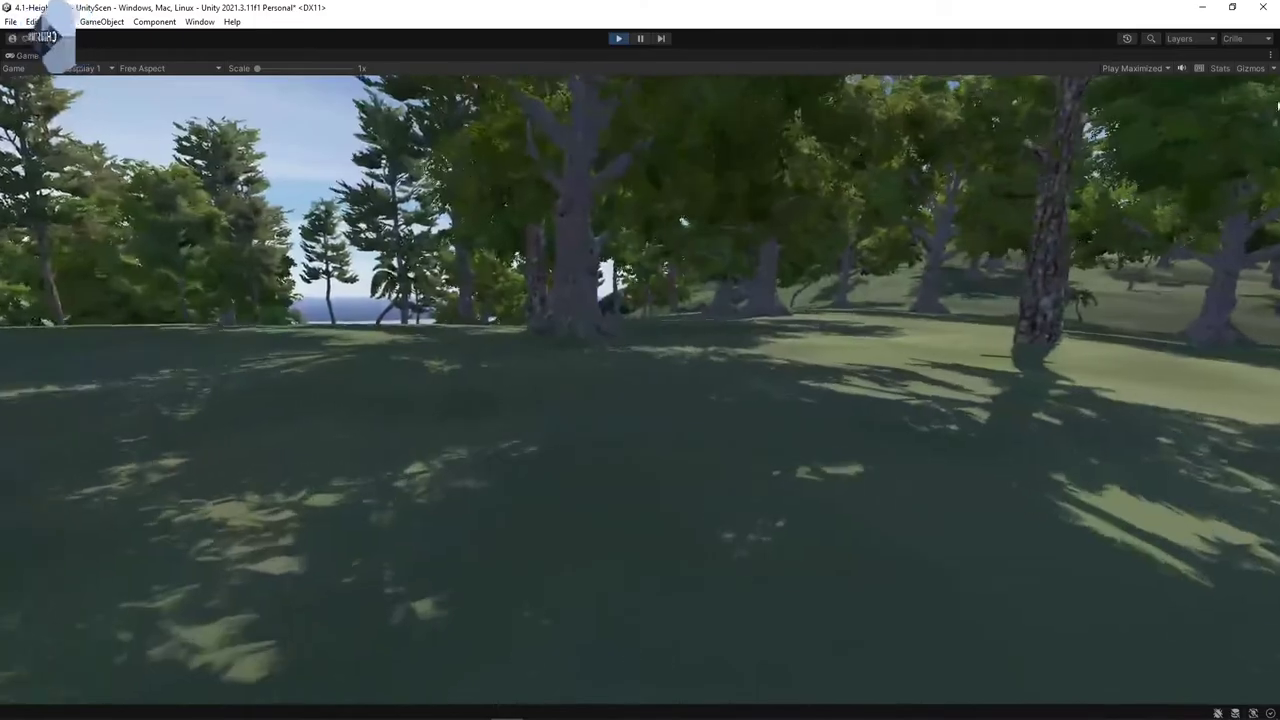
key("w")
key("w")
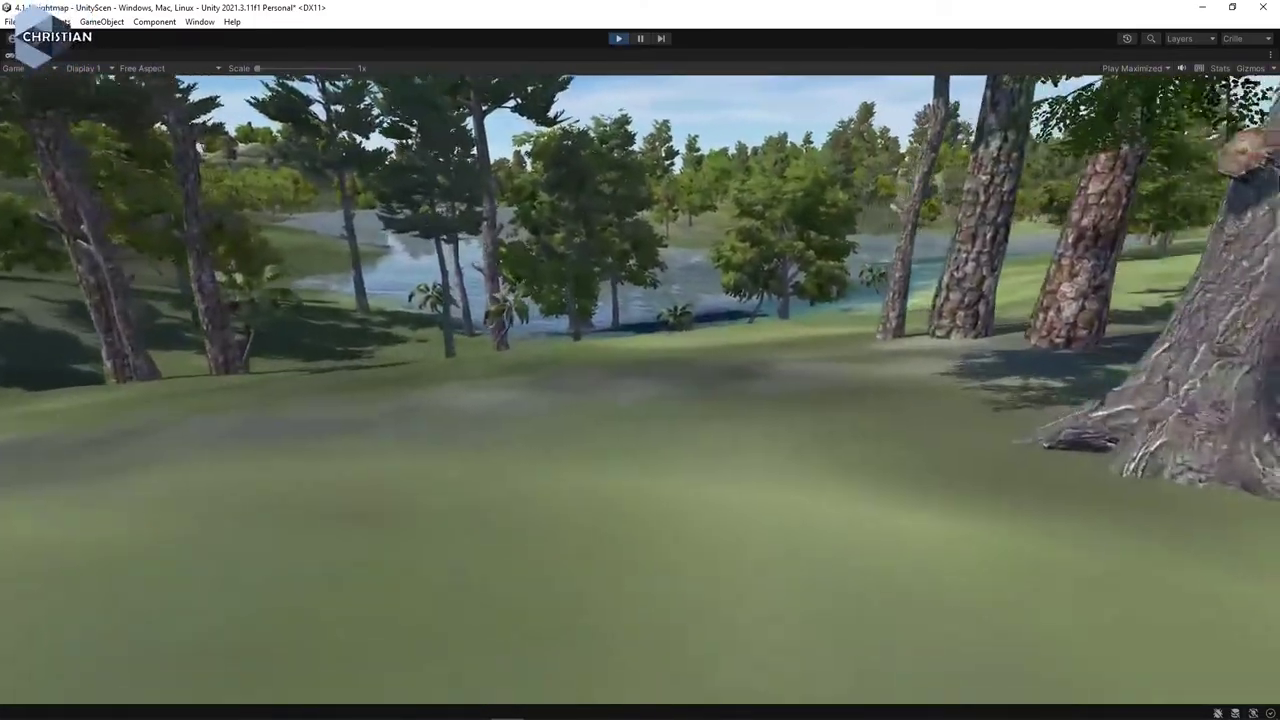
key("w")
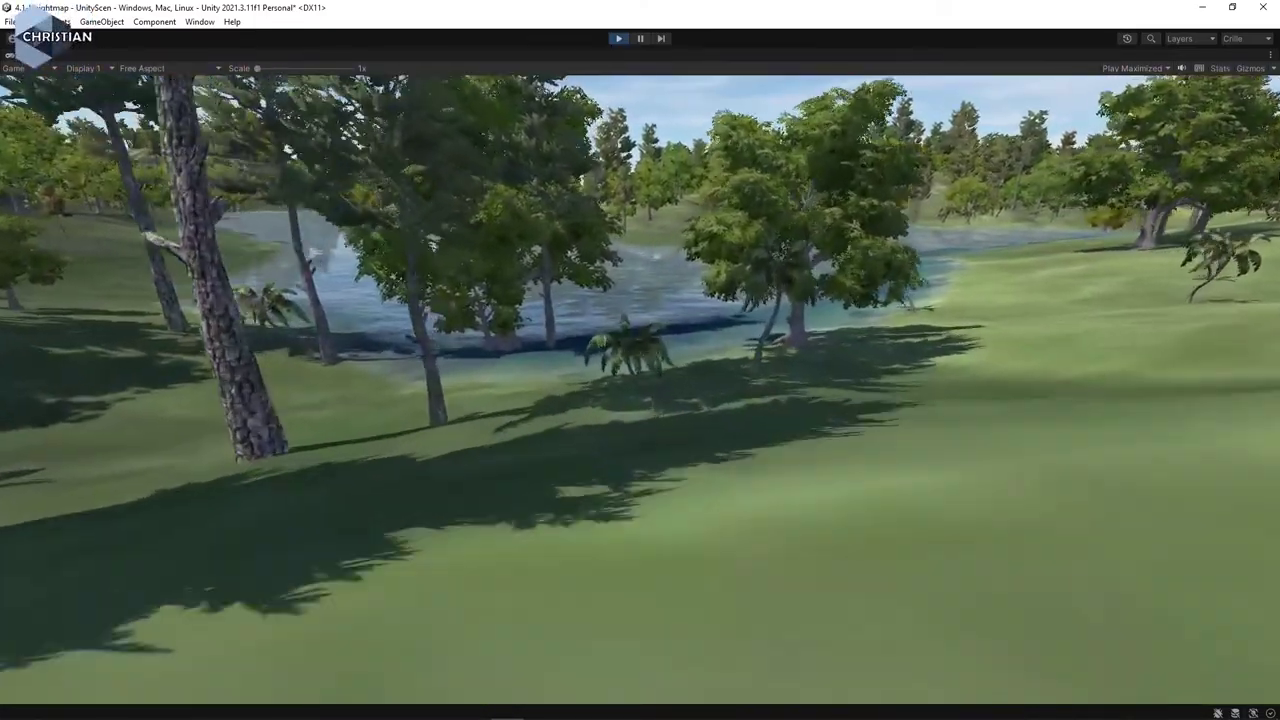
key("w")
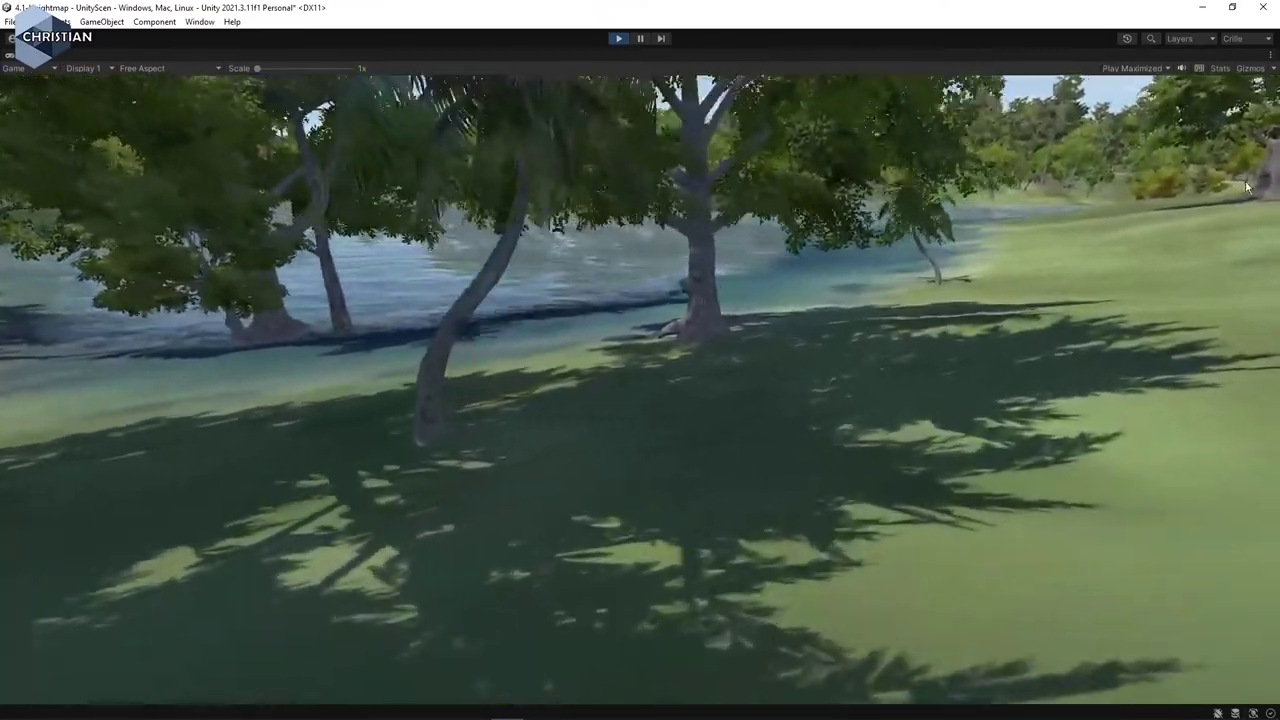
key("w")
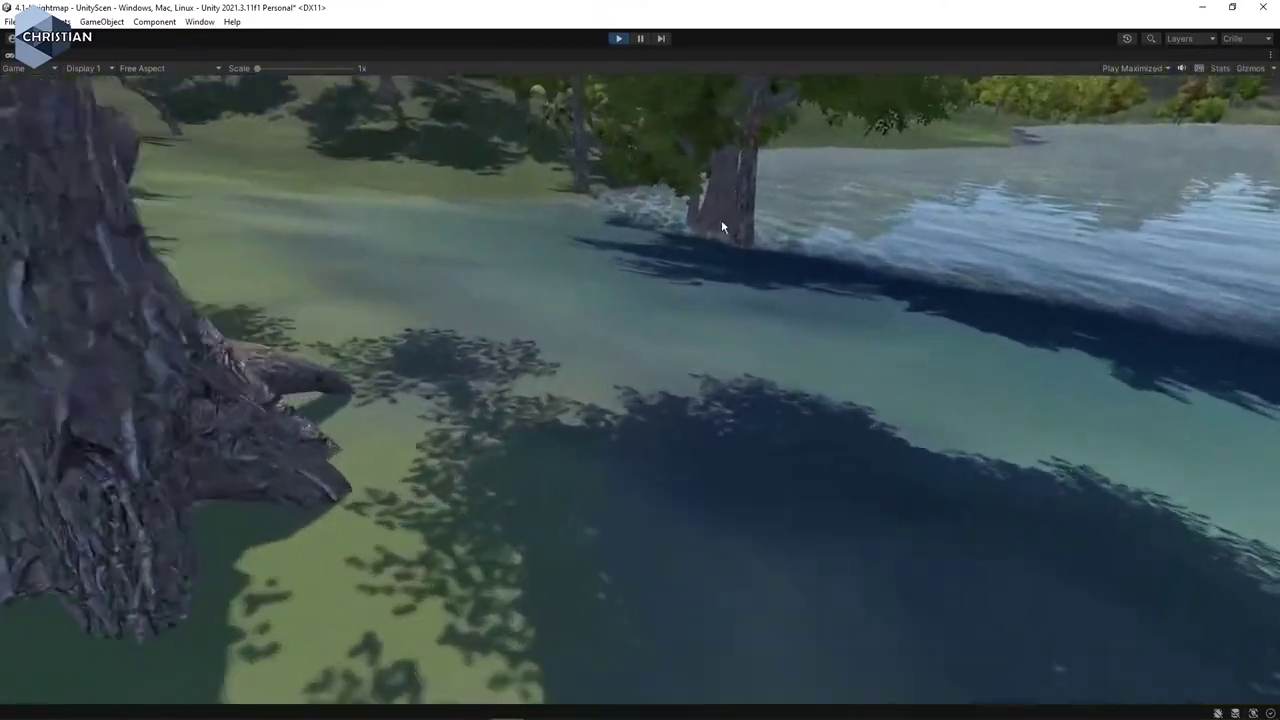
key("w")
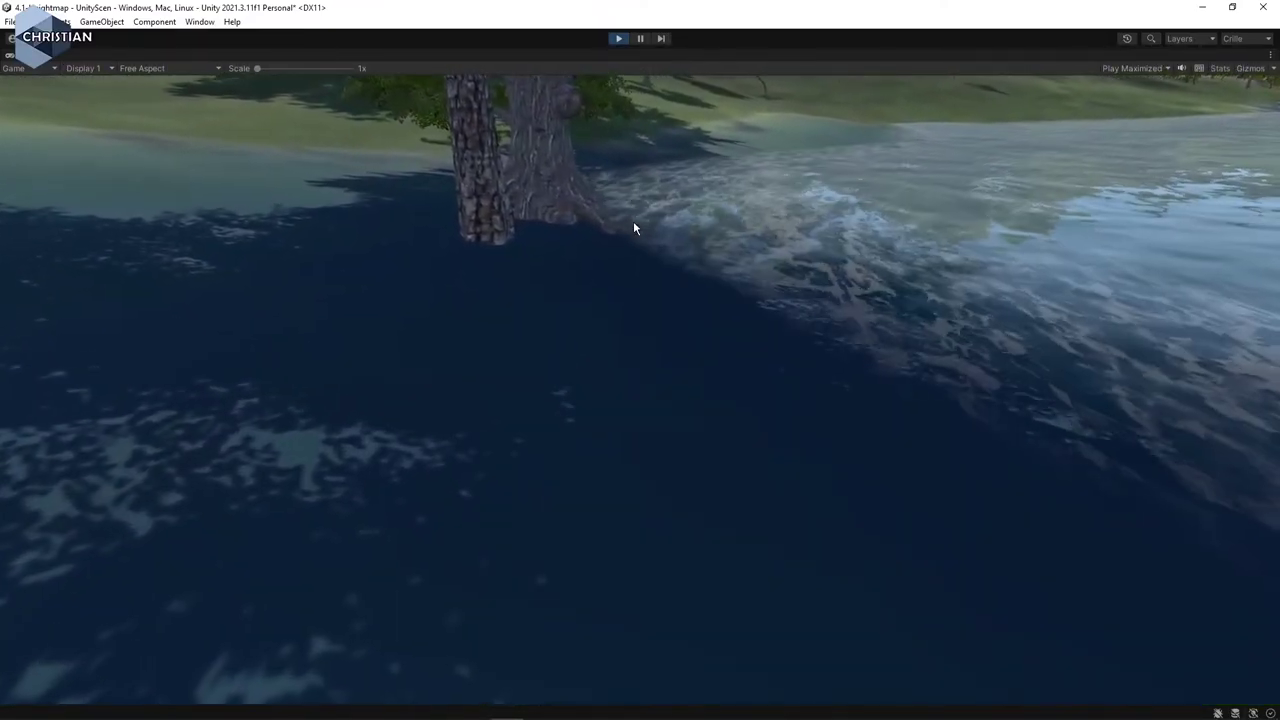
key("w")
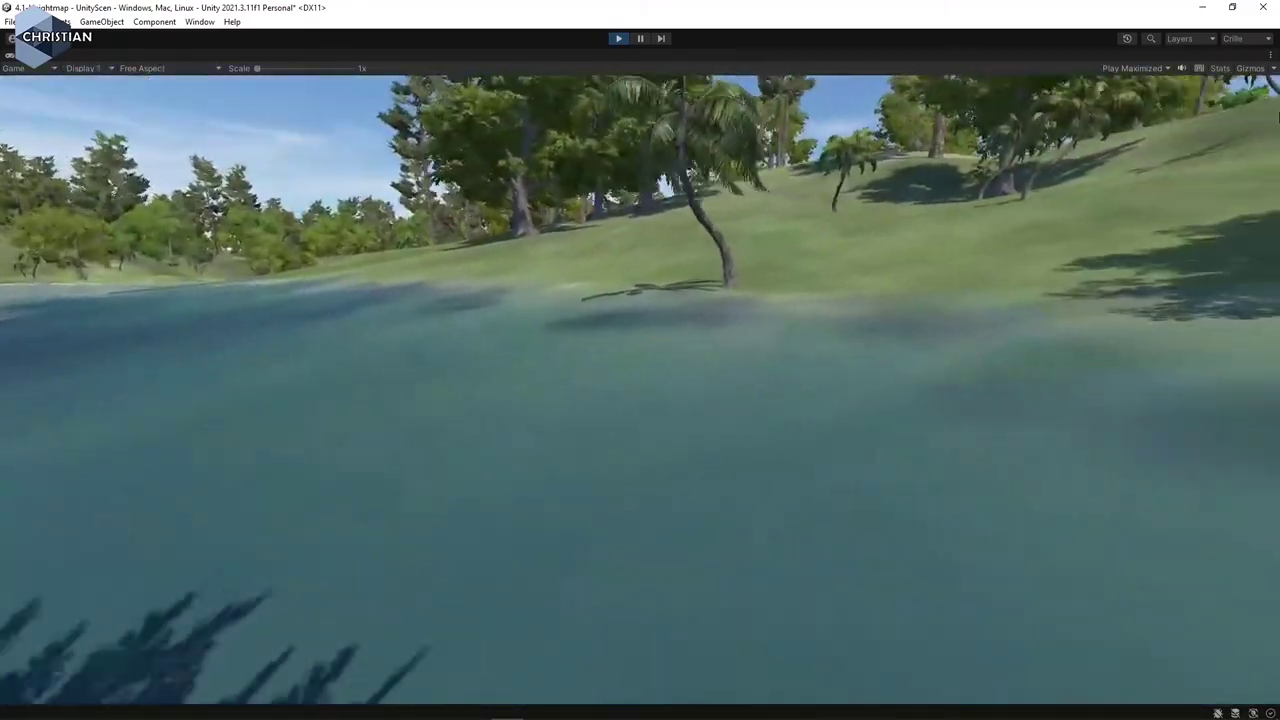
- Walk from the lake back up the slope through the forest to examine the mixed trees, and end play mode
key("s")
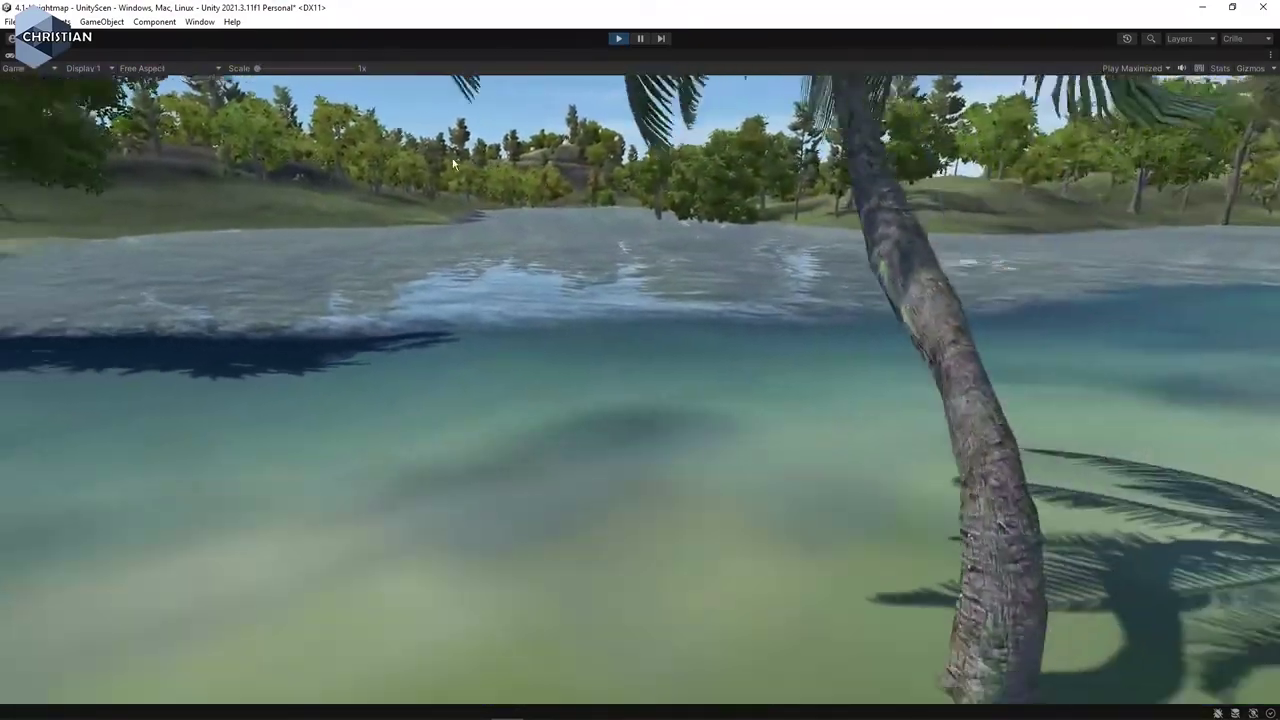
key("w")
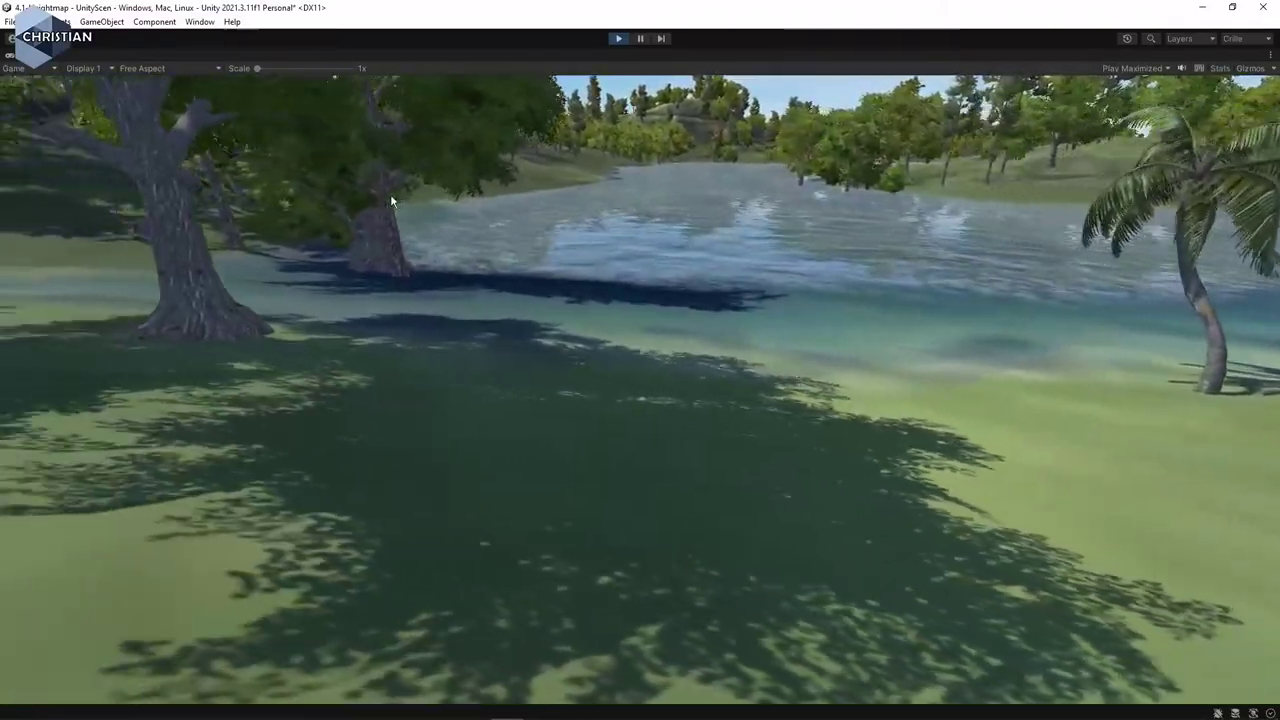
key("w")
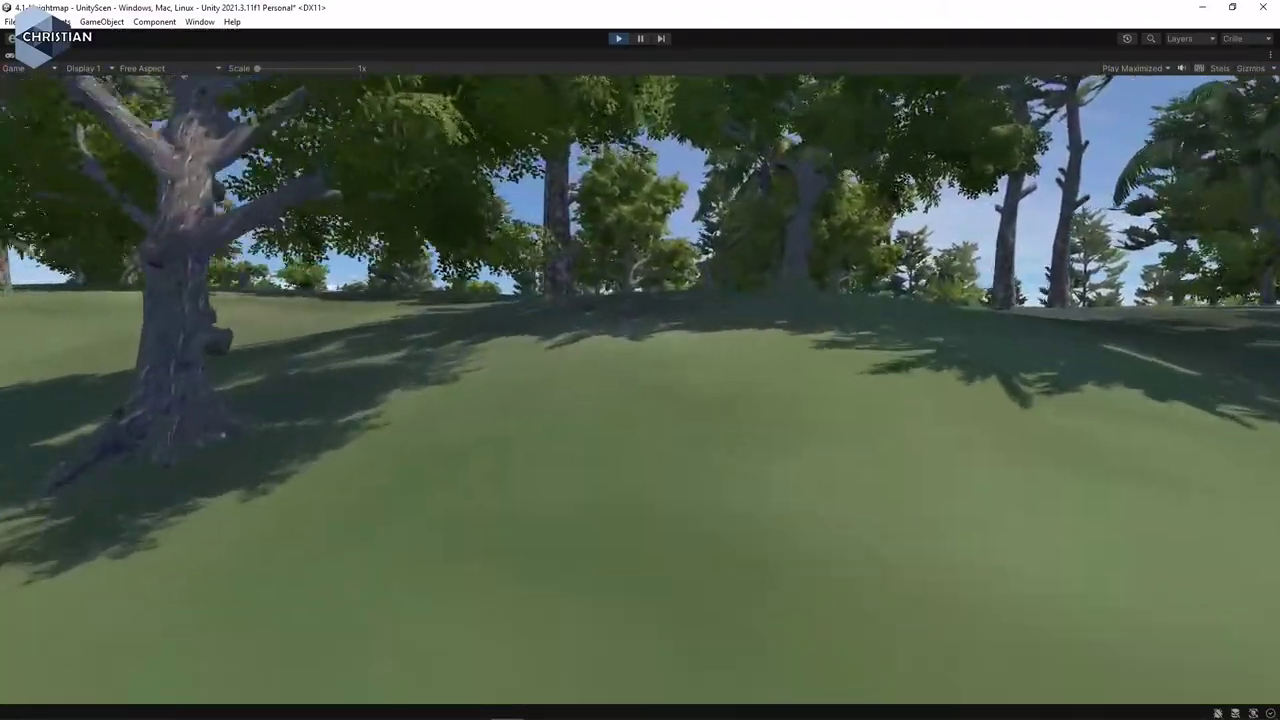
key("w")
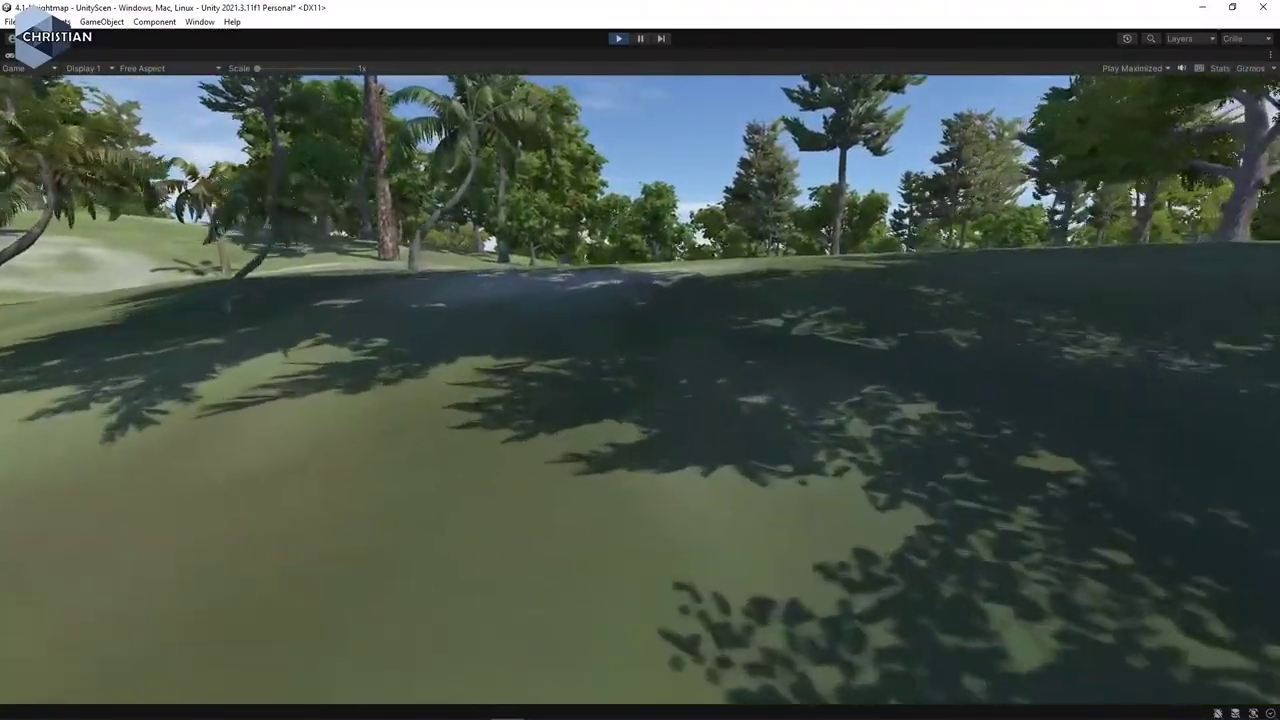
key("w")
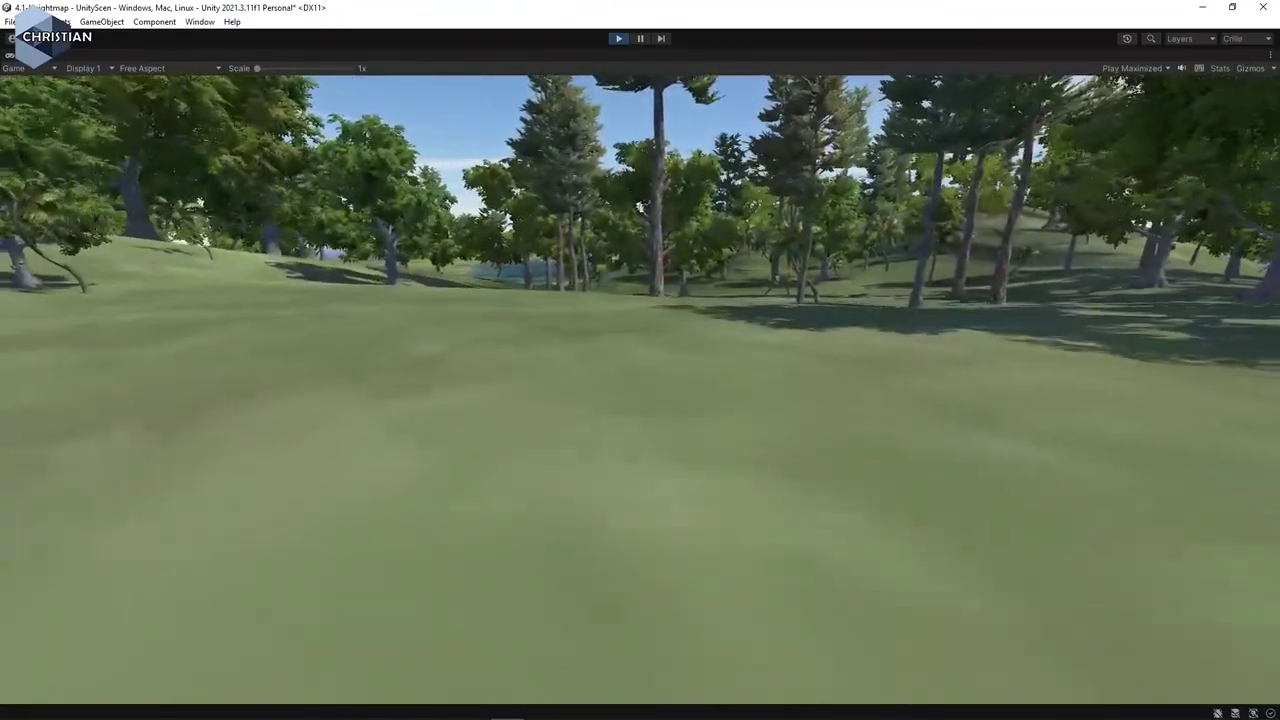
key("w")
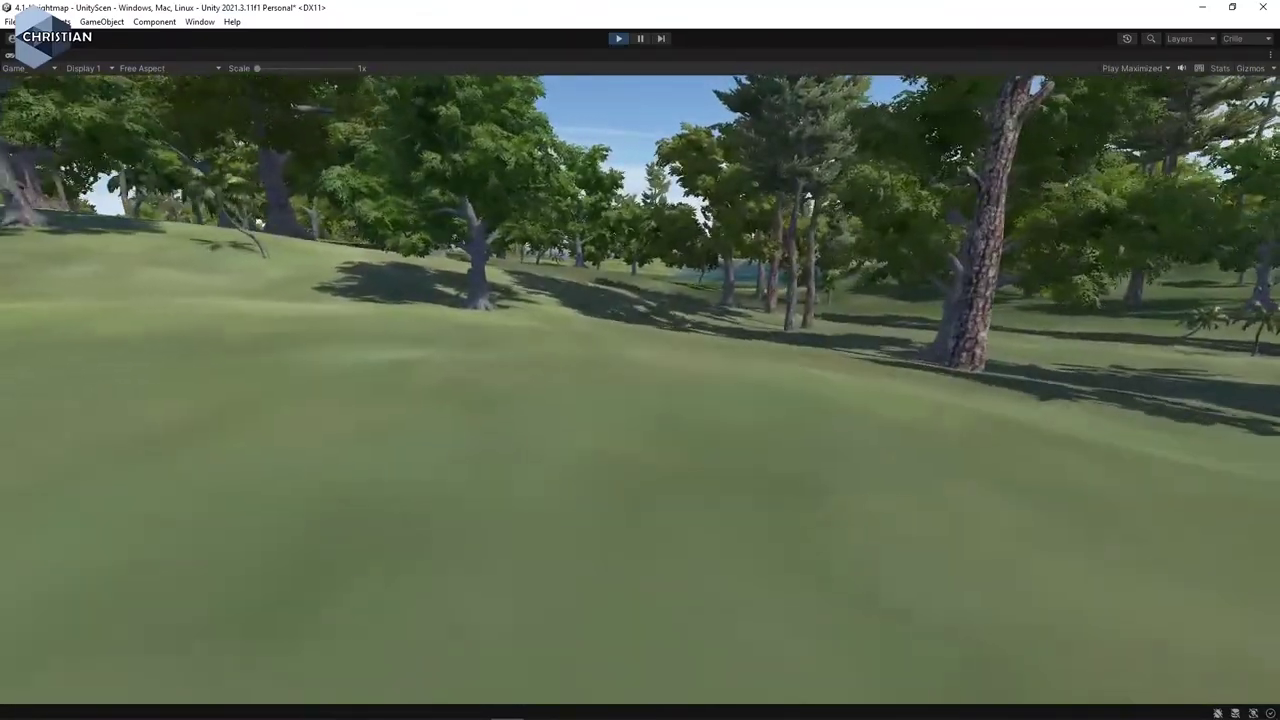
key("Escape")
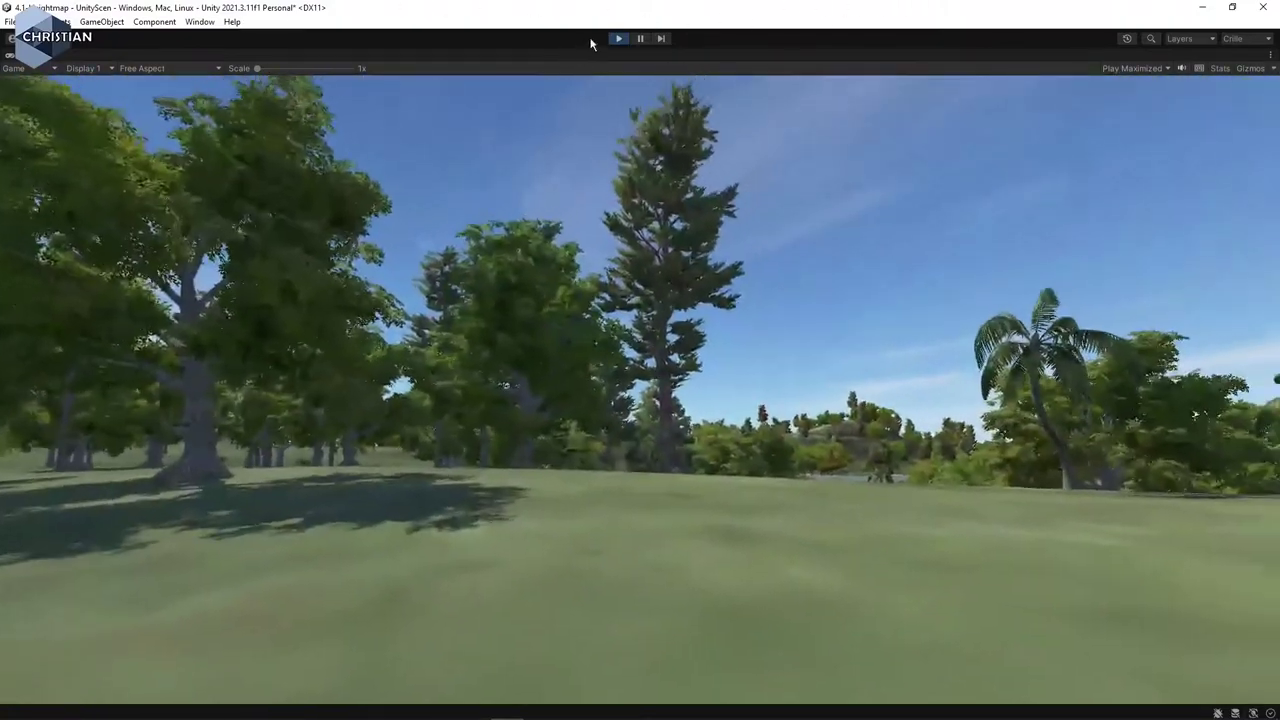
left_click(618, 38)
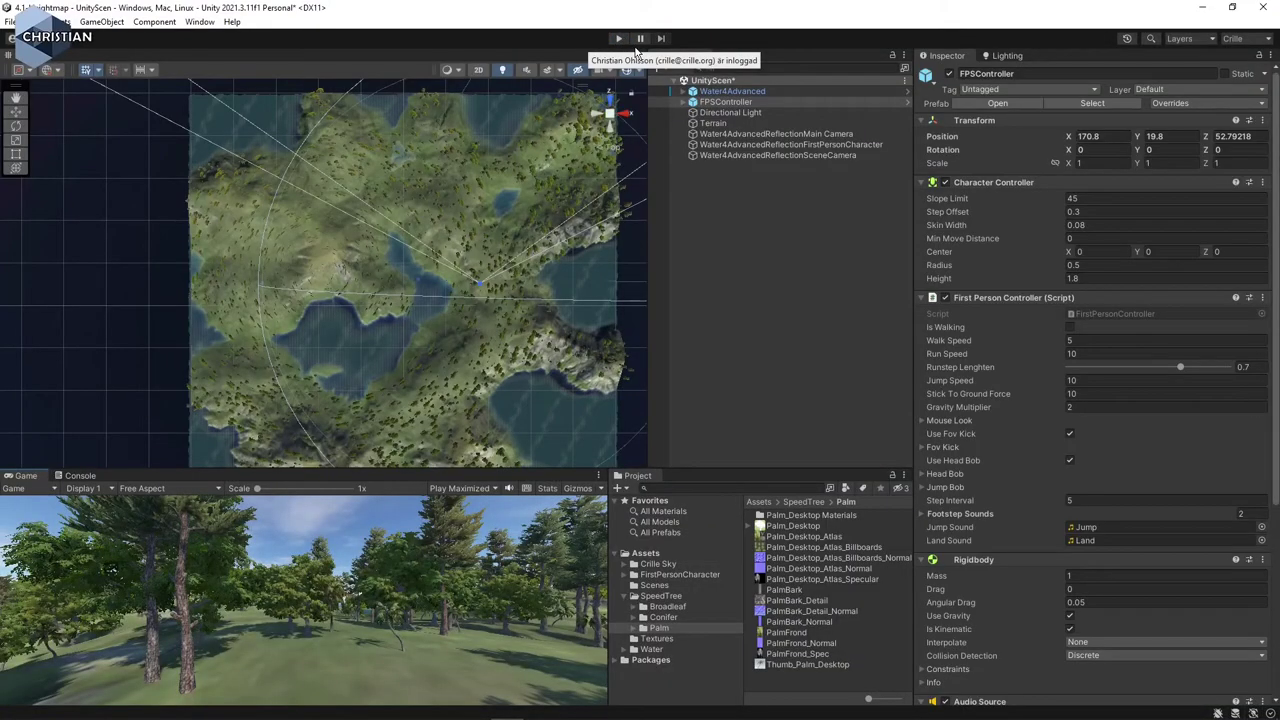